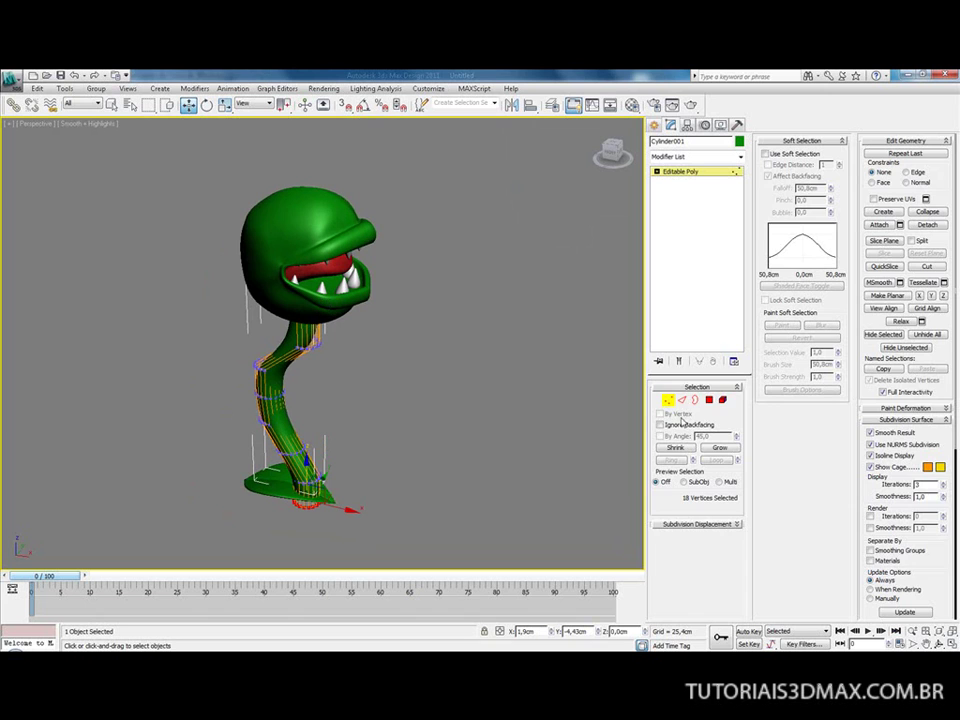
Step: Leave the stem's vertex editing and move the leaf from the stem's base up in front of the neck, just under the head
left_click(668, 400)
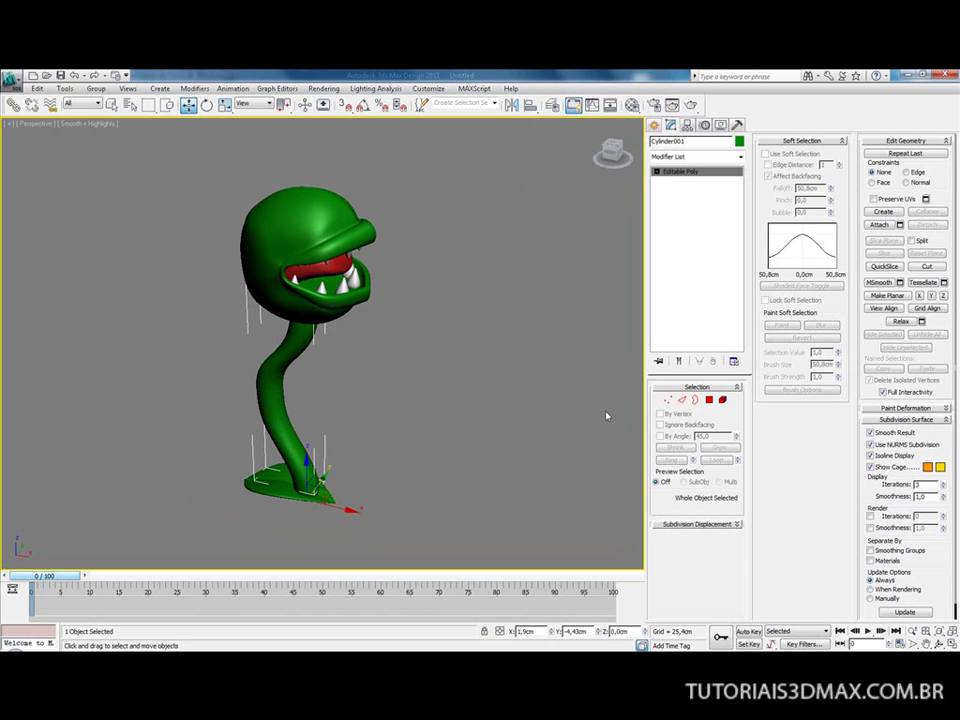
left_click(557, 400)
left_click(280, 485)
left_click_drag(288, 452, 283, 331)
mouse_move(275, 354)
middle_mouse_down("alt")
mouse_move(250, 358)
mouse_move(280, 365)
middle_mouse_up("alt")
left_click_drag(316, 392, 342, 401)
middle_click_drag(342, 401, 357, 344, "alt")
left_click_drag(385, 375, 417, 336)
middle_click_drag(417, 336, 374, 290, "alt")
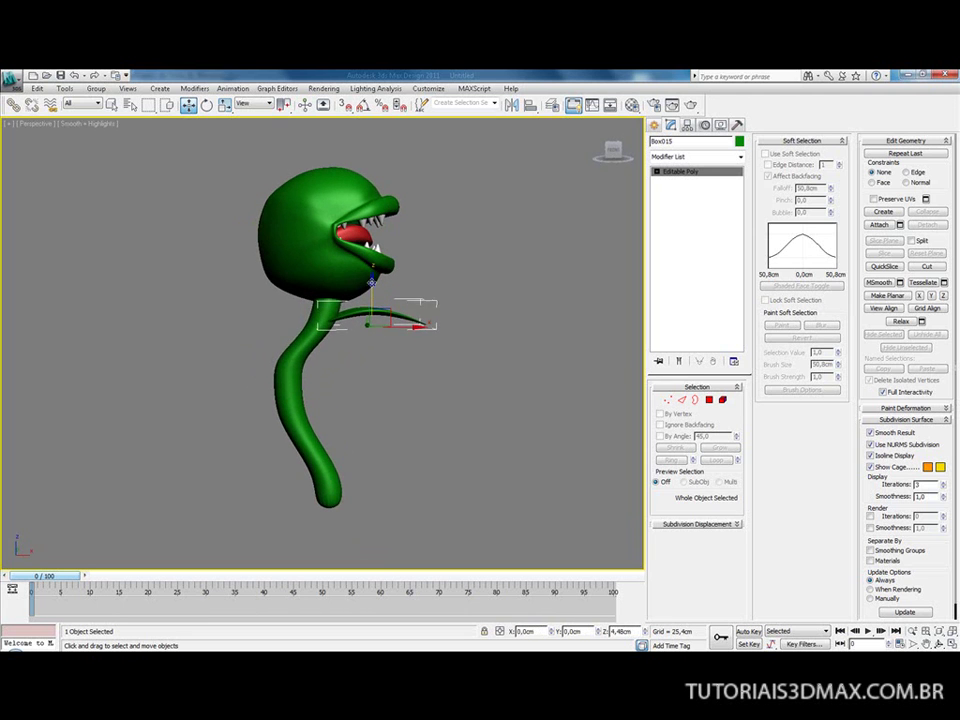
Step: Rotate the front leaf so that its tip slopes downward away from the neck
key("e")
left_click_drag(400, 285, 372, 289)
key("w")
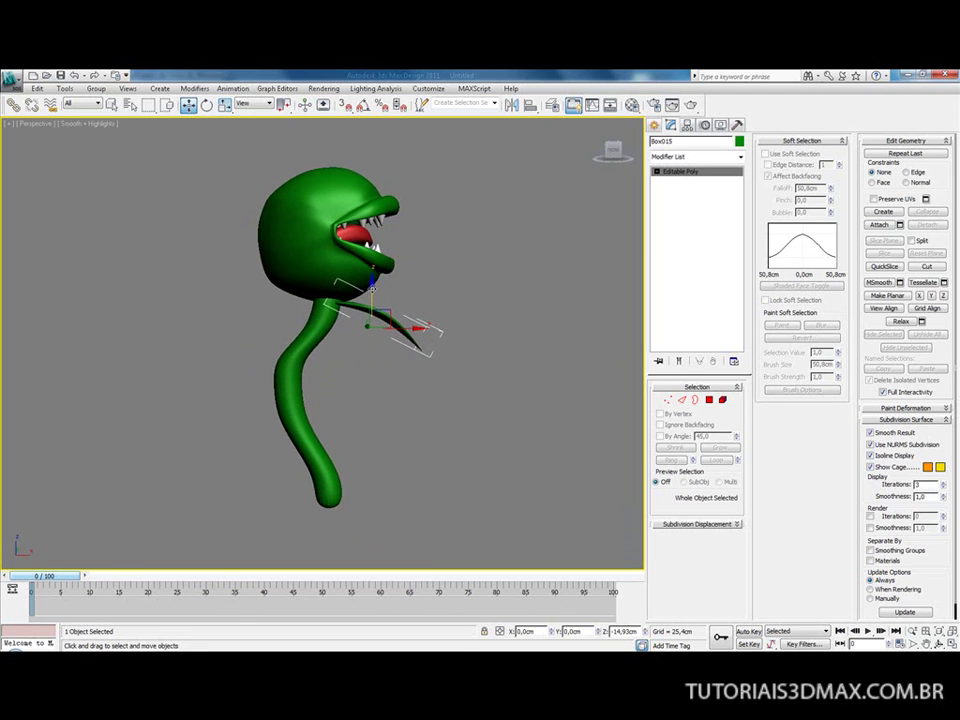
Step: Clone the front leaf as one independent copy and place the copy beside the head
middle_click_drag(372, 288, 300, 325, "alt")
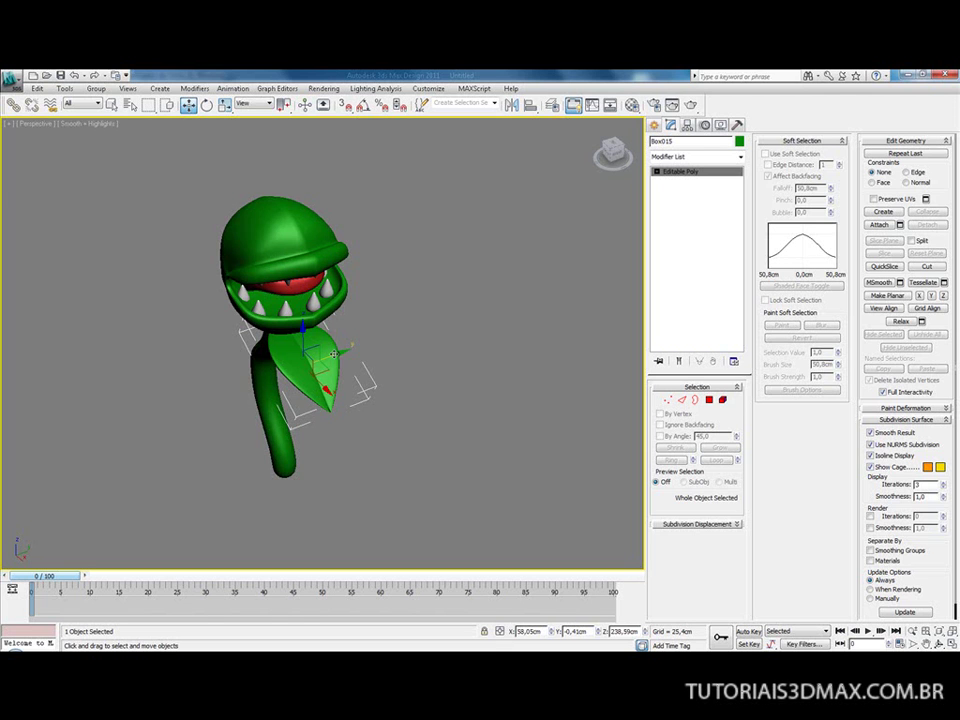
left_click_drag(333, 354, 428, 345, "shift")
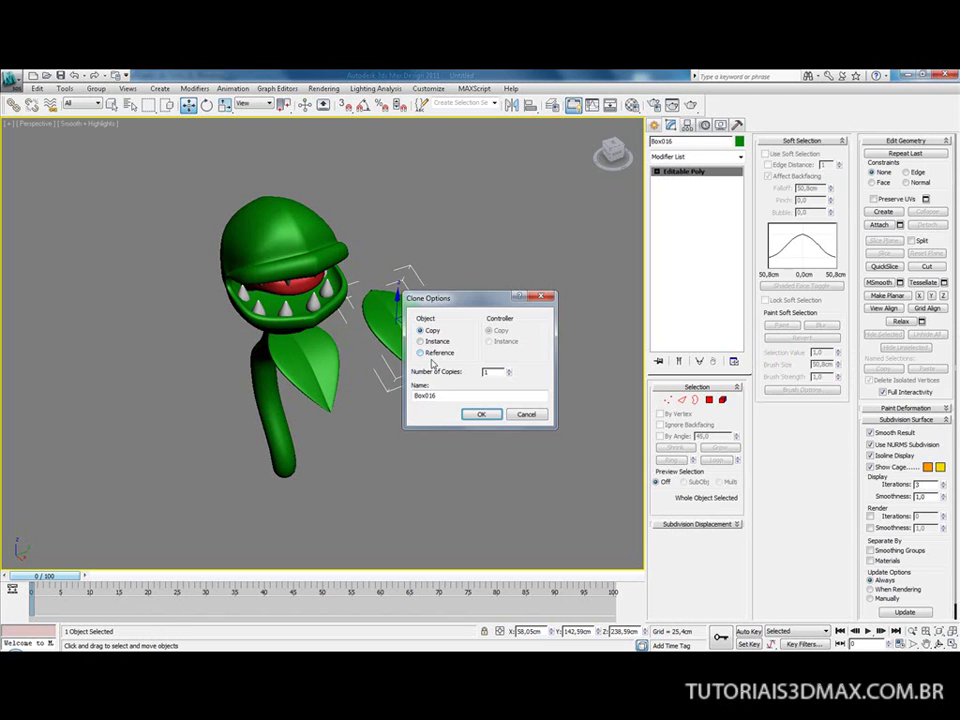
left_click(474, 417)
middle_click_drag(332, 349, 326, 362, "alt")
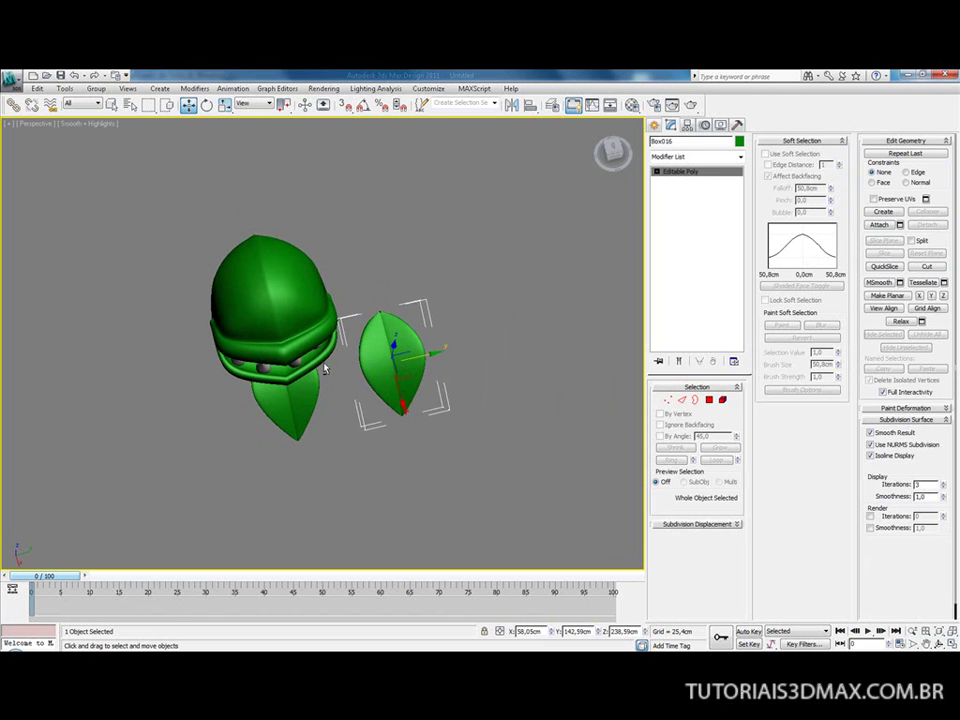
left_click_drag(391, 356, 391, 344)
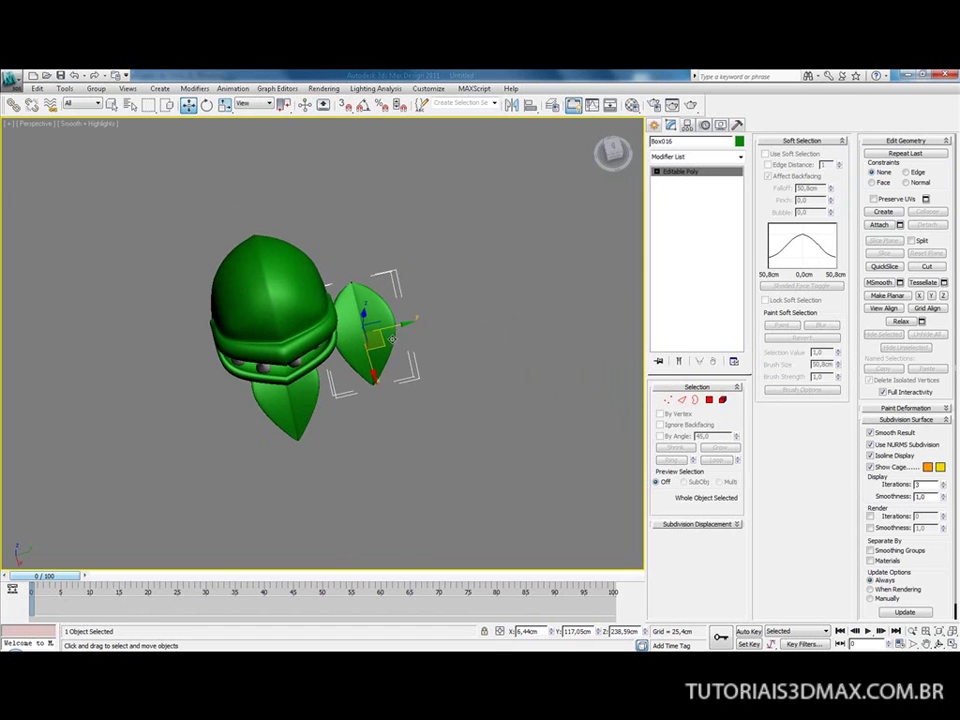
Step: Rotate the copied leaf about the vertical axis so that it points sideways, away from the neck
key("e")
left_click_drag(357, 372, 463, 327)
middle_click_drag(343, 392, 298, 292, "alt")
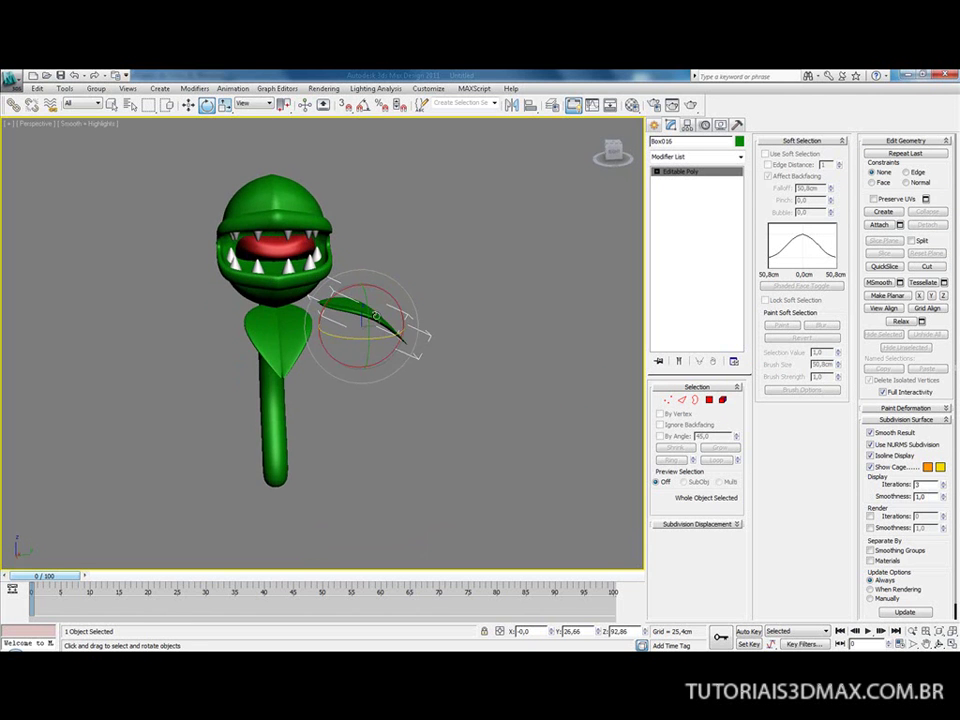
Step: Move the side leaf in until its base meets the neck, and lower both leaves slightly together
key("w")
left_click_drag(397, 323, 362, 325)
middle_click_drag(362, 325, 273, 351, "alt")
left_click_drag(279, 352, 291, 349)
middle_click_drag(322, 372, 344, 328, "alt")
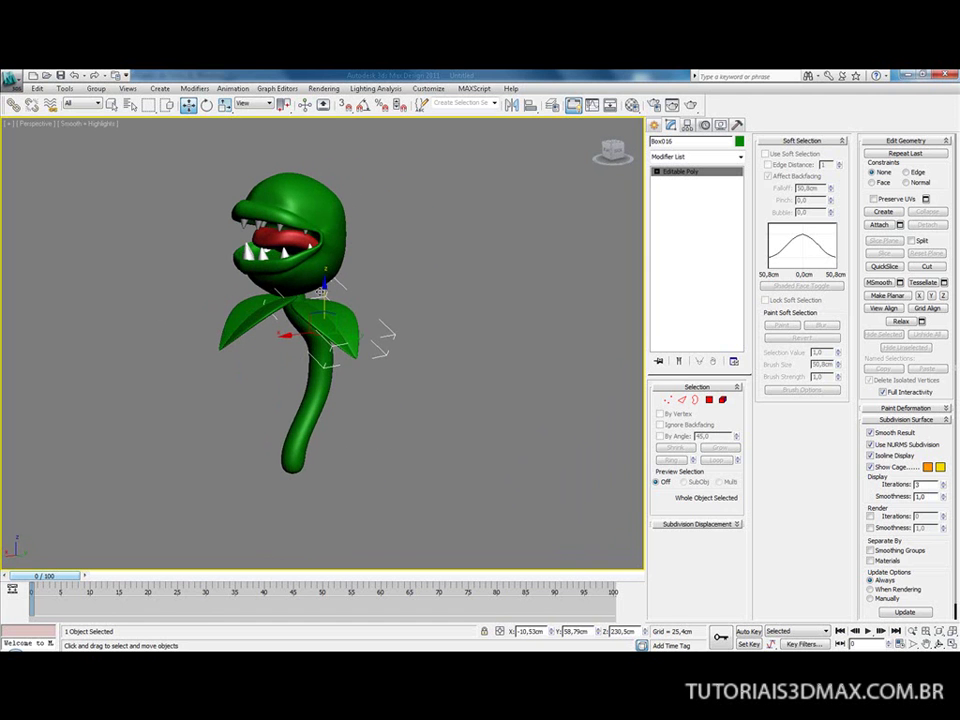
left_click(245, 306, "ctrl")
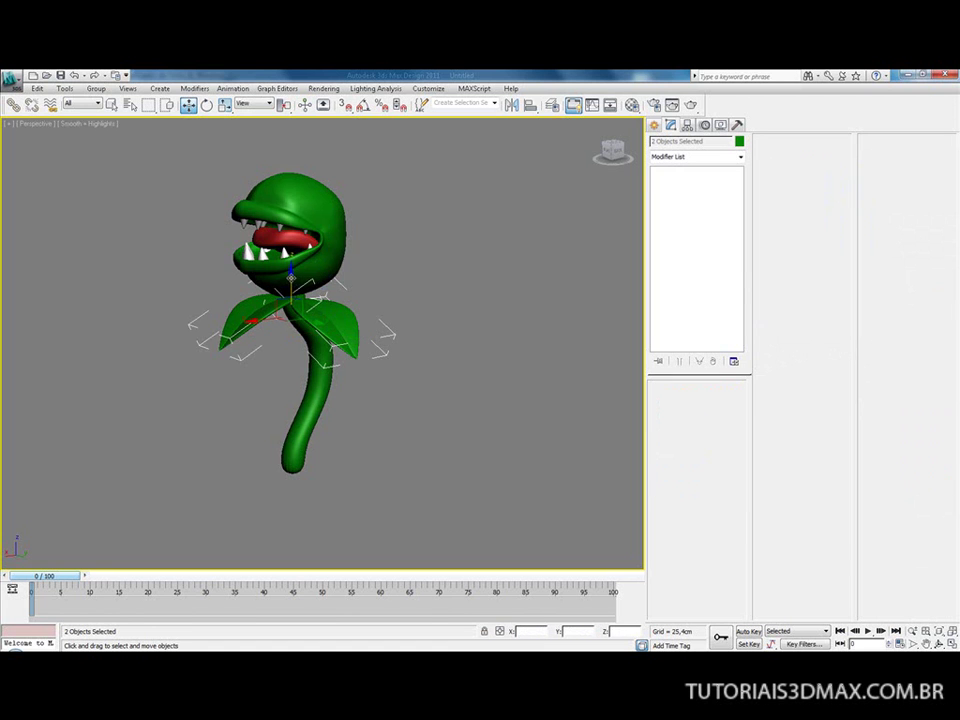
left_click_drag(290, 276, 291, 281)
Step: Mirror the side leaf as a copy across the Y axis with an offset of -126,5 cm
middle_click_drag(290, 282, 302, 372, "alt")
left_click(265, 333)
left_click(324, 337)
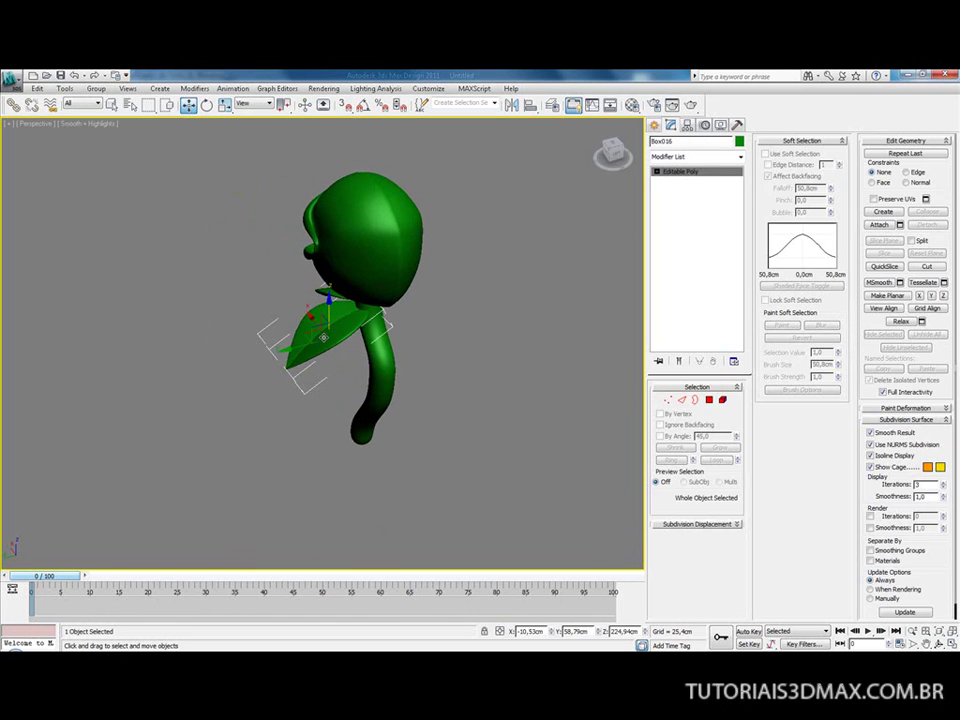
left_click(511, 105)
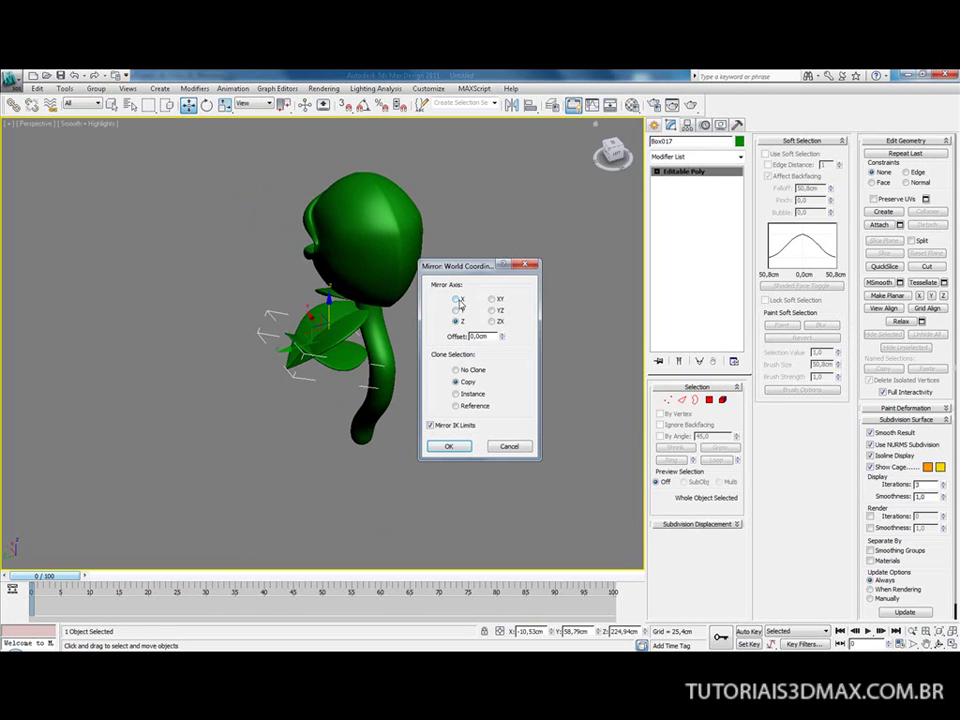
left_click(458, 300)
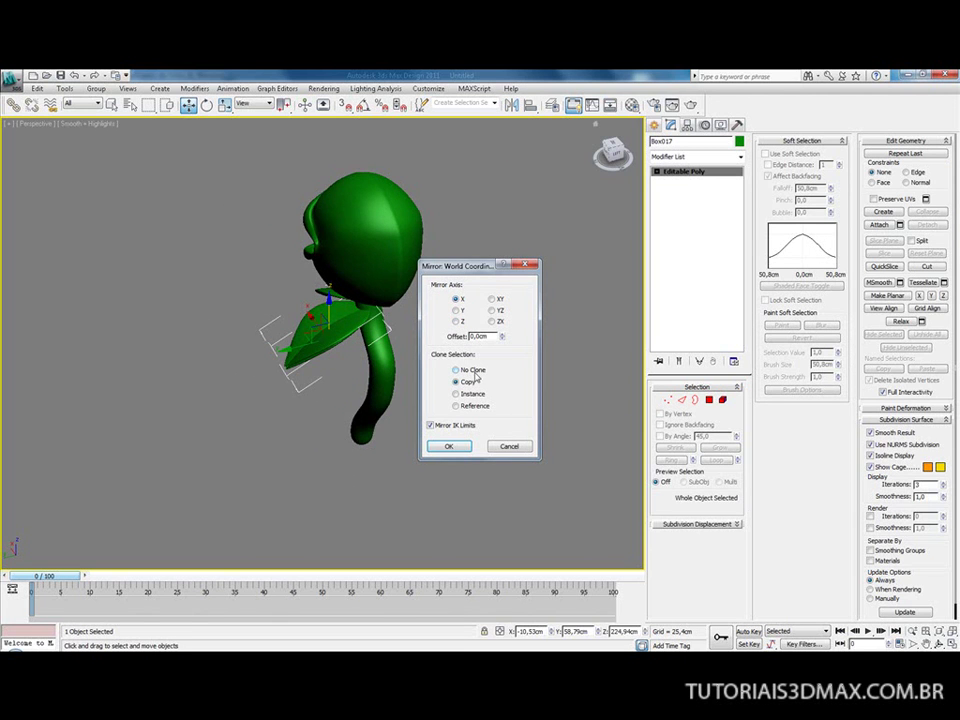
left_click(457, 311)
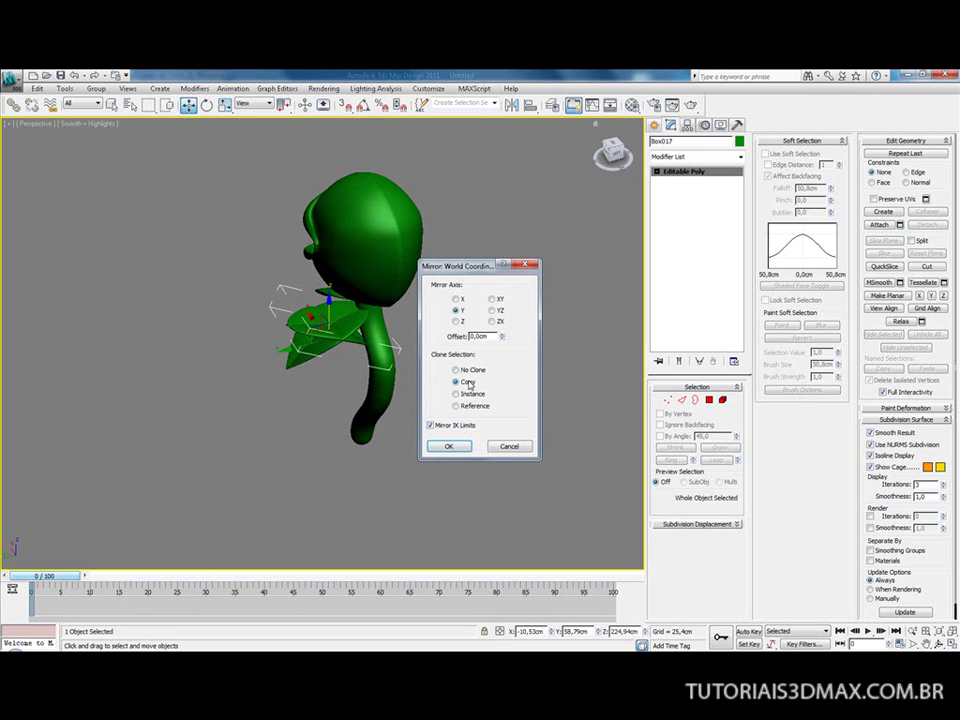
left_click_drag(503, 337, 502, 463)
left_click_drag(505, 335, 514, 474)
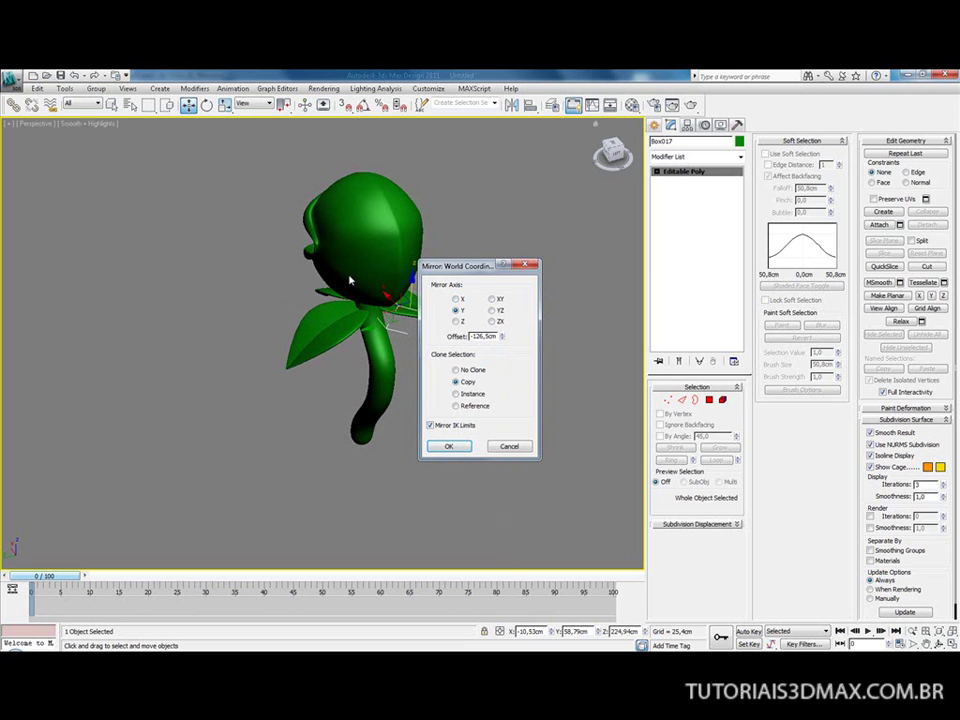
left_click(450, 446)
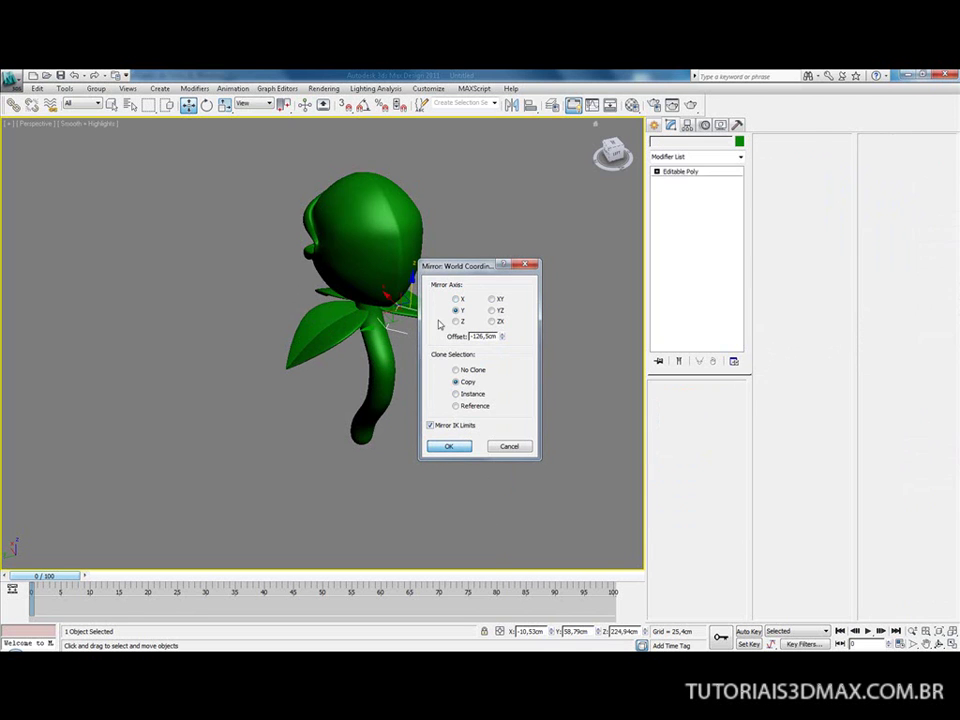
Step: Mirror the front leaf as a copy across the X axis and move the copy behind the neck
middle_click_drag(420, 300, 280, 284, "alt")
left_click(375, 339)
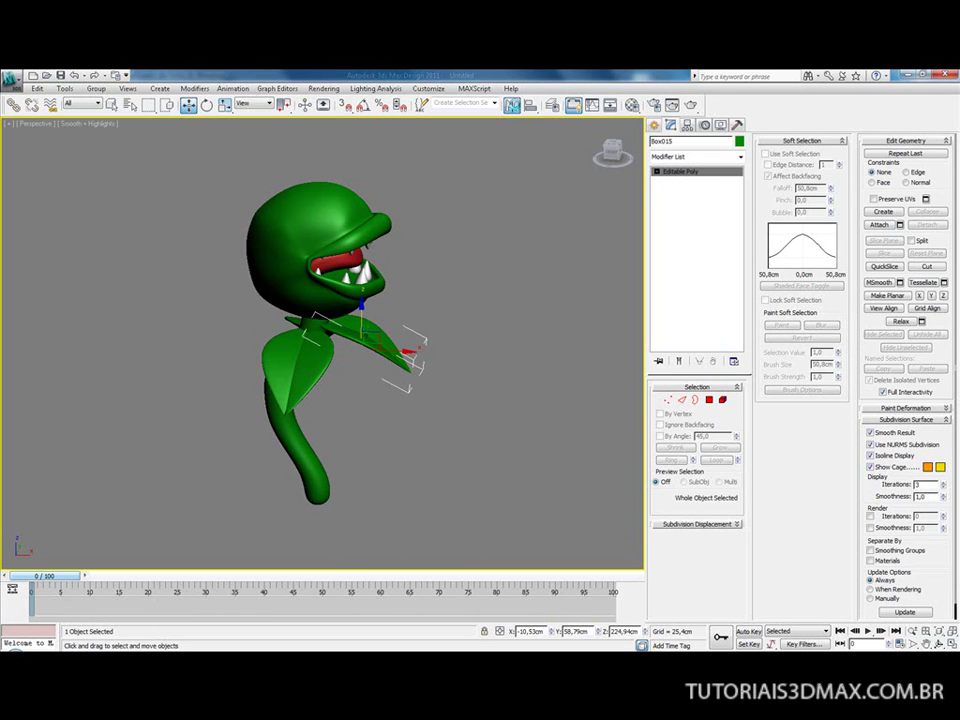
left_click(511, 106)
left_click(465, 383)
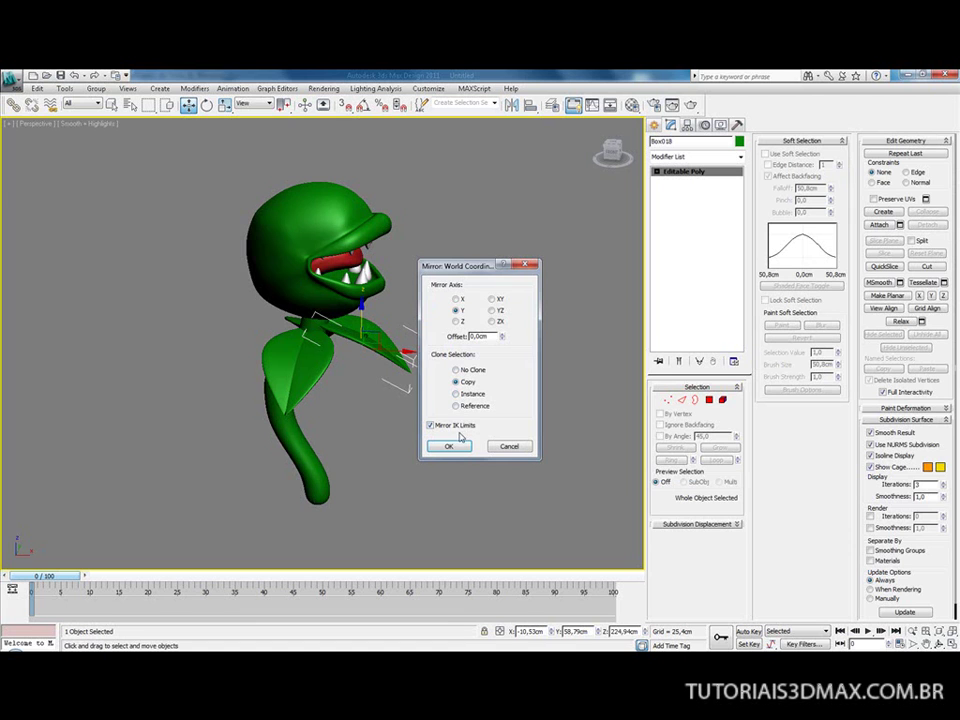
left_click_drag(470, 265, 549, 262)
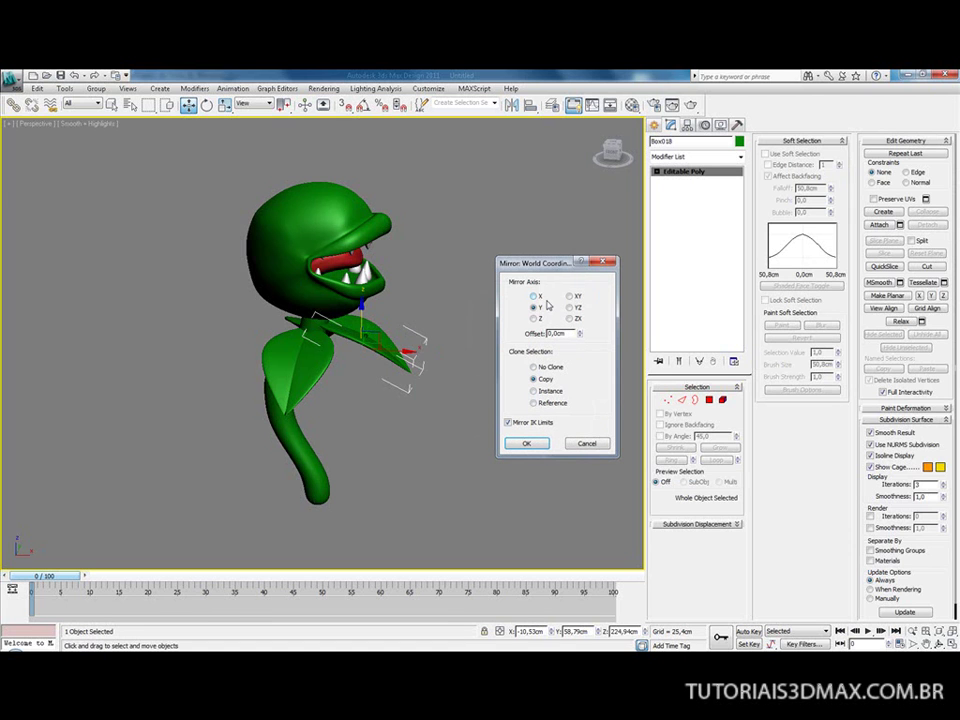
left_click(534, 297)
left_click(540, 310)
left_click(536, 297)
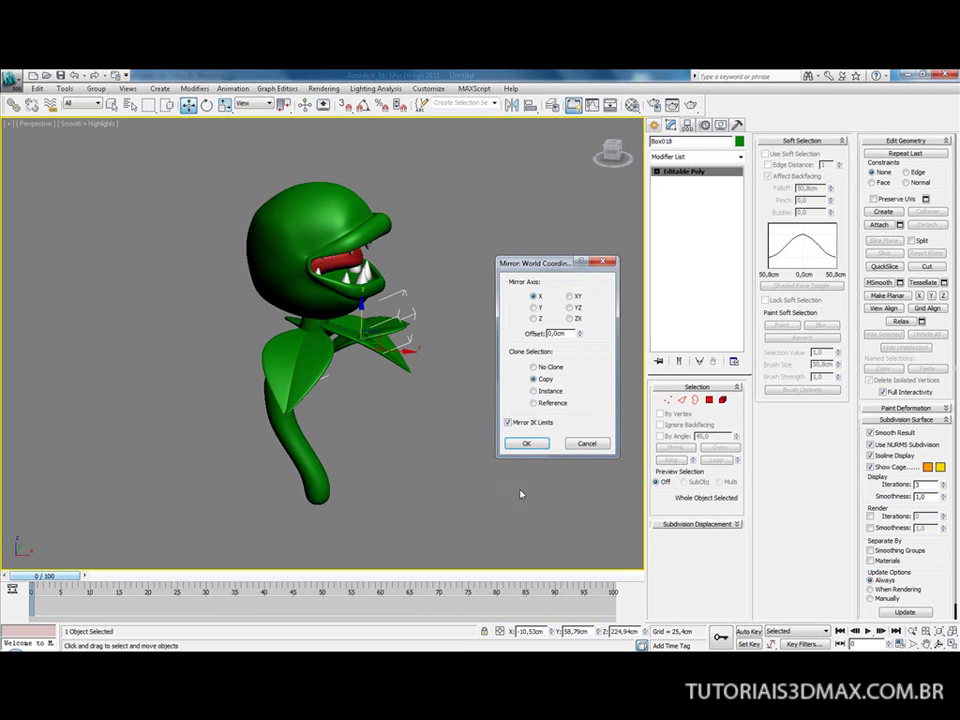
left_click(526, 443)
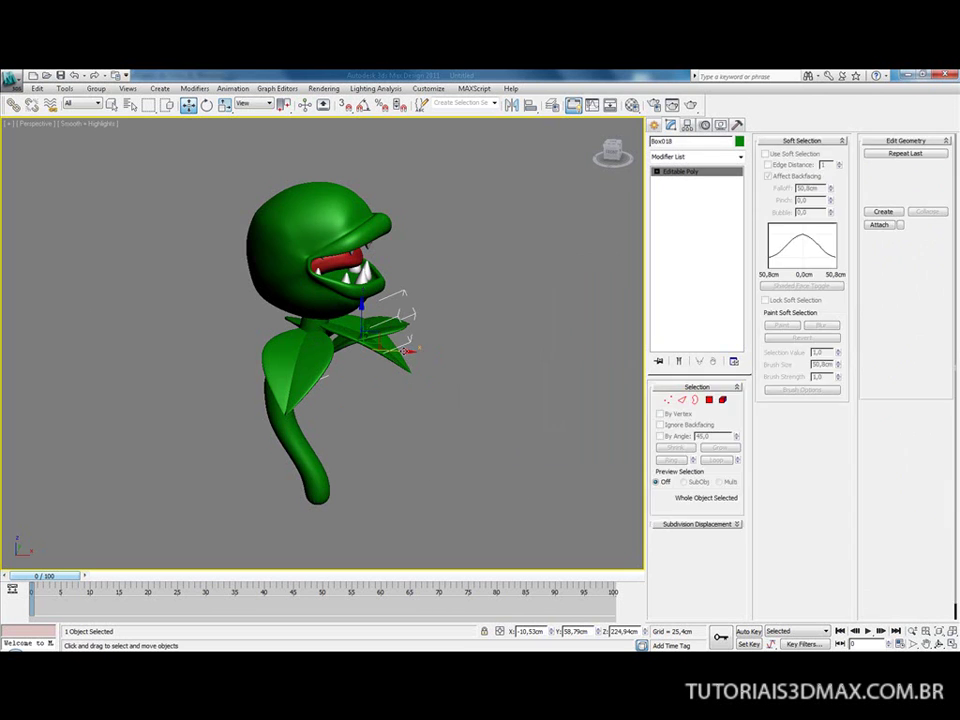
left_click_drag(405, 350, 308, 345)
middle_click_drag(308, 345, 280, 255, "alt")
Step: Switch to the Windows photo viewer and examine how the leaves are arranged in the piranha plant reference images
key("alt+Tab")
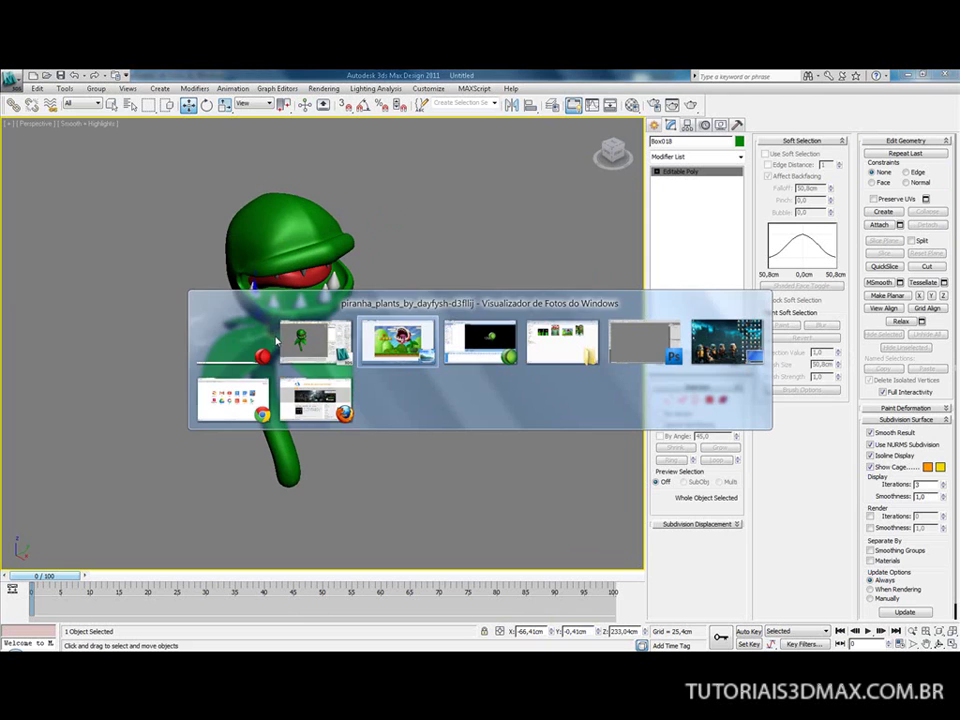
key("alt+Tab")
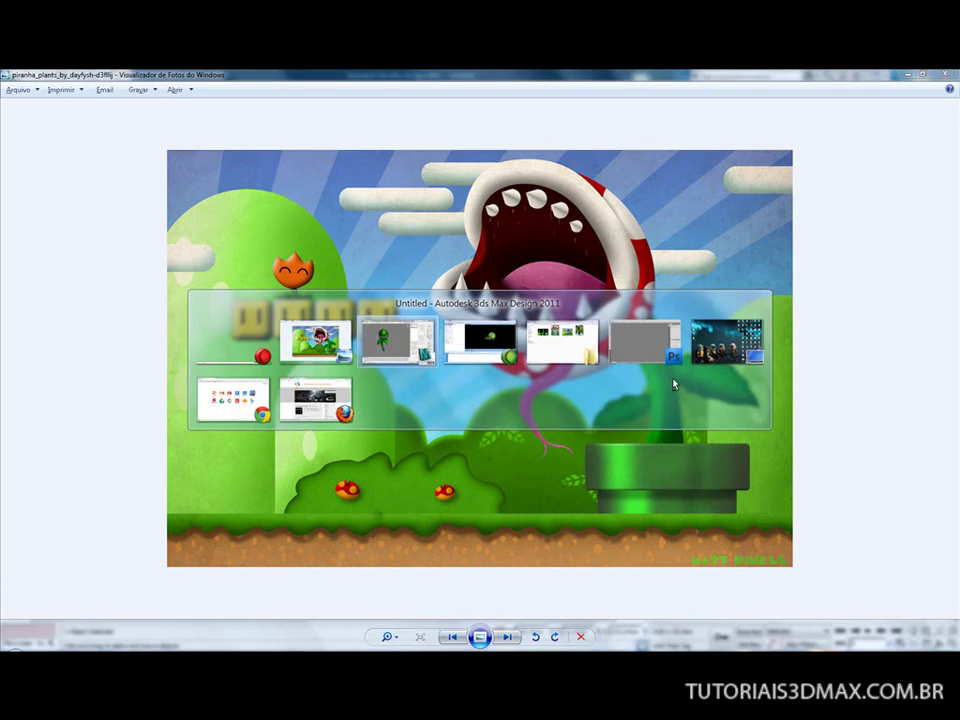
key("alt+Tab")
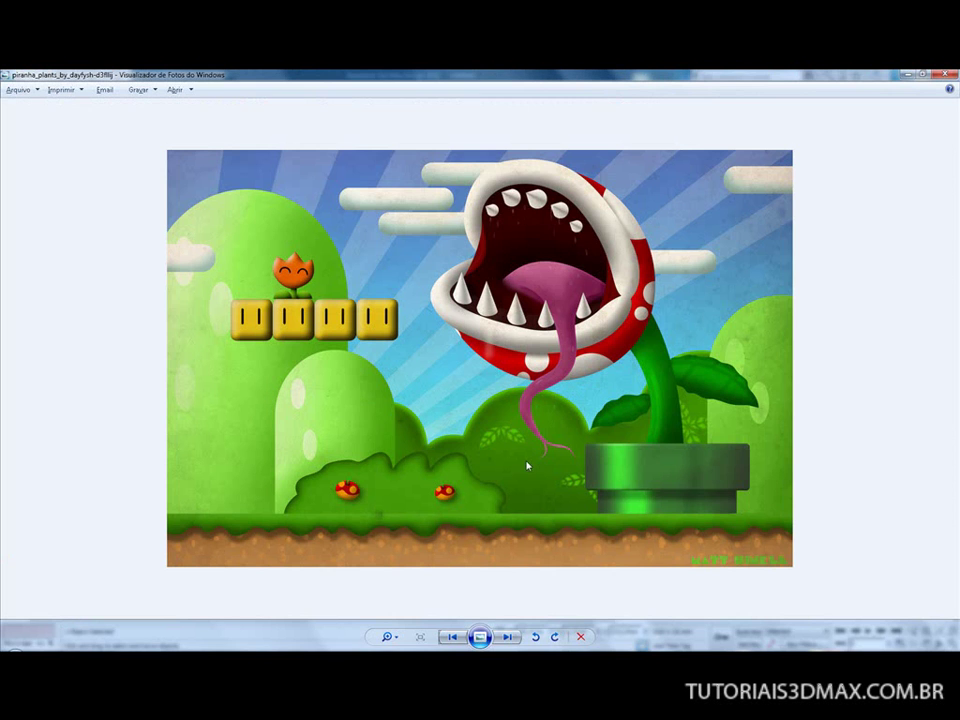
left_click(509, 637)
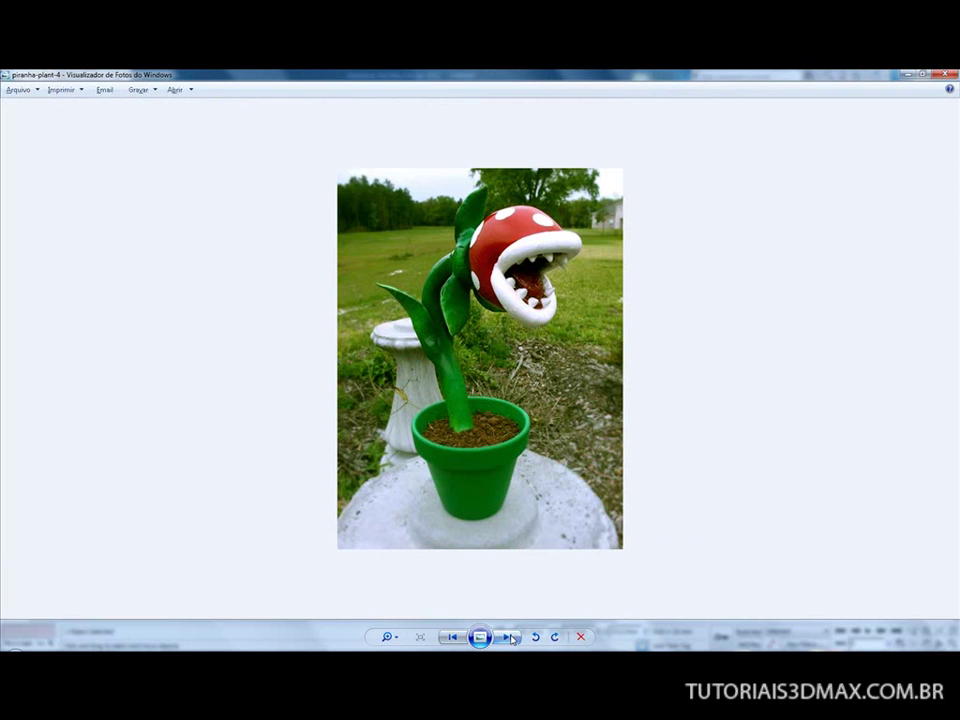
left_click(509, 637)
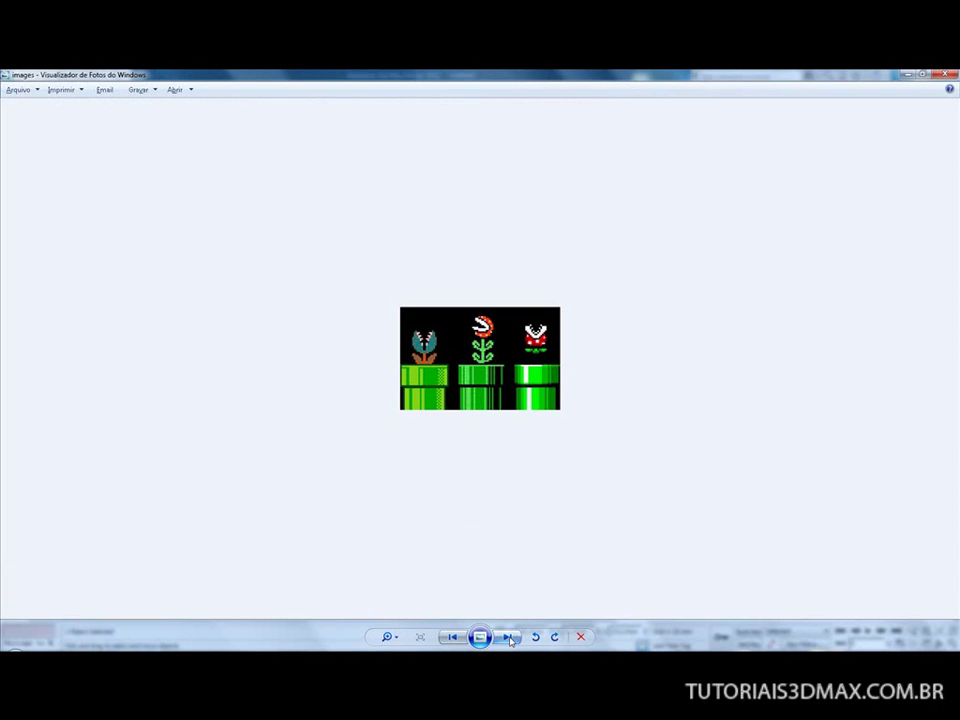
left_click(508, 637)
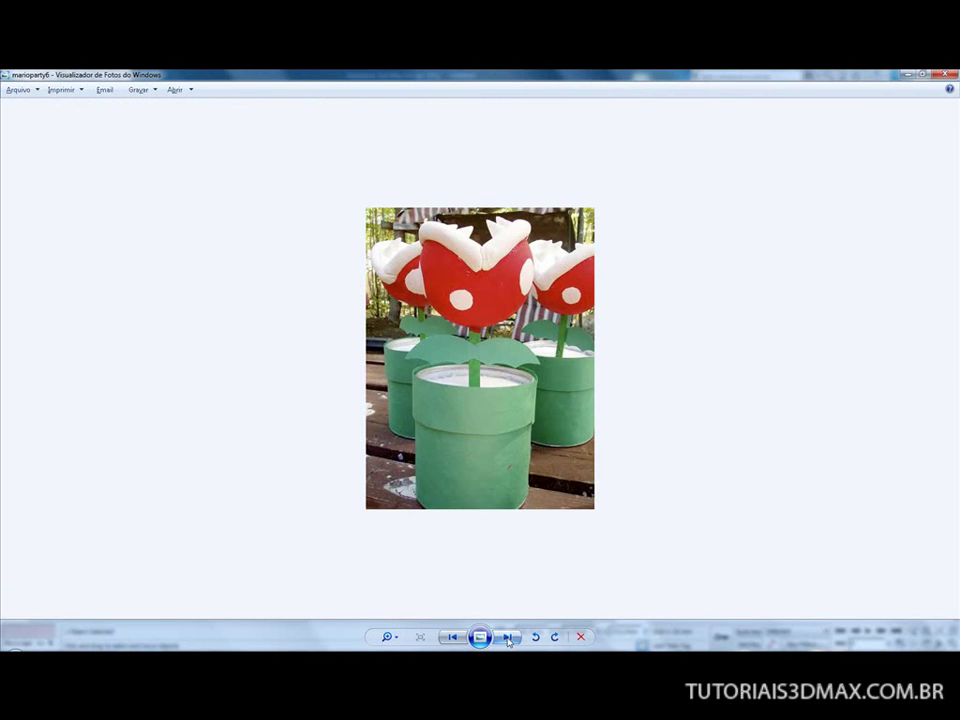
left_click(508, 637)
left_click(508, 637)
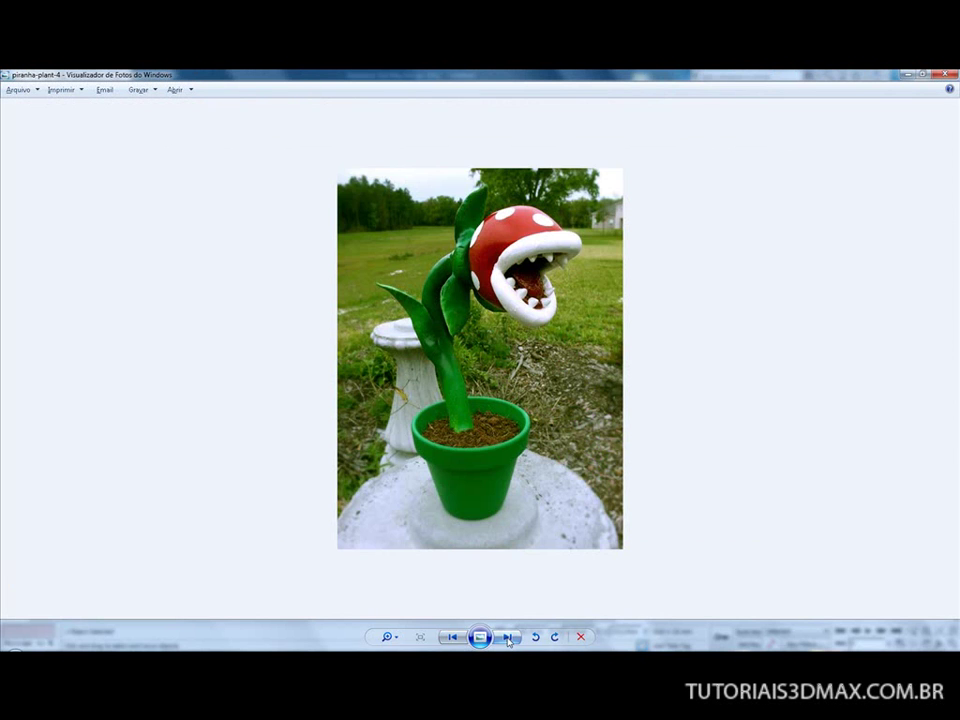
key("alt+Tab")
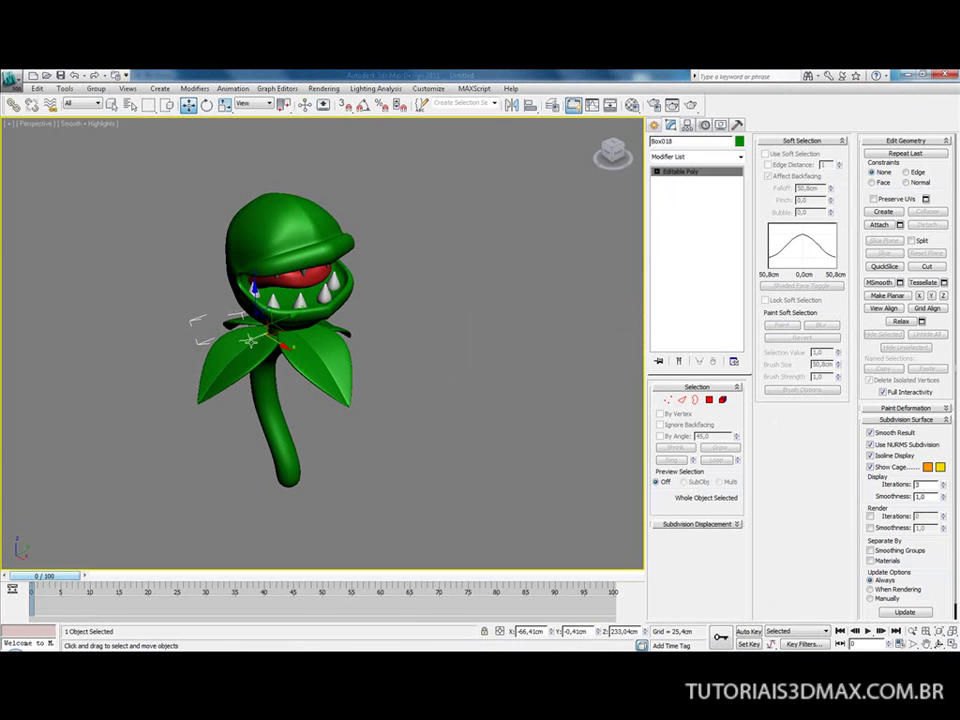
Step: Rotate the mirrored side leaf so that its tip lifts upward
middle_click_drag(247, 341, 238, 311, "alt")
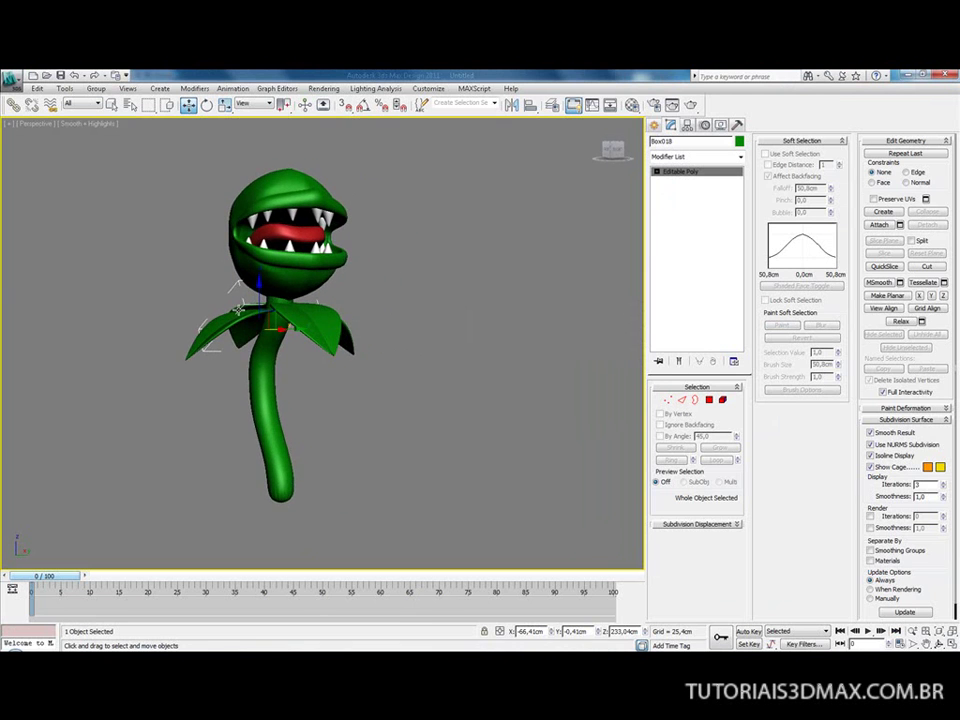
left_click(186, 310)
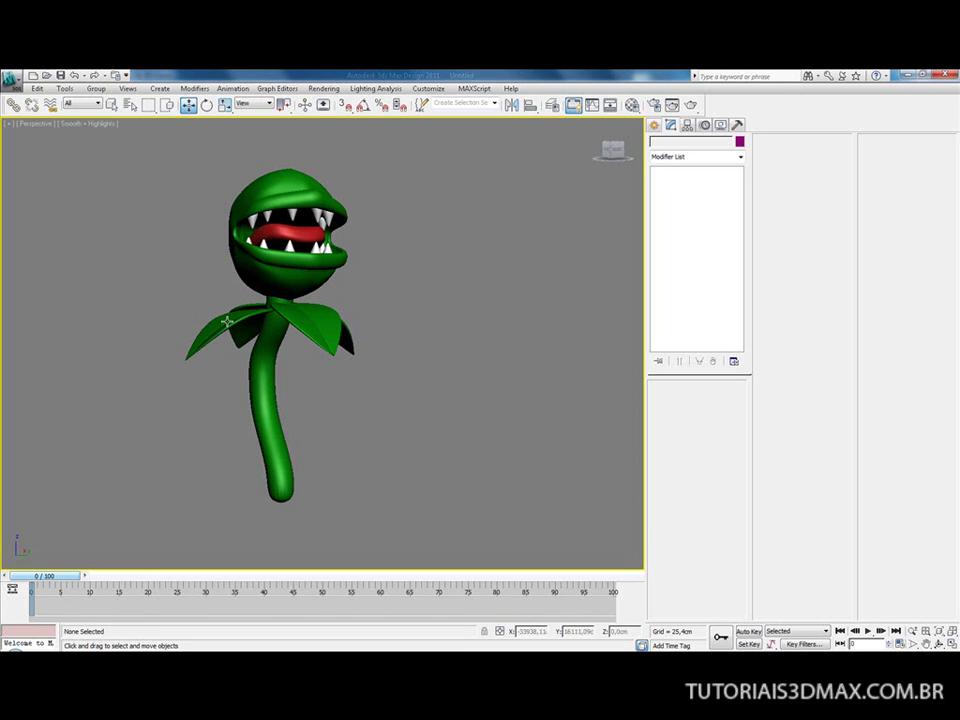
left_click(227, 320)
key("e")
left_click_drag(196, 316, 251, 258)
Step: Reposition the raised side leaf, moving it higher and refitting its base against the neck
middle_click_drag(286, 332, 340, 338, "alt")
key("w")
left_click_drag(356, 338, 331, 335)
middle_click_drag(331, 335, 353, 336, "alt")
left_click_drag(352, 311, 352, 279)
left_click_drag(383, 316, 401, 316)
Step: Delete the drooping side leaf on the opposite side of the neck
middle_click_drag(400, 313, 252, 240, "alt")
left_click(330, 326)
key("Delete")
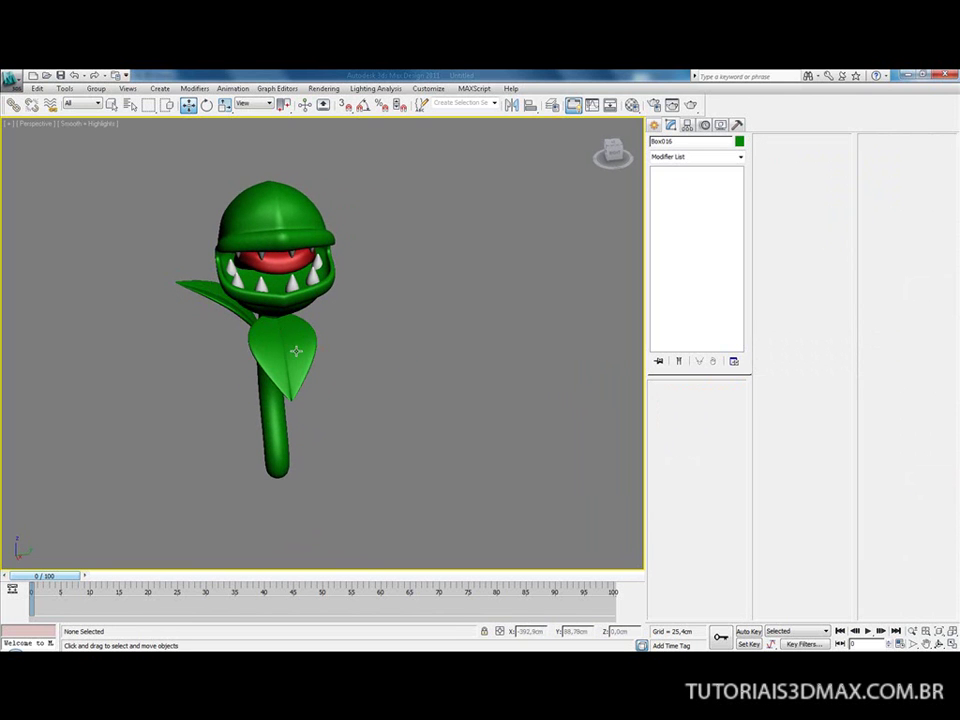
Step: Mirror the raised side leaf as a copy across the Y axis and move the copy to the neck's opposite side
left_click(222, 294)
left_click(513, 104)
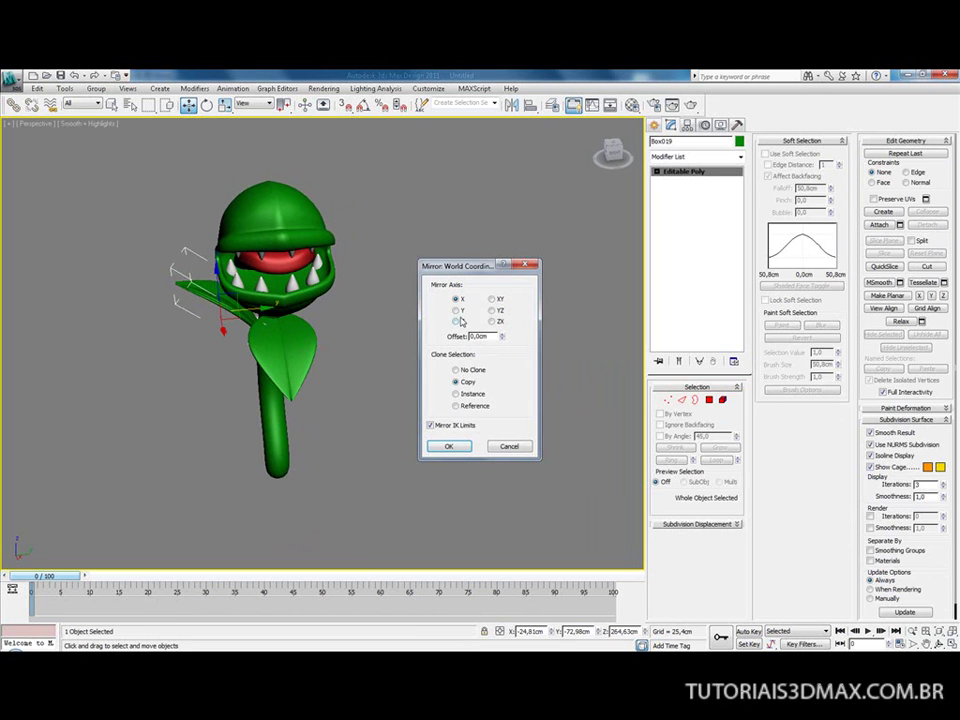
left_click(457, 311)
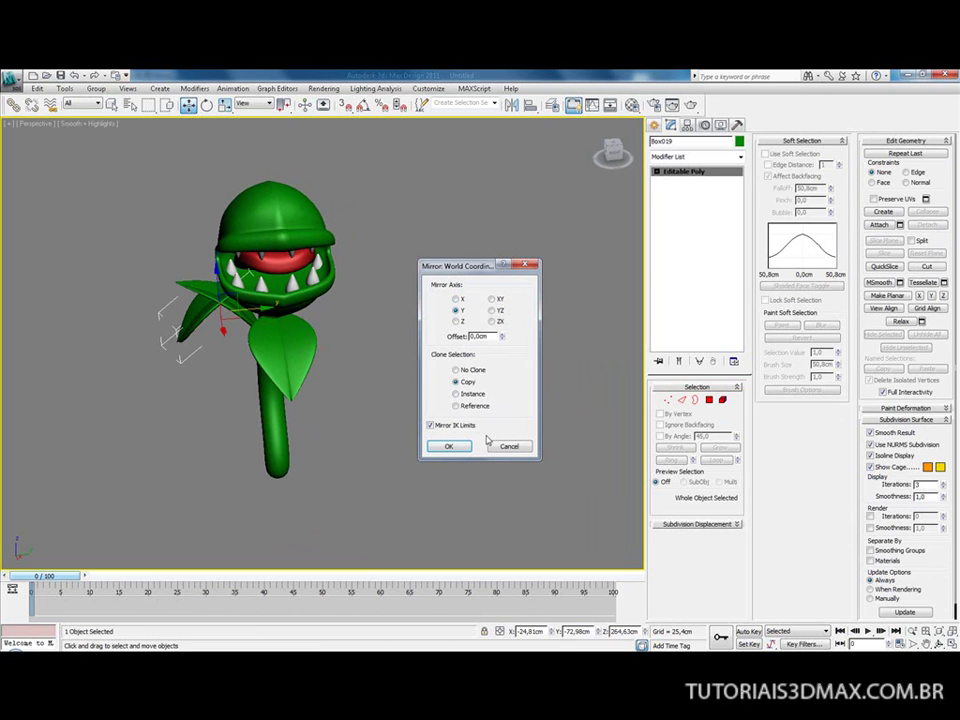
left_click(449, 446)
left_click_drag(262, 306, 387, 290)
middle_click_drag(385, 290, 310, 323, "alt")
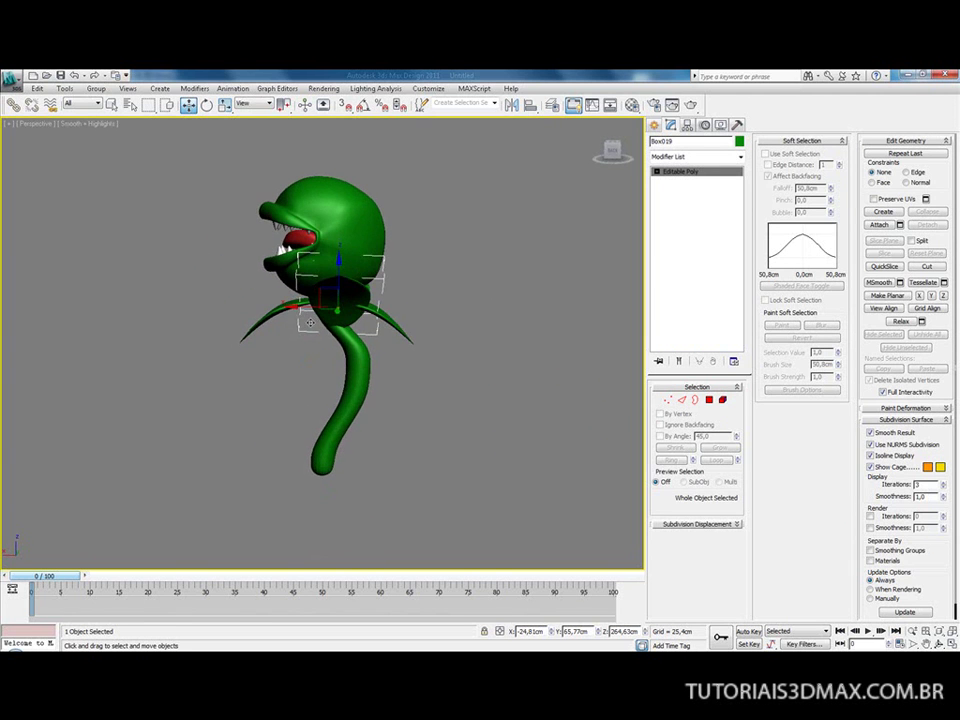
Step: Rotate the rear leaf so its tip lifts upward and move its base against the neck
left_click_drag(288, 306, 286, 306)
left_click(388, 315)
key("e")
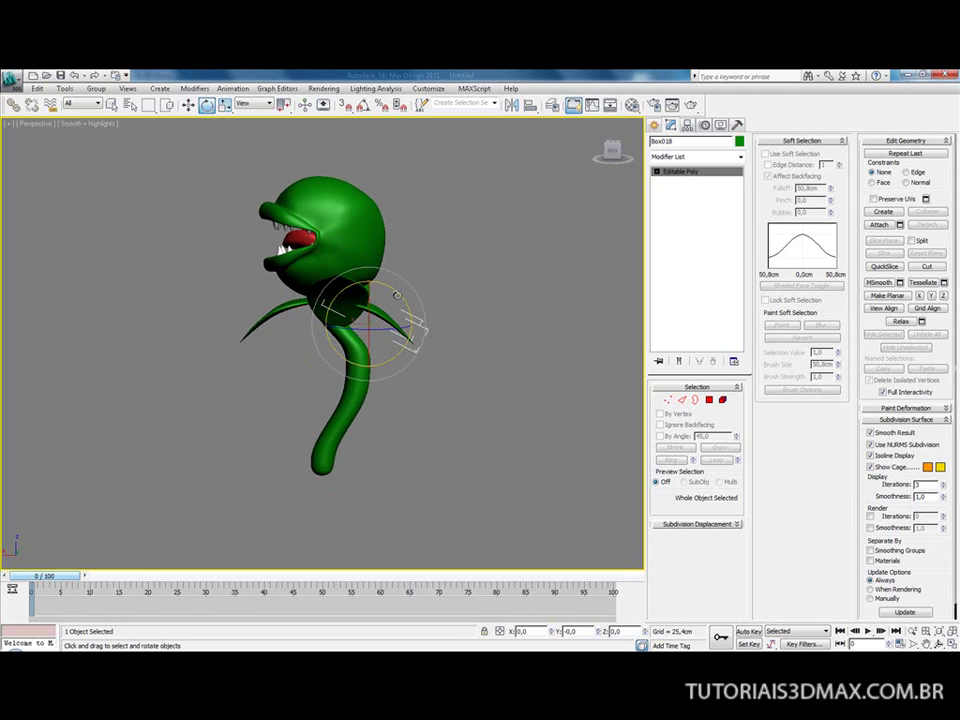
key("w")
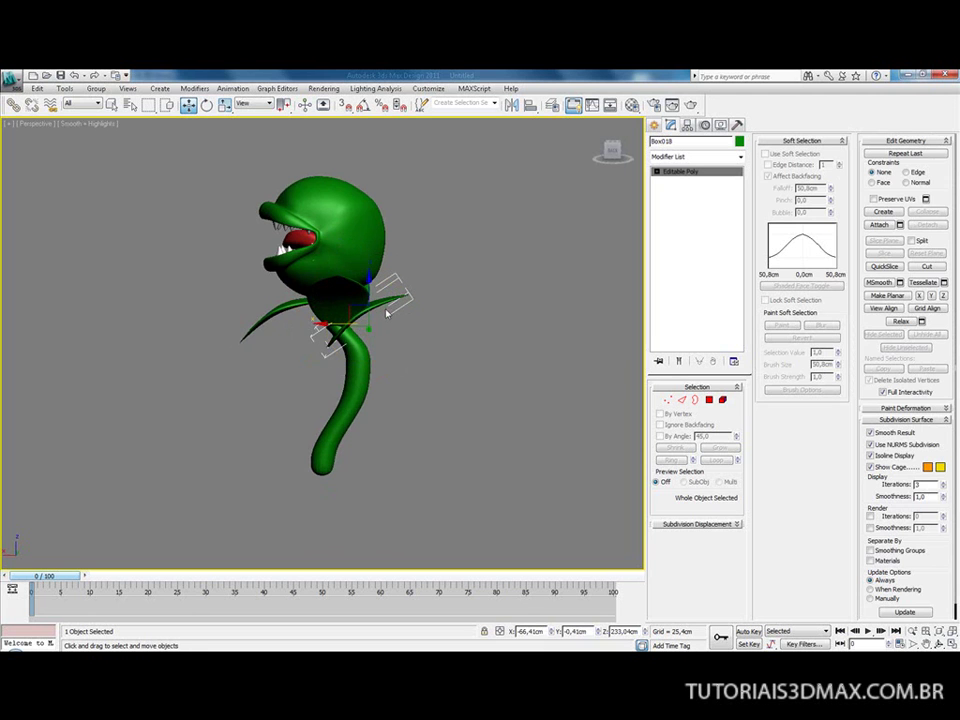
left_click_drag(369, 325, 356, 324)
middle_click_drag(356, 323, 511, 314, "alt")
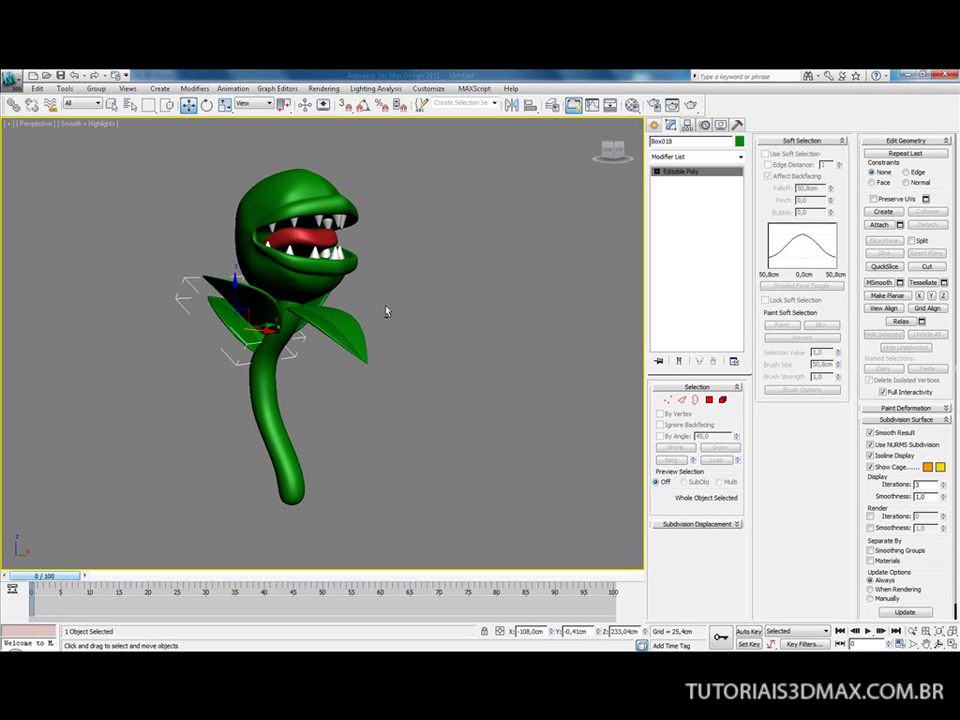
Step: Rotate the front leaf so its tip points upward and reposition it lower, with its base against the stem
left_click(334, 326)
mouse_move(326, 292)
left_mouse_down()
mouse_move(326, 344)
mouse_move(326, 332)
mouse_move(335, 339)
mouse_move(321, 331)
mouse_move(326, 341)
left_mouse_up()
key("e")
key("w")
middle_click_drag(308, 355, 360, 360, "alt")
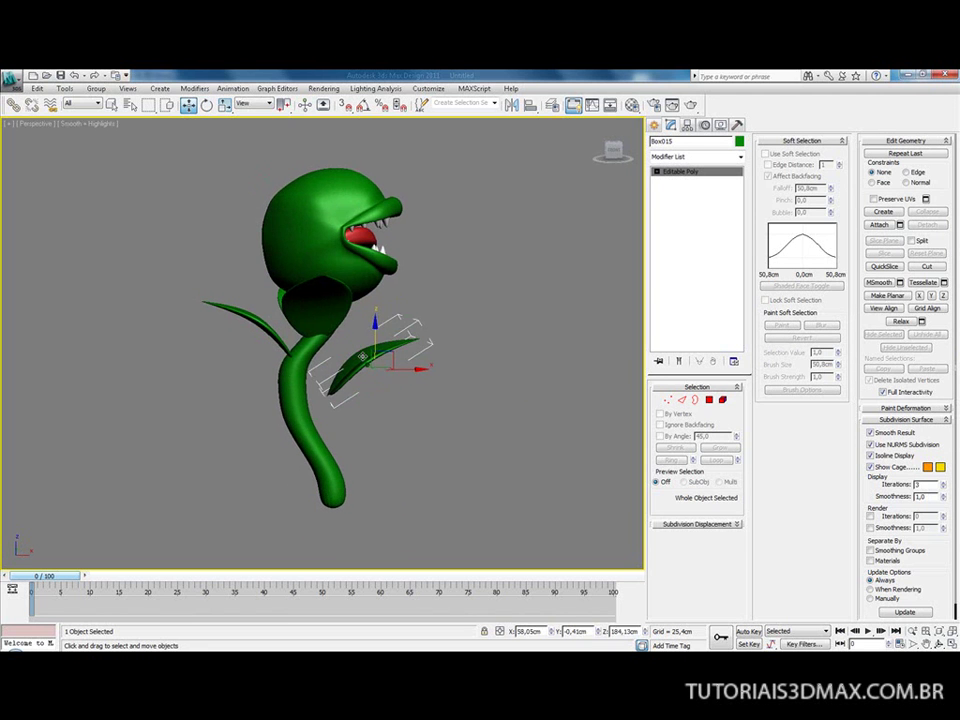
left_click_drag(402, 369, 341, 317)
Step: Compare the model's leaf arrangement and overall shape with the piranha-plant-4 reference photo, viewing the plant from several angles
middle_click_drag(265, 242, 270, 336, "alt")
key("alt+Tab")
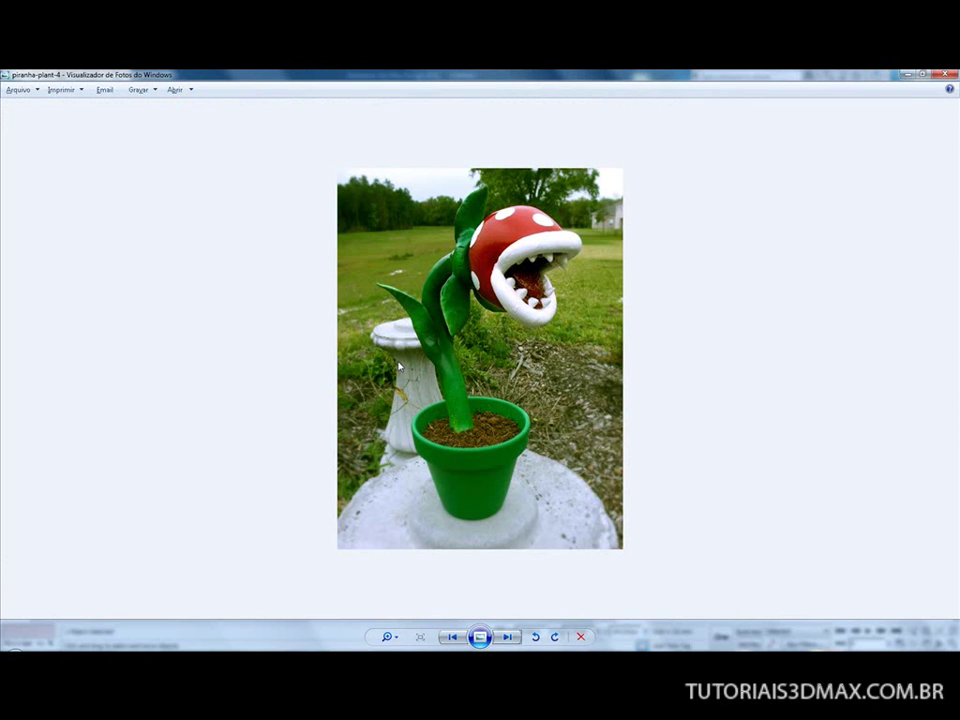
key("alt+Tab")
key("alt+Tab")
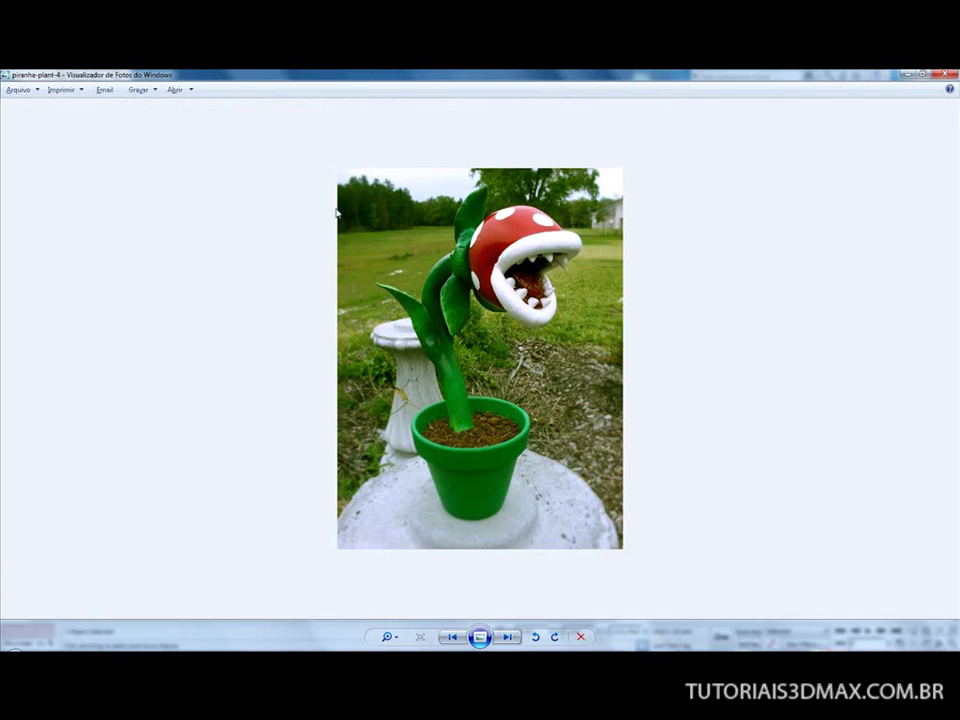
key("alt+Tab")
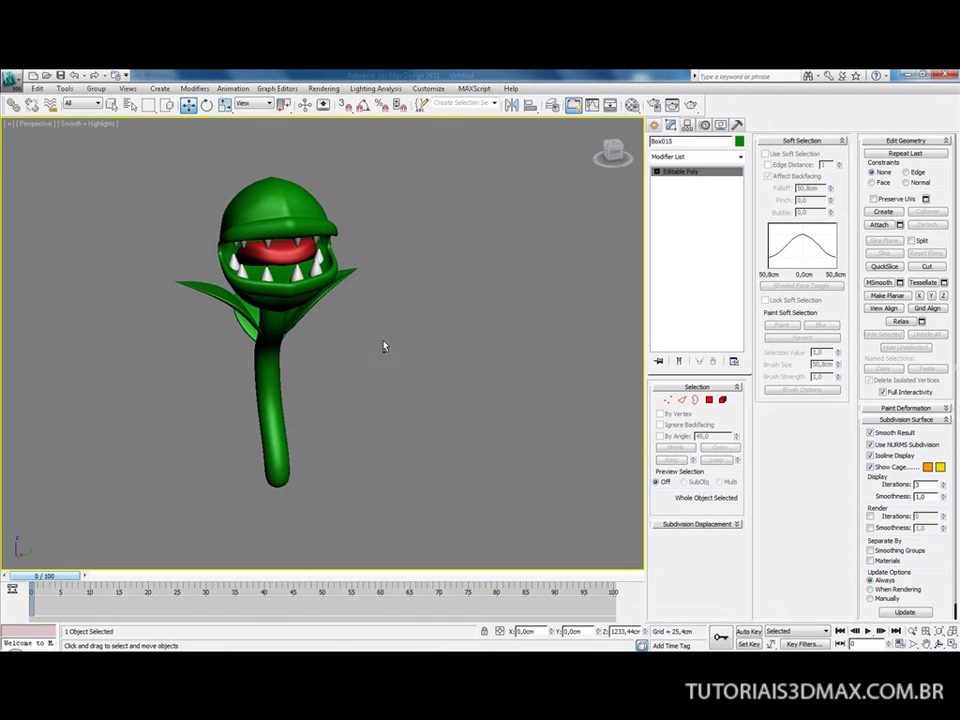
middle_click_drag(298, 254, 360, 271, "alt")
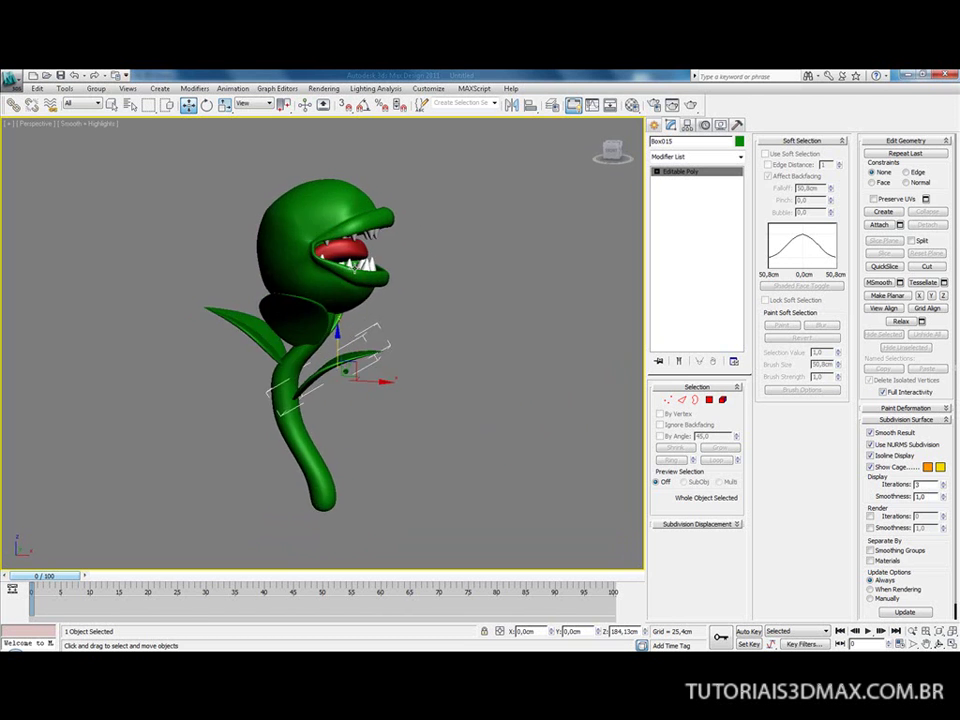
key("alt+Tab")
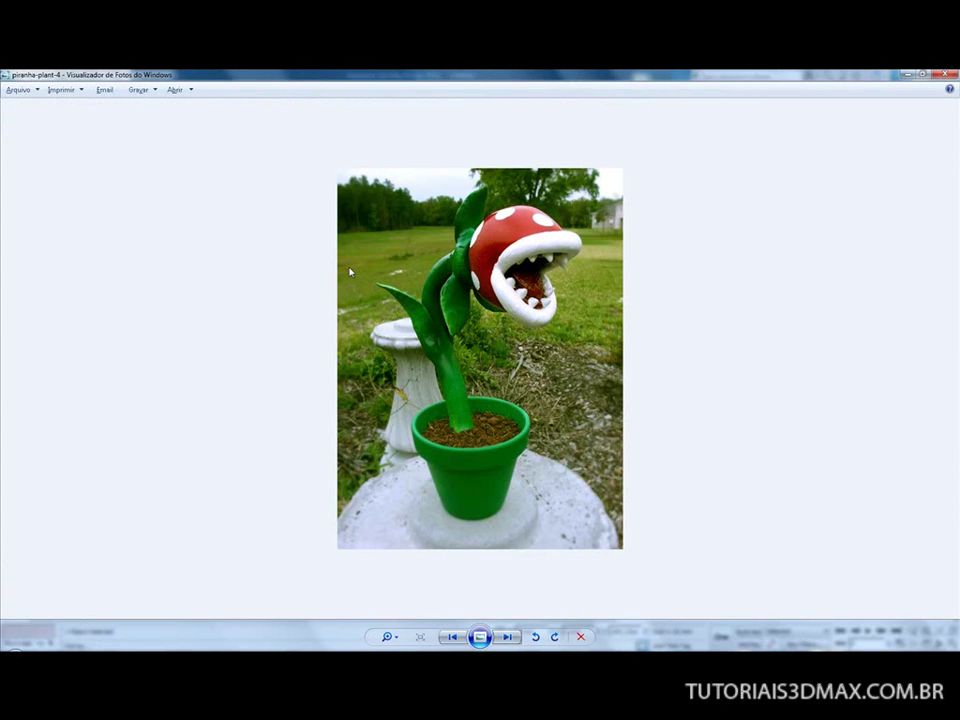
key("alt+Tab")
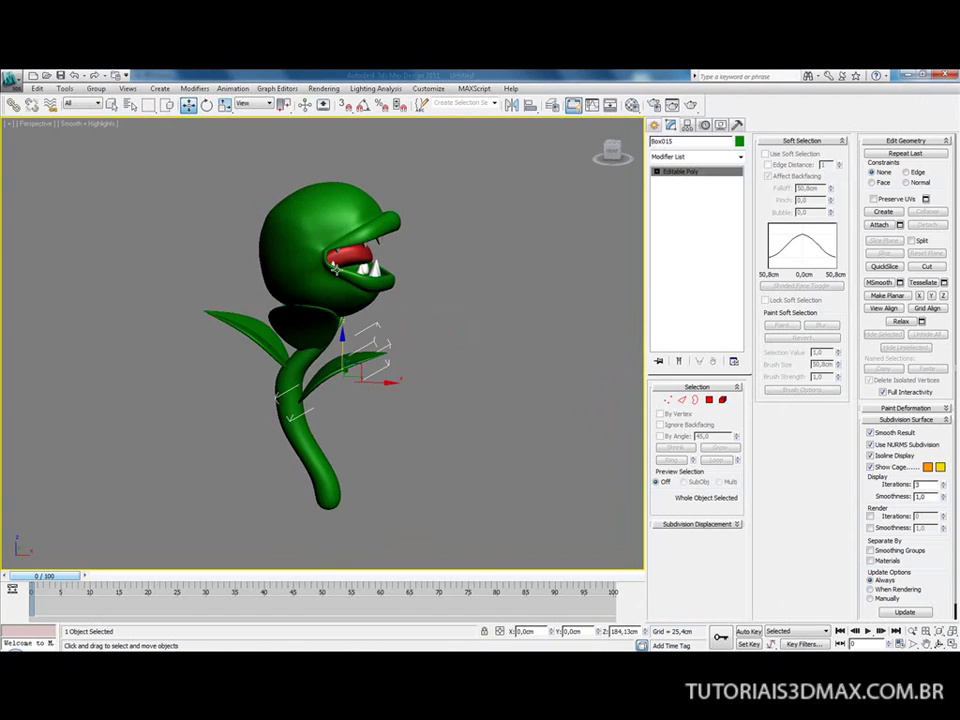
key("alt+Tab")
key("alt+Tab")
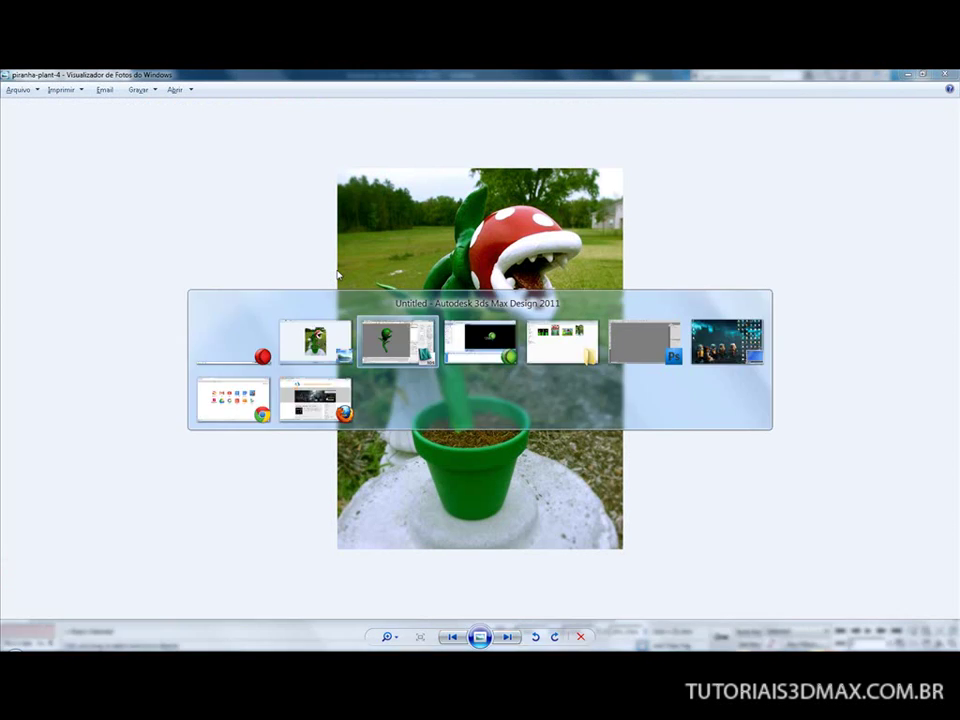
middle_click_drag(305, 228, 254, 250, "alt")
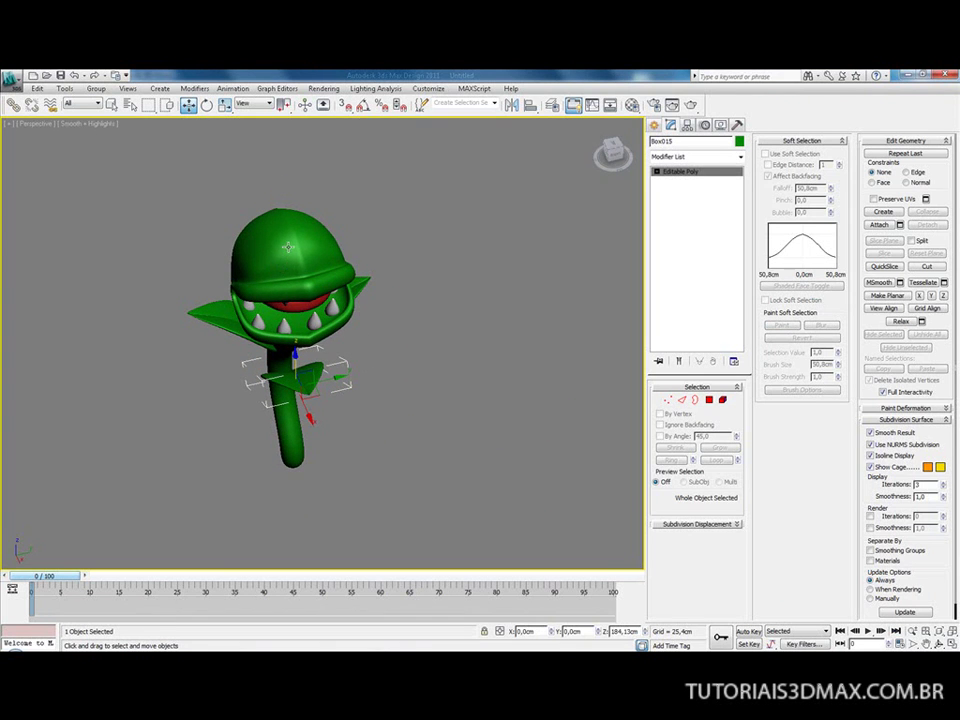
Step: Create a cylinder for the pot beside the plant, about 102 cm in radius and 249 cm high
middle_click_drag(320, 352, 259, 300)
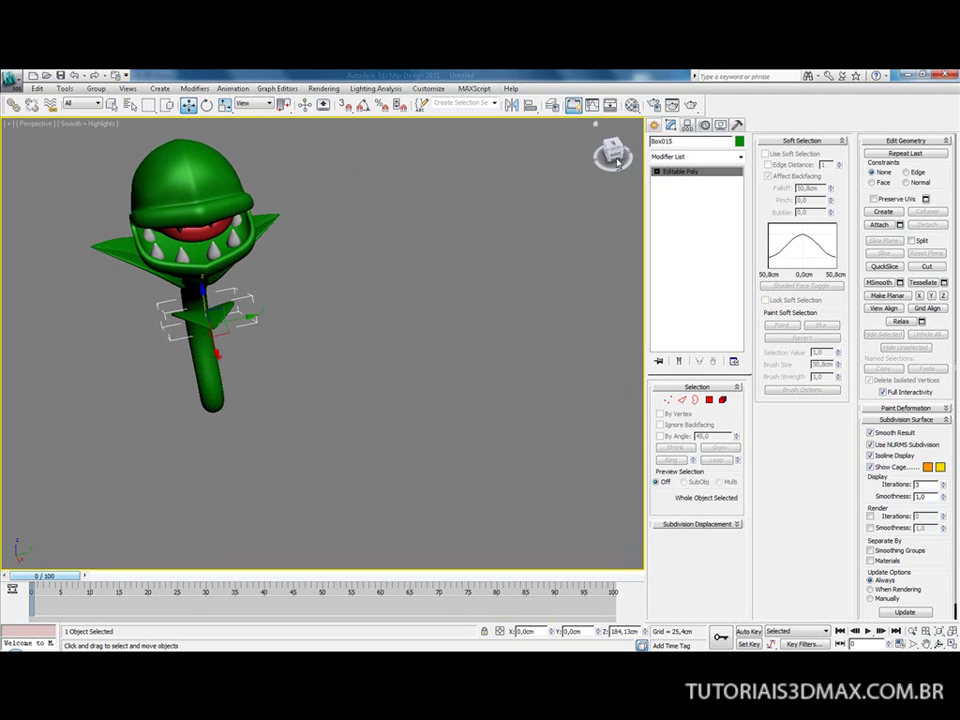
left_click(657, 126)
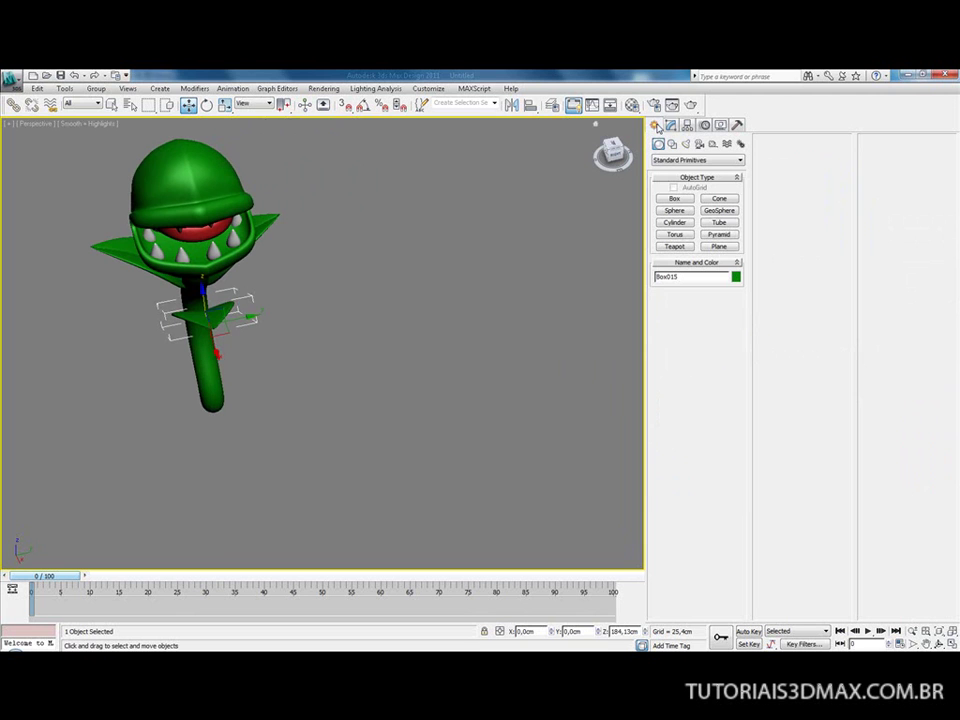
left_click(676, 222)
left_click_drag(381, 379, 439, 403)
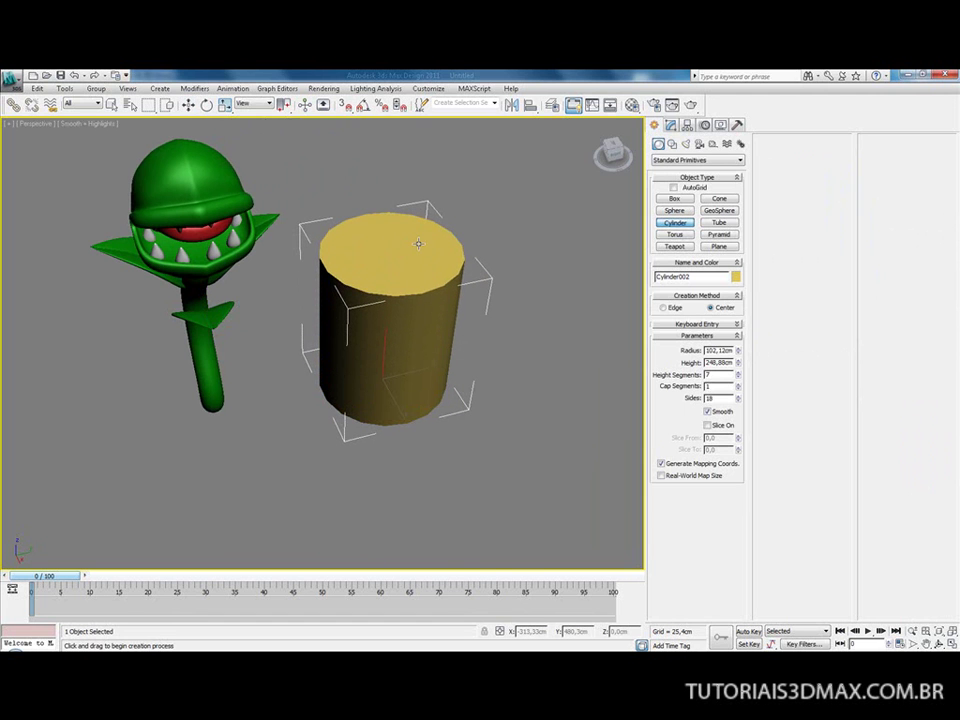
Step: Show edged faces in the viewport and convert the cylinder to an Editable Poly
key("F4")
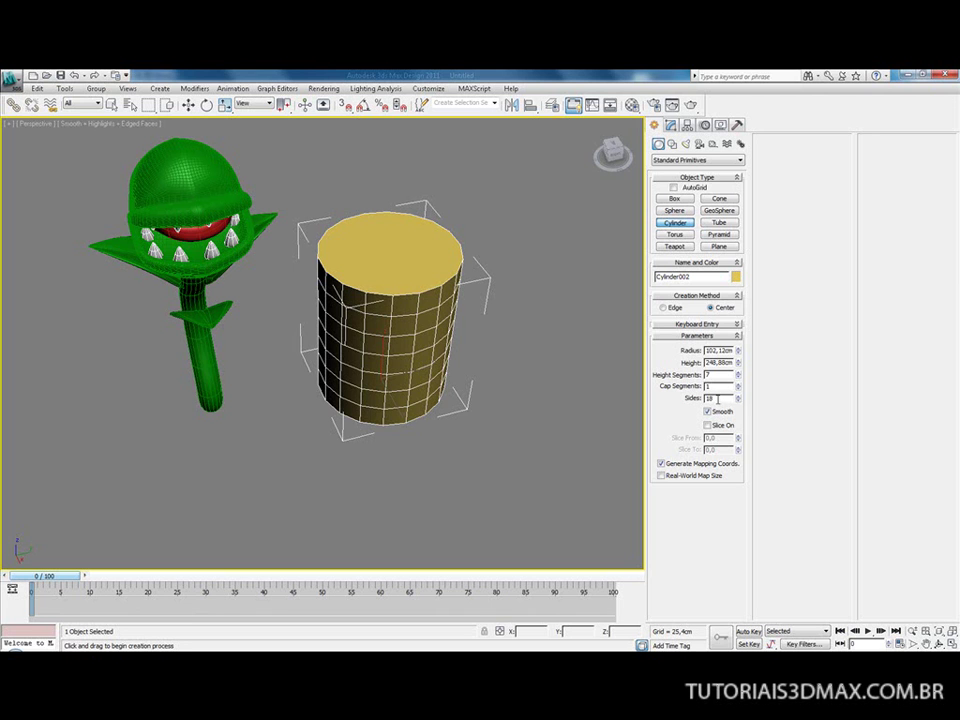
key("w")
left_click(536, 356)
right_click(421, 335)
left_click(404, 334)
left_click(404, 334)
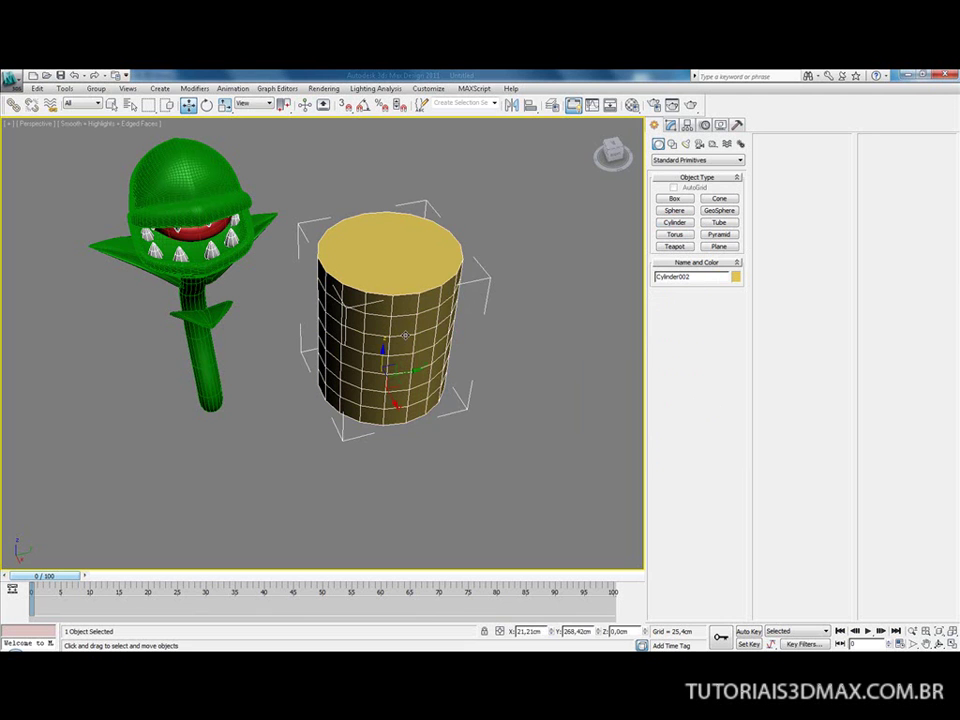
right_click(403, 334)
mouse_move(432, 438)
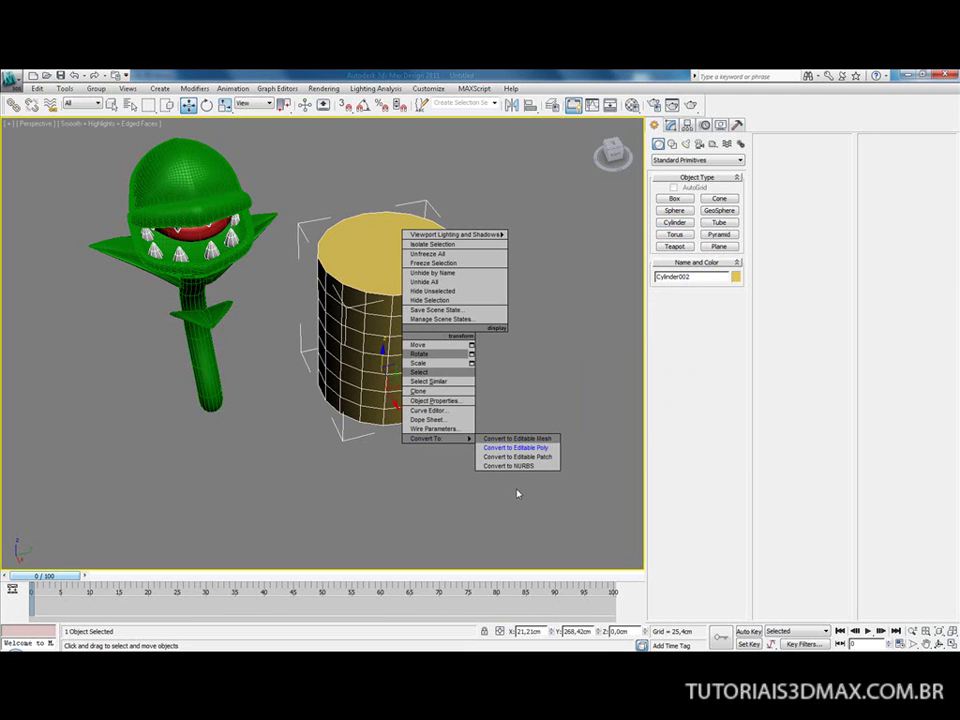
left_click(516, 447)
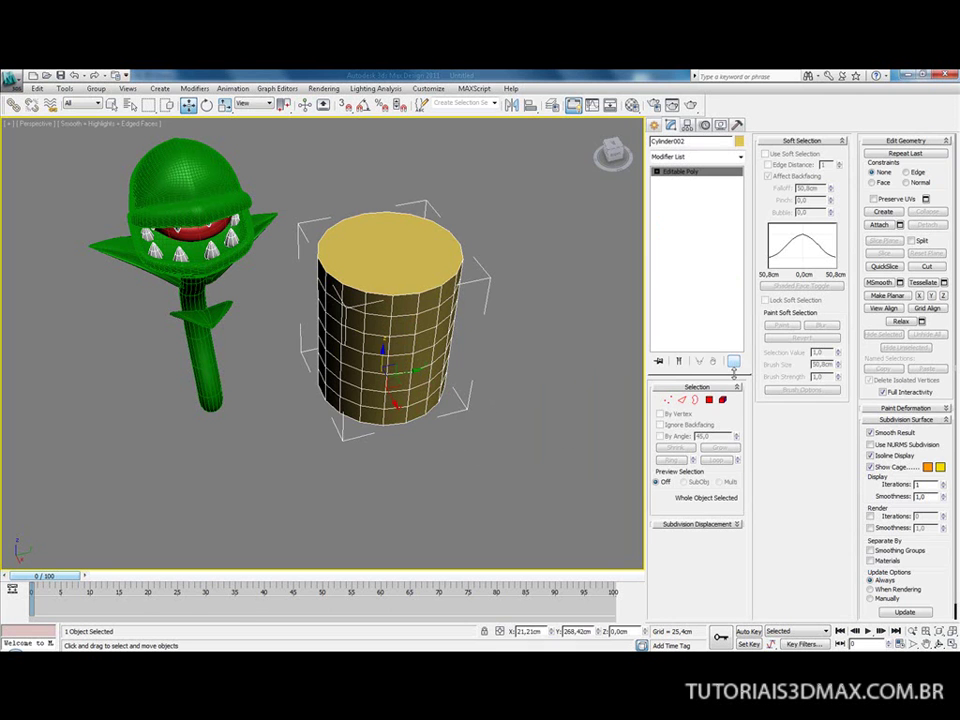
Step: Inset the cylinder's top polygon to form a narrow rim around it
key("5")
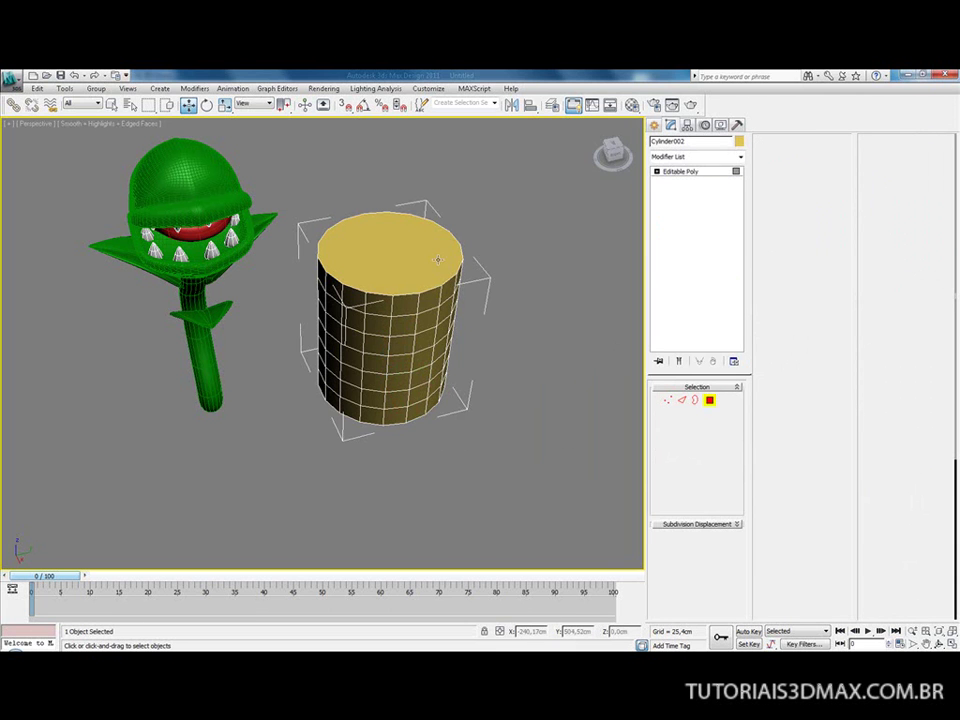
left_click(428, 259)
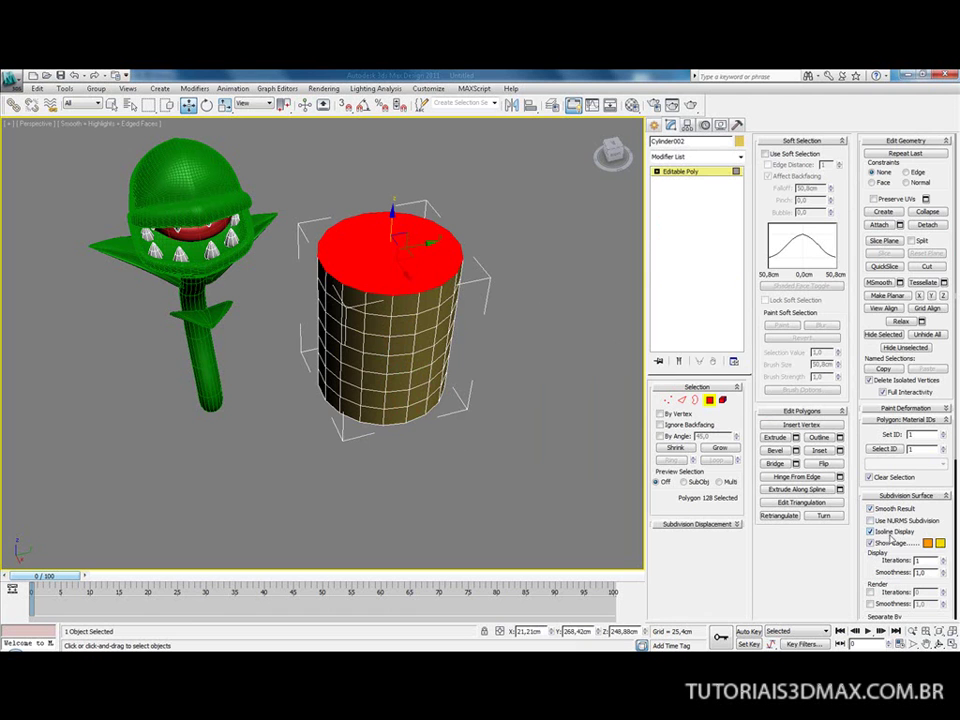
scroll(870, 543, "down", 5)
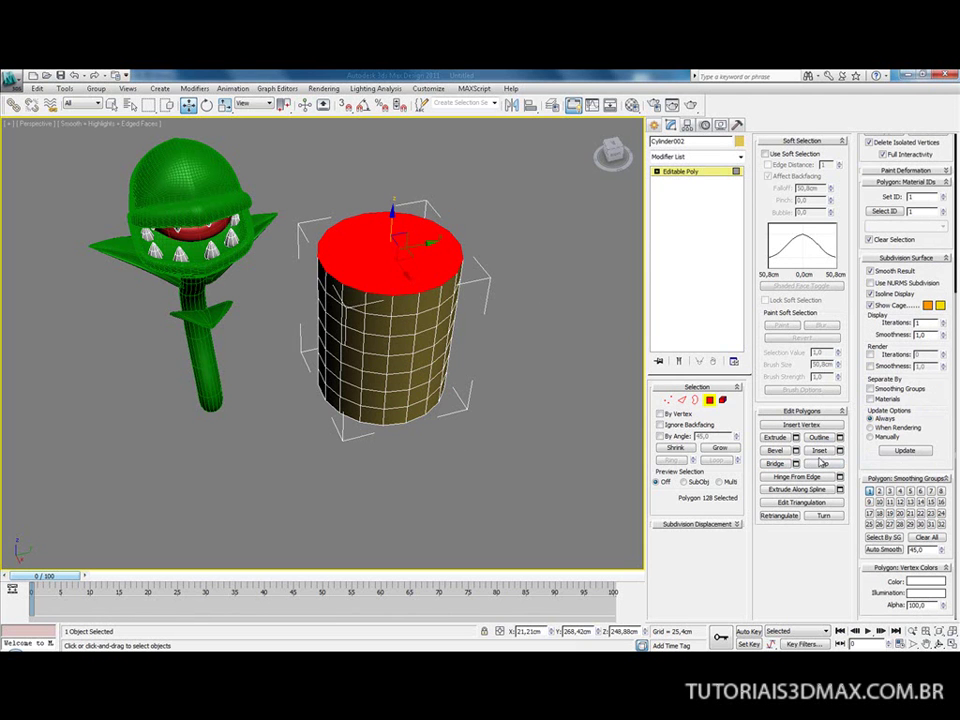
left_click(820, 451)
left_click_drag(399, 253, 405, 279)
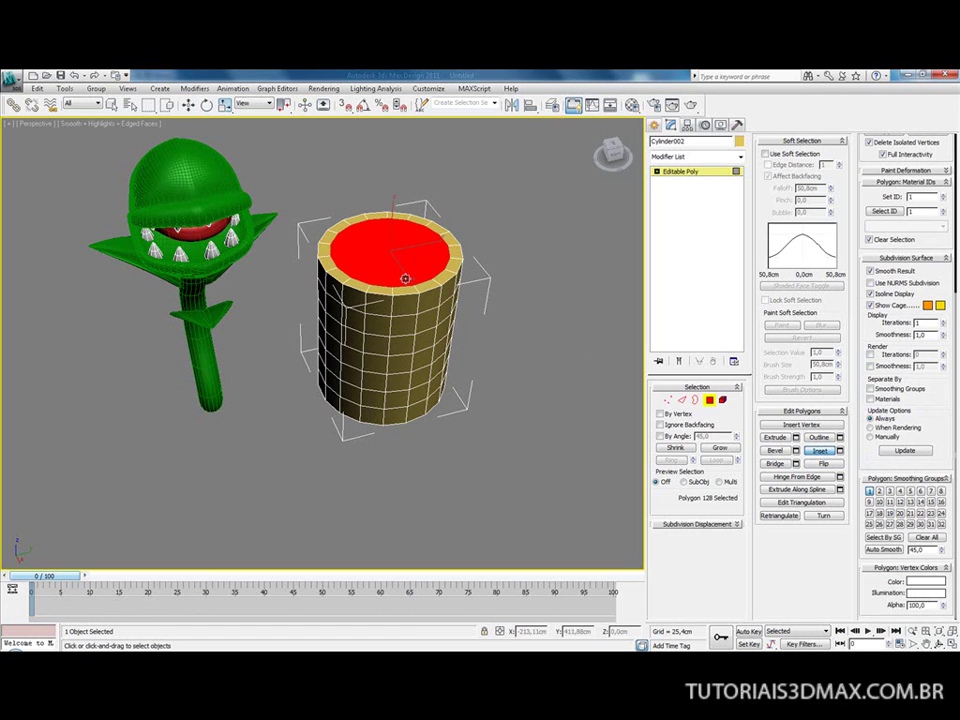
Step: Extrude the inset top polygon slightly down into the cylinder and return to object level
left_click(778, 438)
left_click_drag(426, 260, 427, 272)
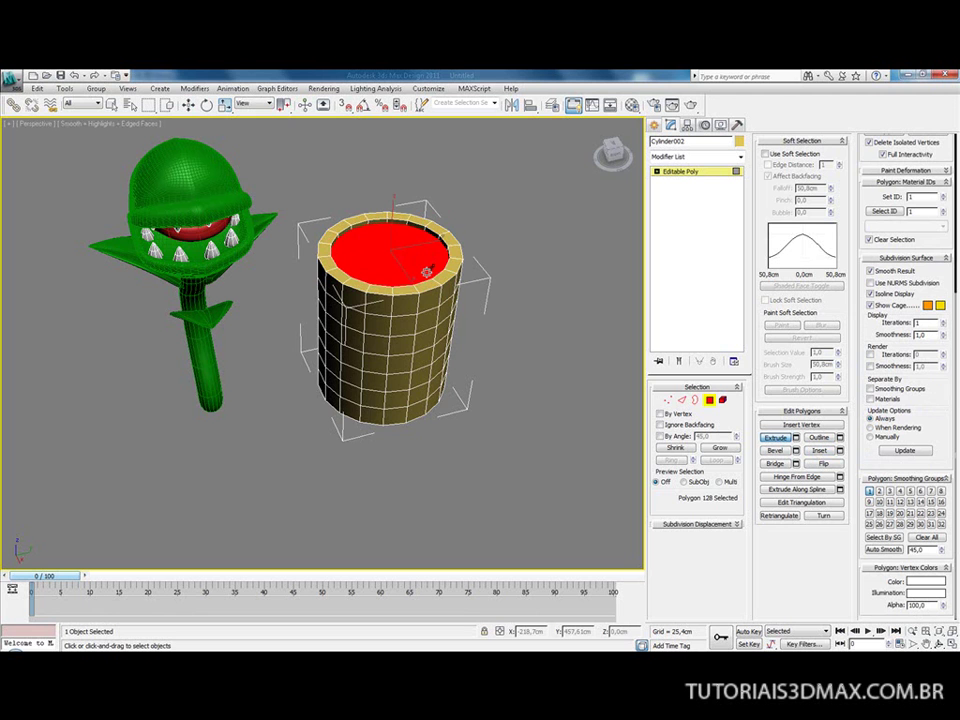
middle_click_drag(424, 247, 414, 264)
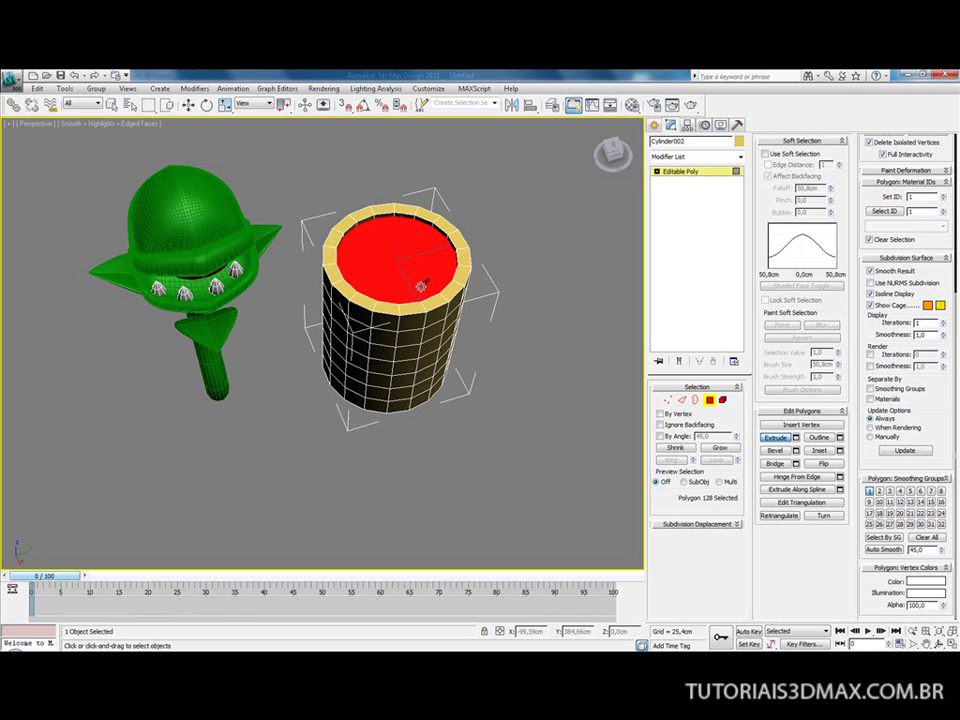
middle_click_drag(420, 286, 320, 195, "alt")
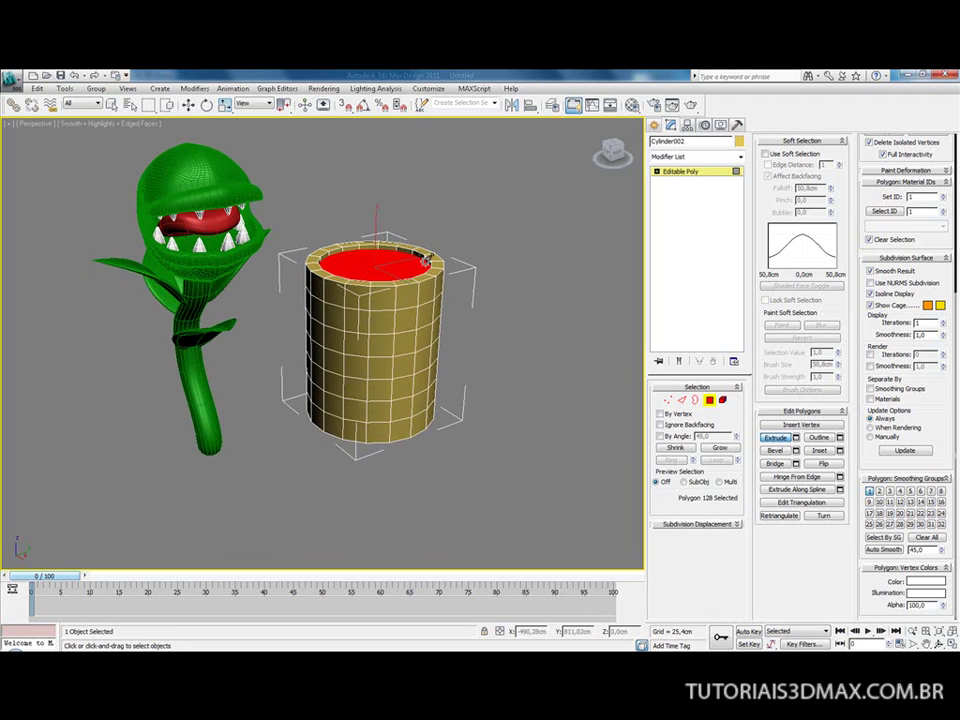
left_click(712, 175)
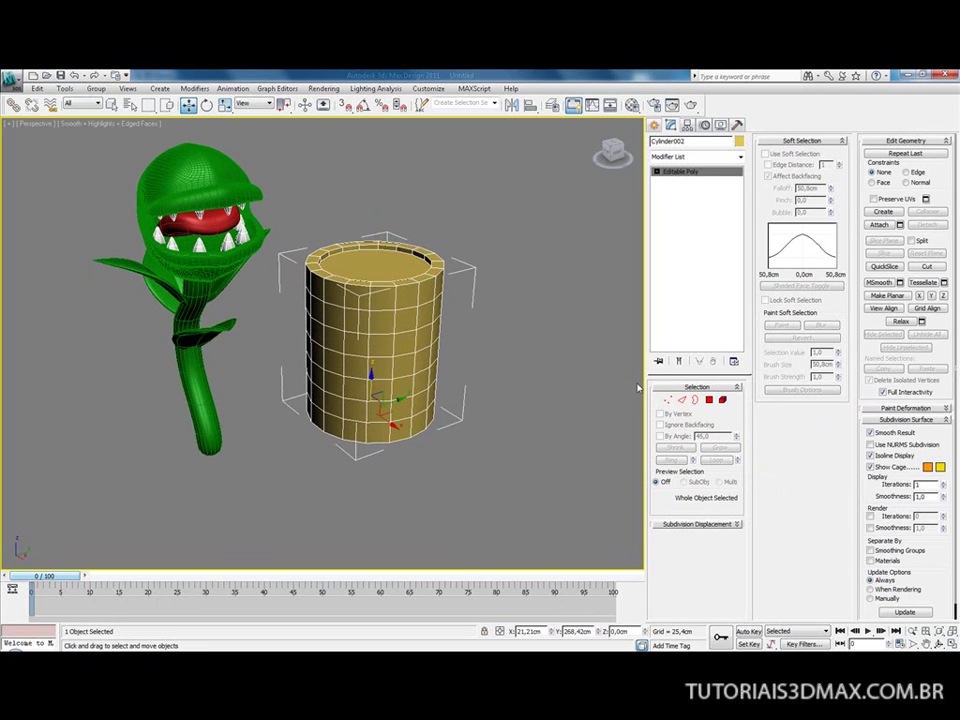
Step: In the Front view, rotate the plant and cylinder together 90° about the vertical axis with angle snap on, so the mouth faces forward
key("f")
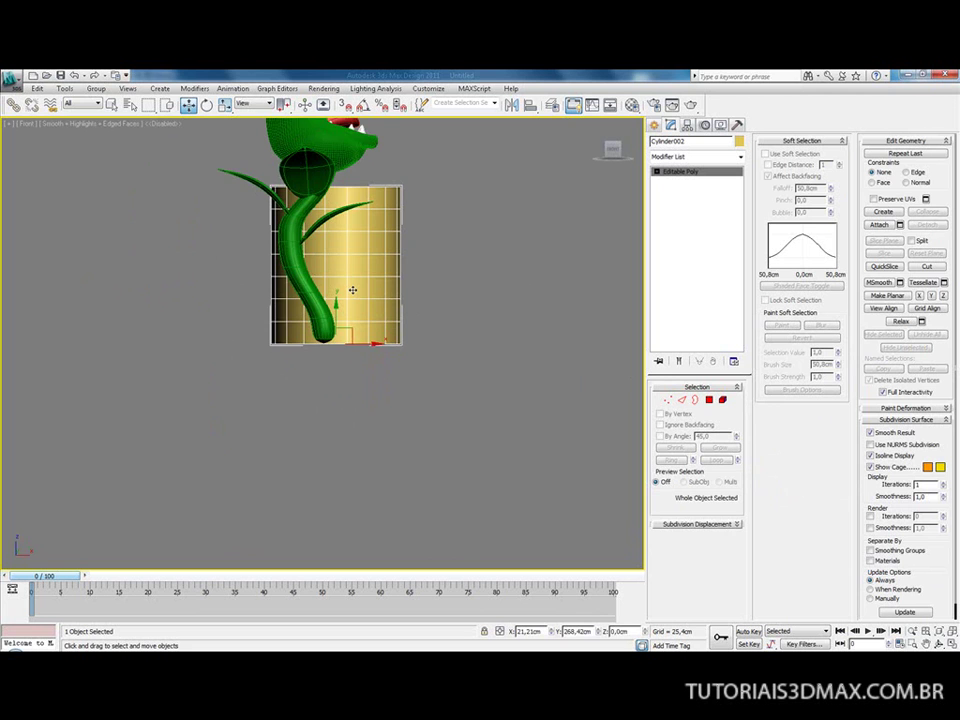
key("l")
middle_click_drag(258, 283, 371, 360)
key("f")
middle_click_drag(335, 258, 357, 360)
left_click_drag(152, 183, 502, 406)
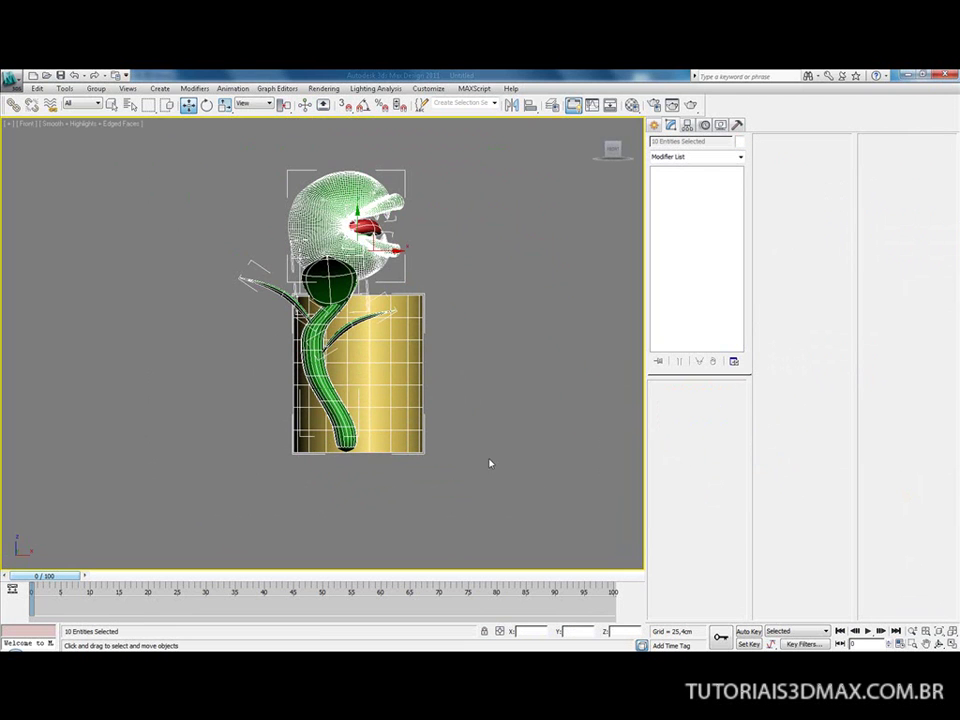
key("e")
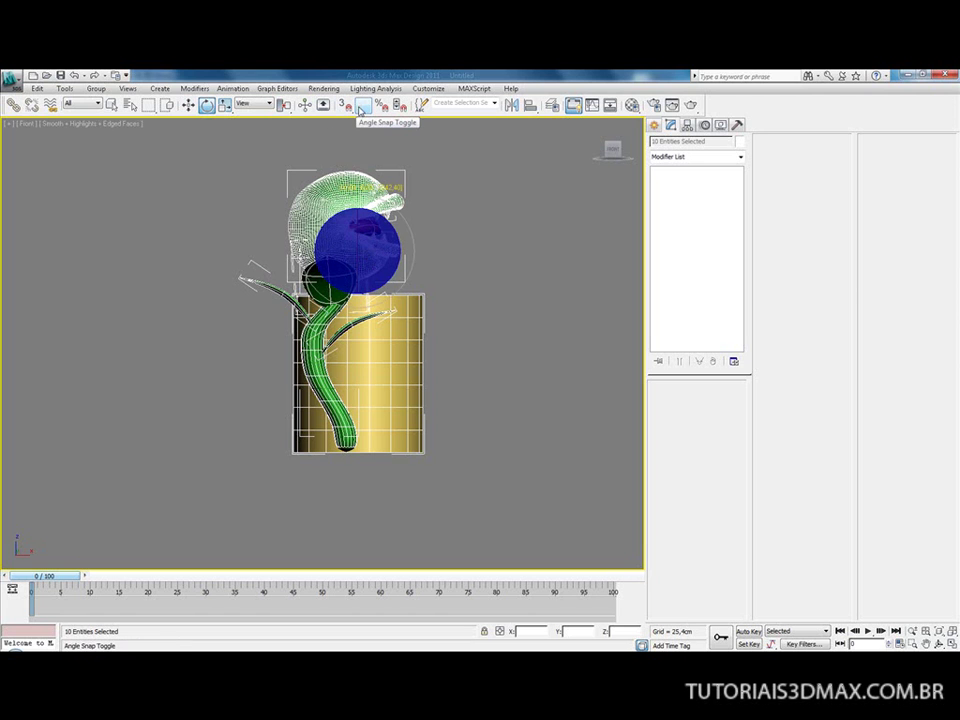
left_click(362, 106)
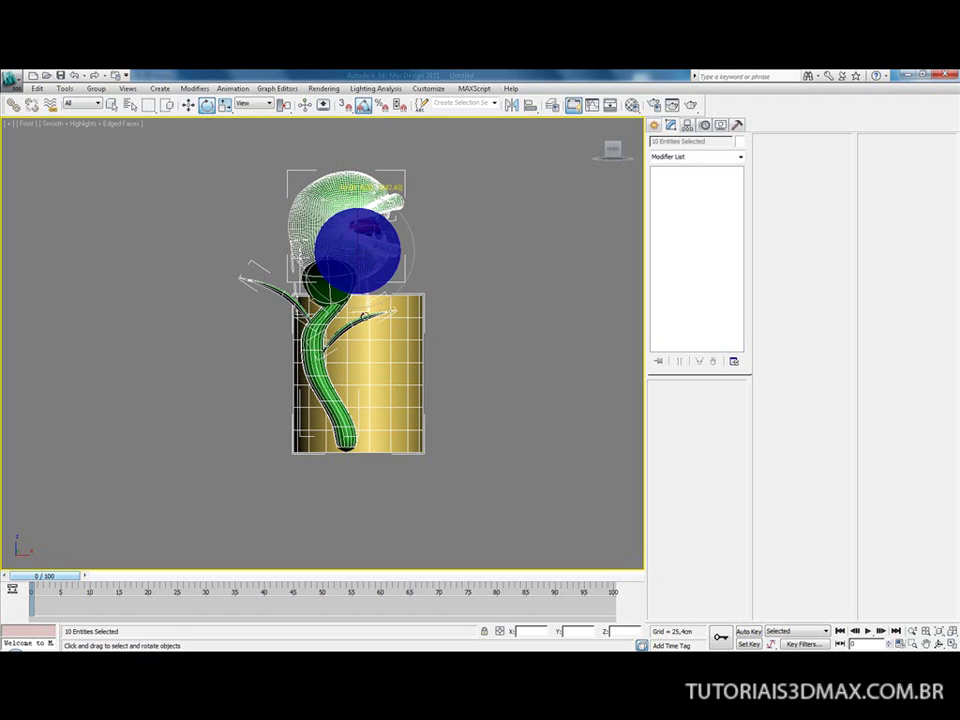
left_click_drag(375, 249, 324, 246)
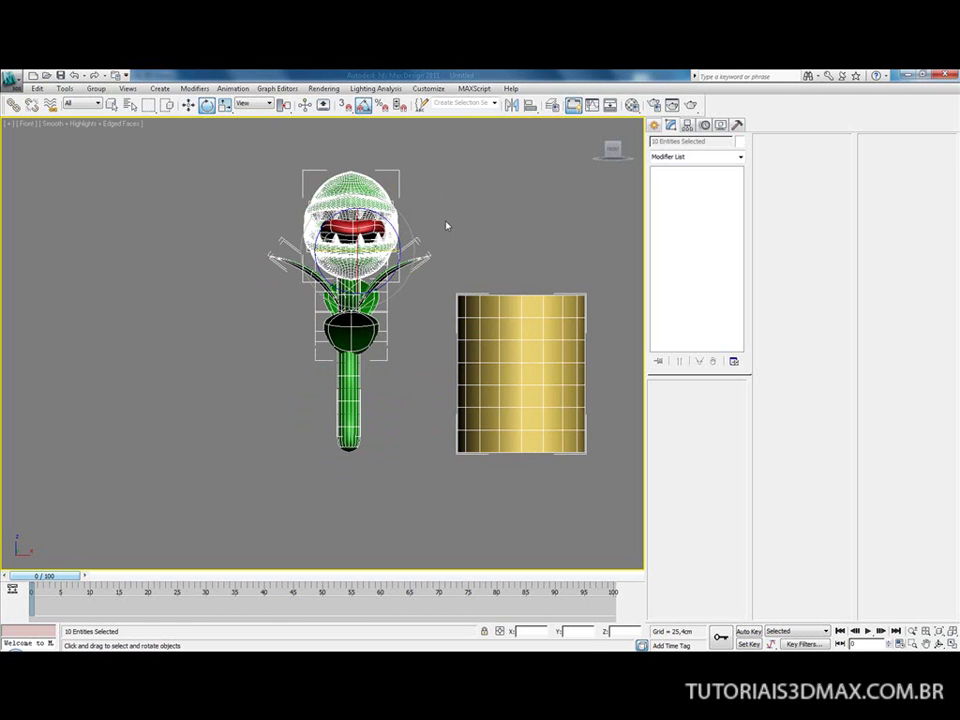
Step: Select the cylinder's lower five rows of polygons in the Front view in wireframe, leaving the upper band unselected
middle_click_drag(448, 213, 289, 311)
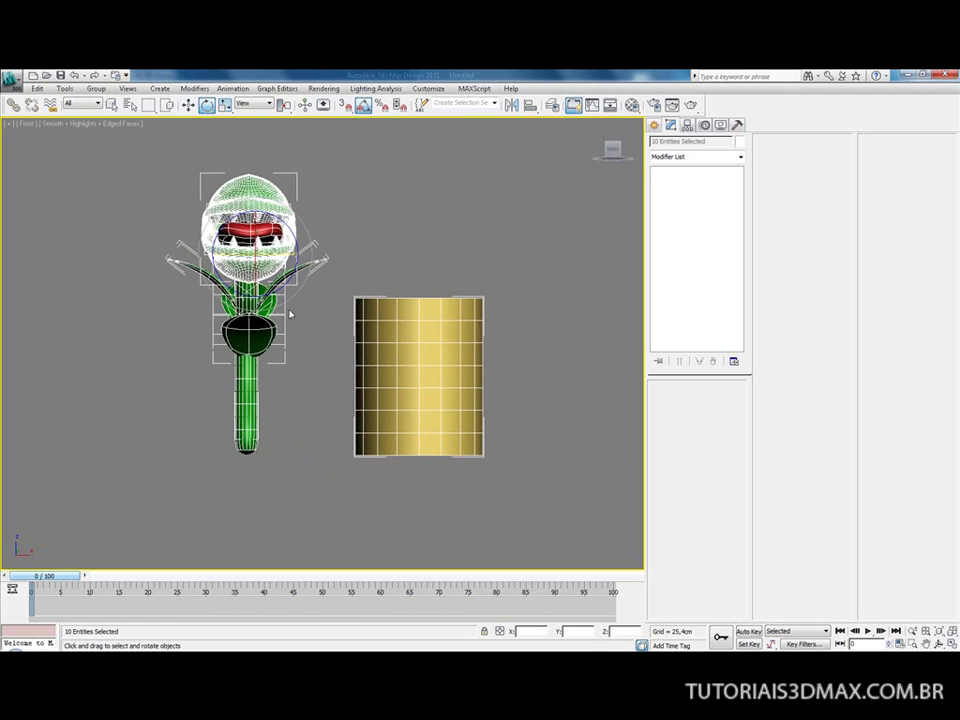
left_click(433, 332)
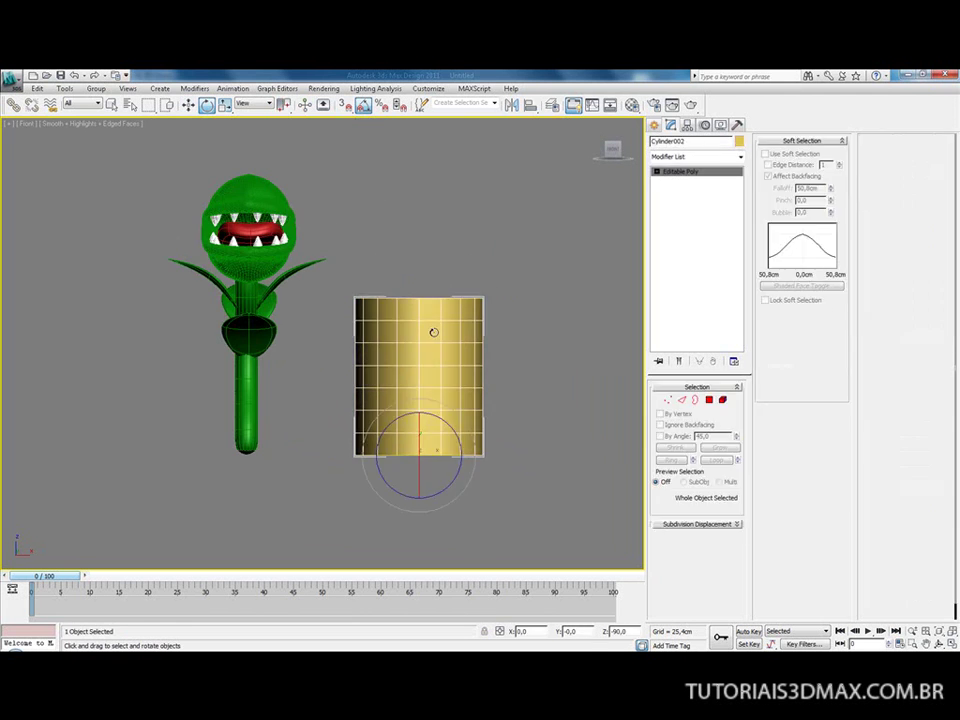
left_click(709, 400)
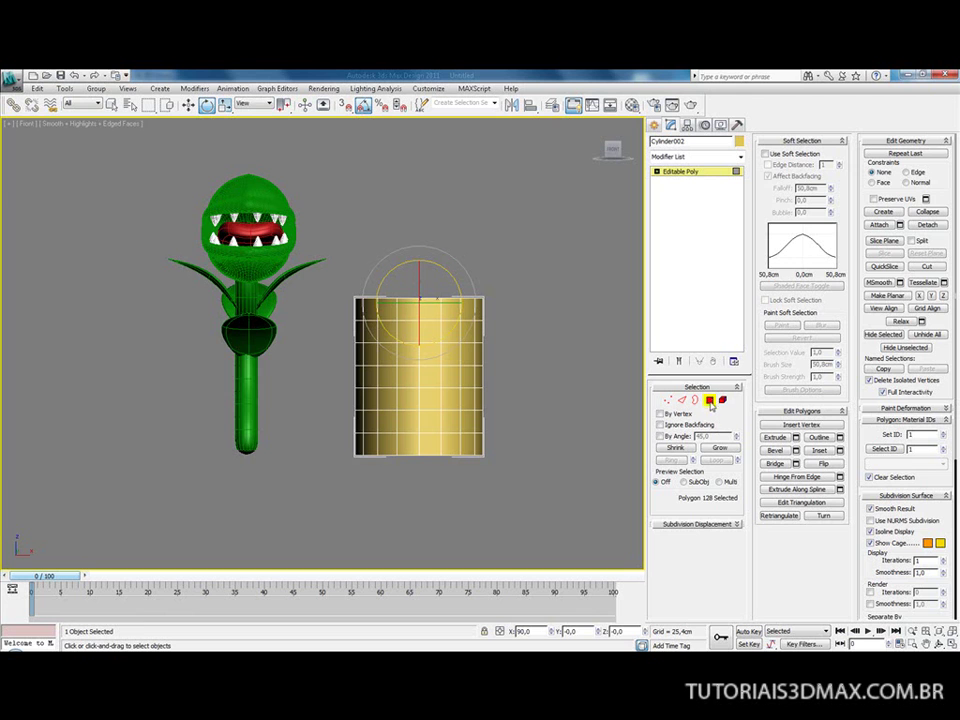
key("w")
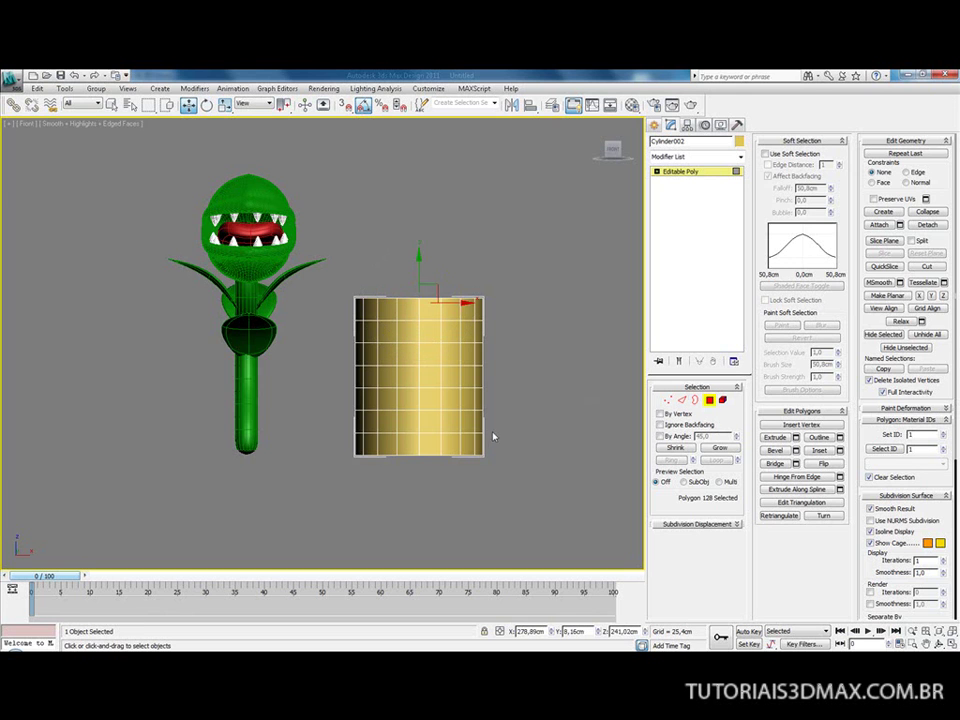
key("F3")
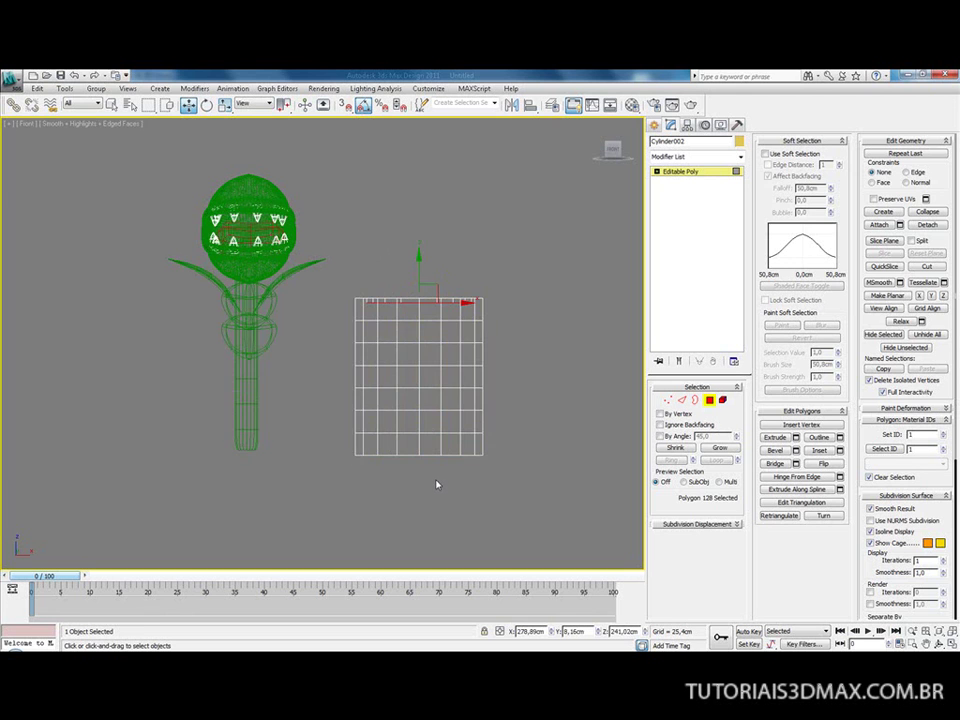
left_click_drag(519, 497, 338, 350)
left_click_drag(338, 350, 339, 353)
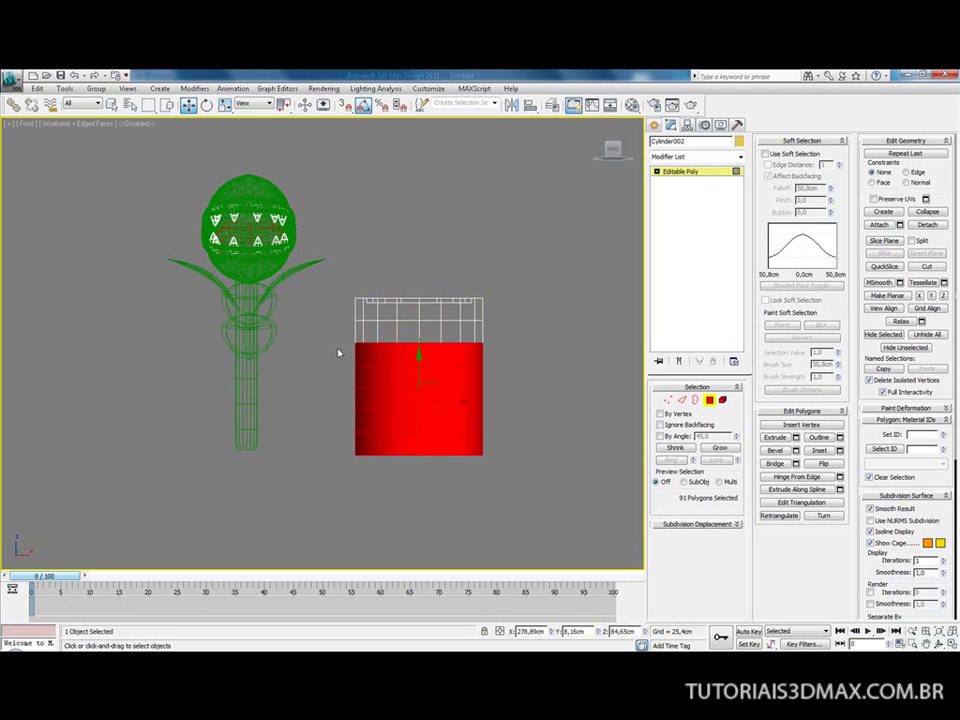
Step: Extrude the selected lower polygons inward by Local Normal with a height of -17,01 cm to narrow the pot's body
left_click(776, 438)
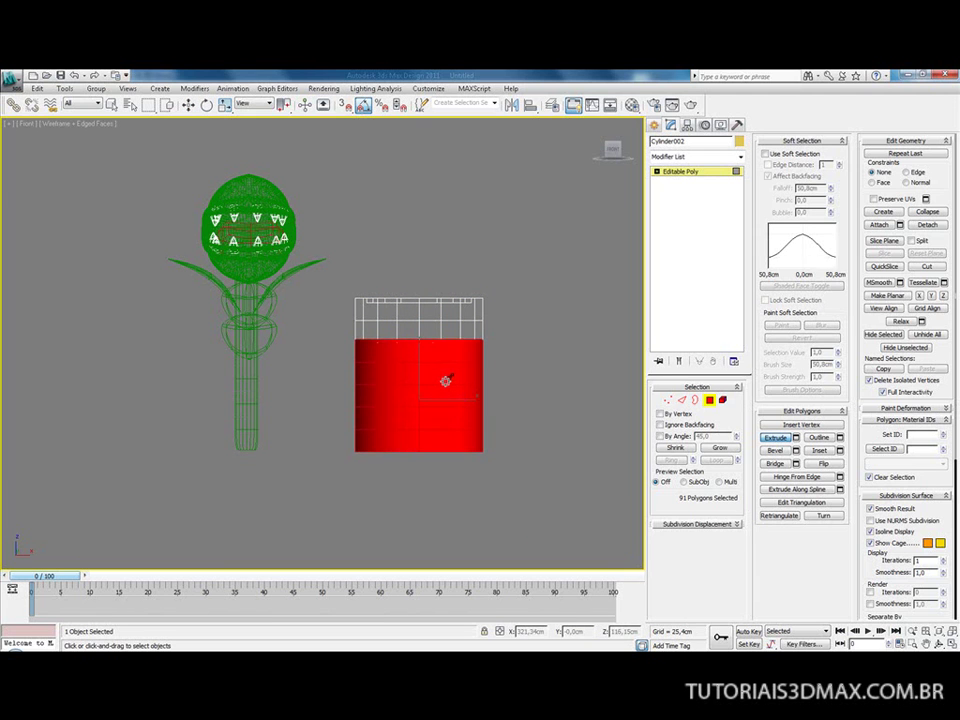
left_click_drag(446, 381, 444, 391)
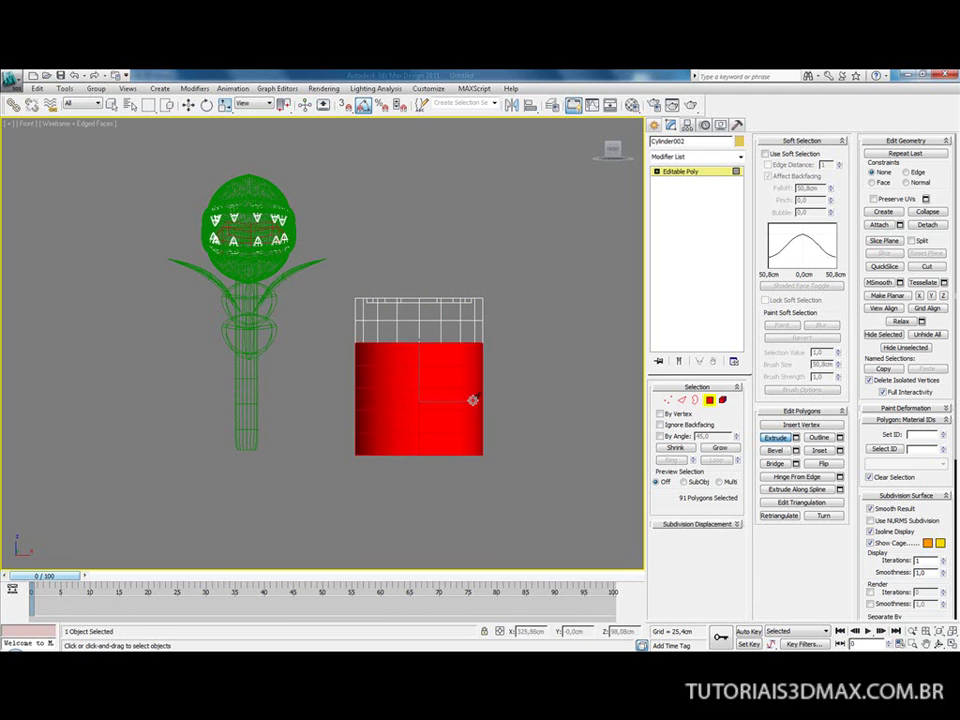
left_click(796, 438)
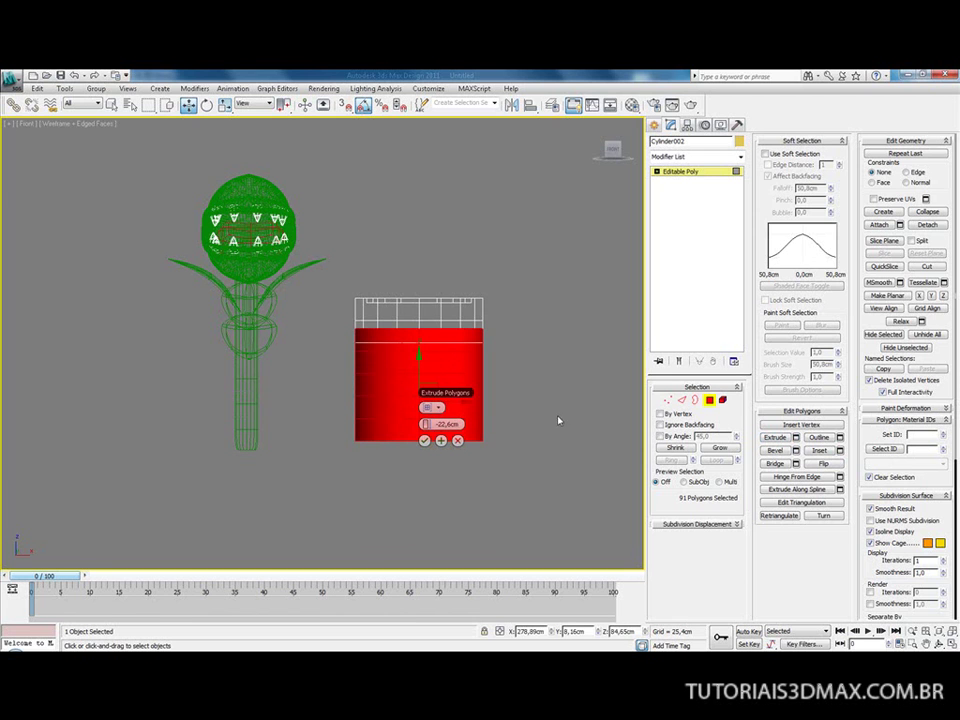
left_click(445, 408)
left_click(450, 427)
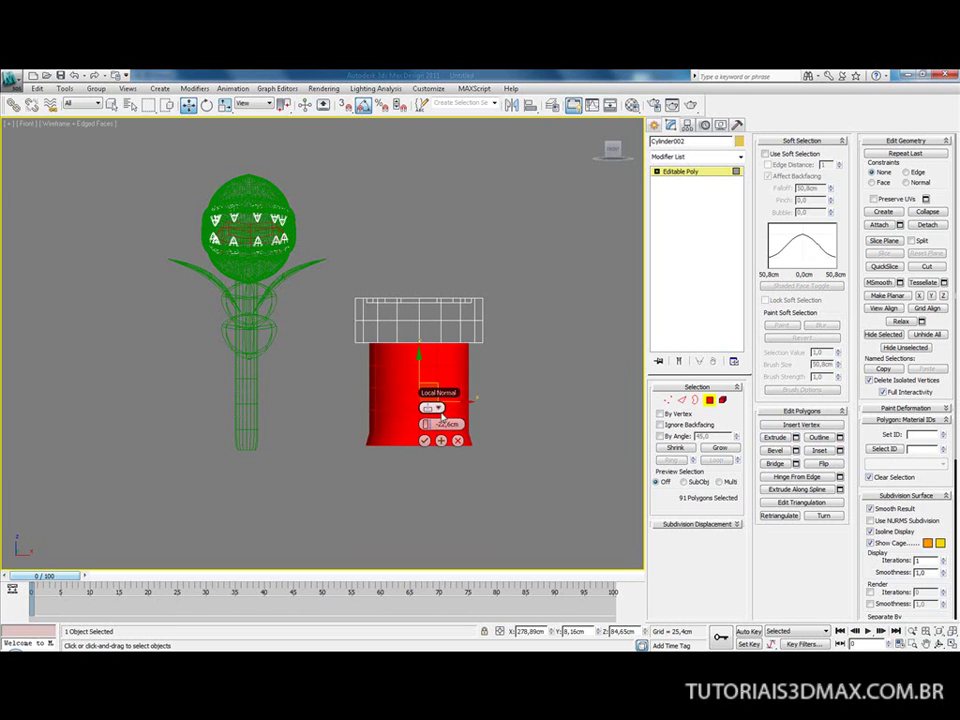
mouse_move(427, 424)
left_mouse_down()
mouse_move(427, 434)
mouse_move(421, 424)
left_mouse_up()
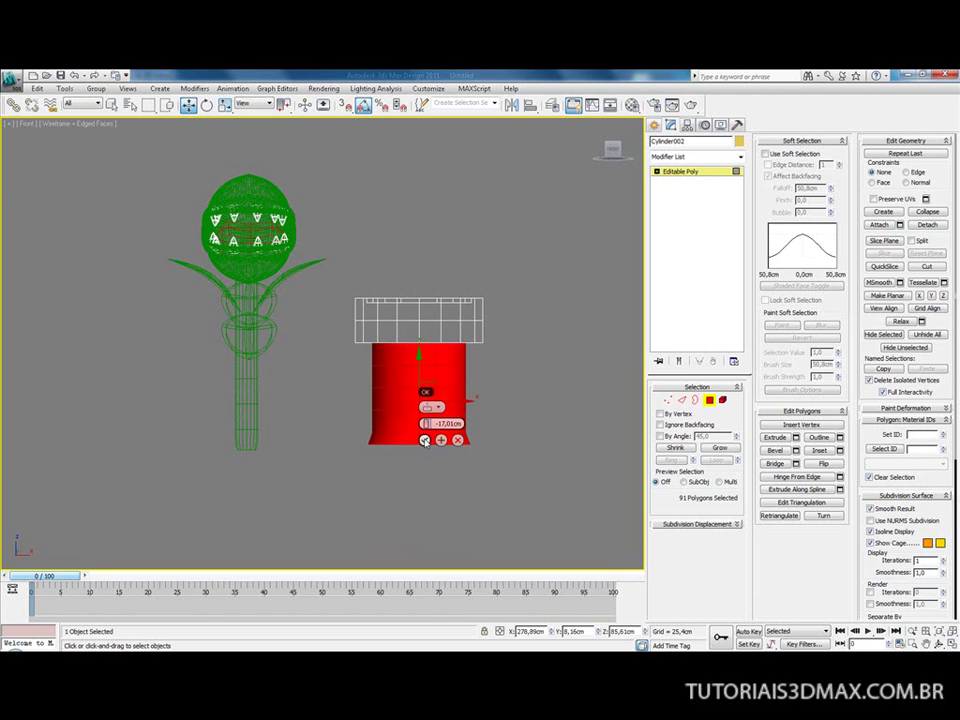
left_click(424, 440)
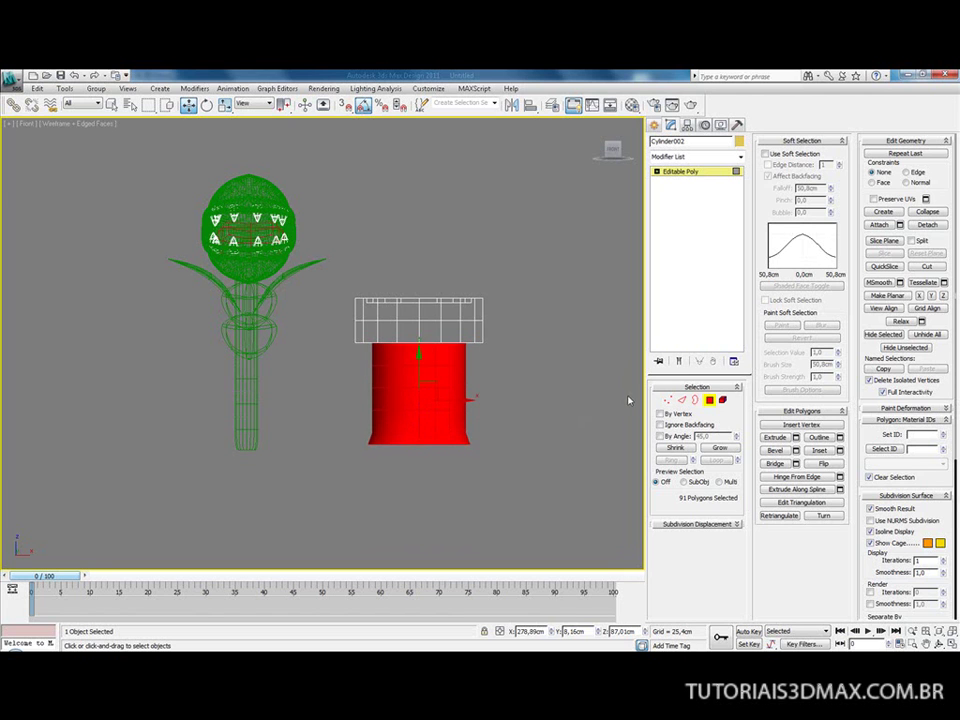
Step: Scale the bottom ring of vertices inward to reduce the flare at the pot's base, and restore the shaded display
left_click_drag(527, 504, 337, 444)
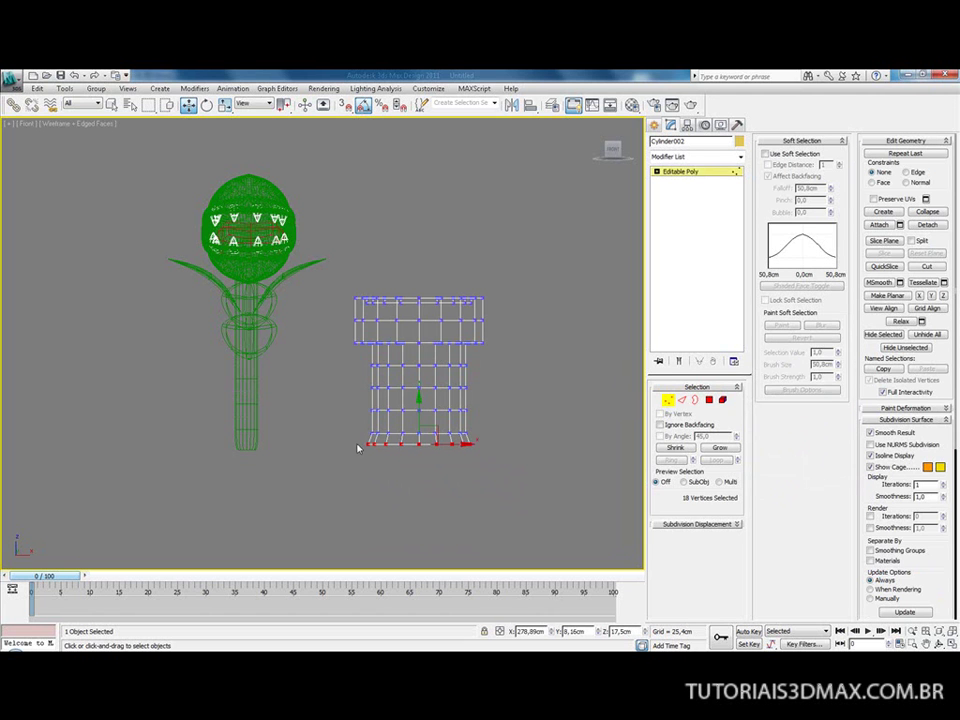
key("r")
left_click_drag(421, 441, 419, 446)
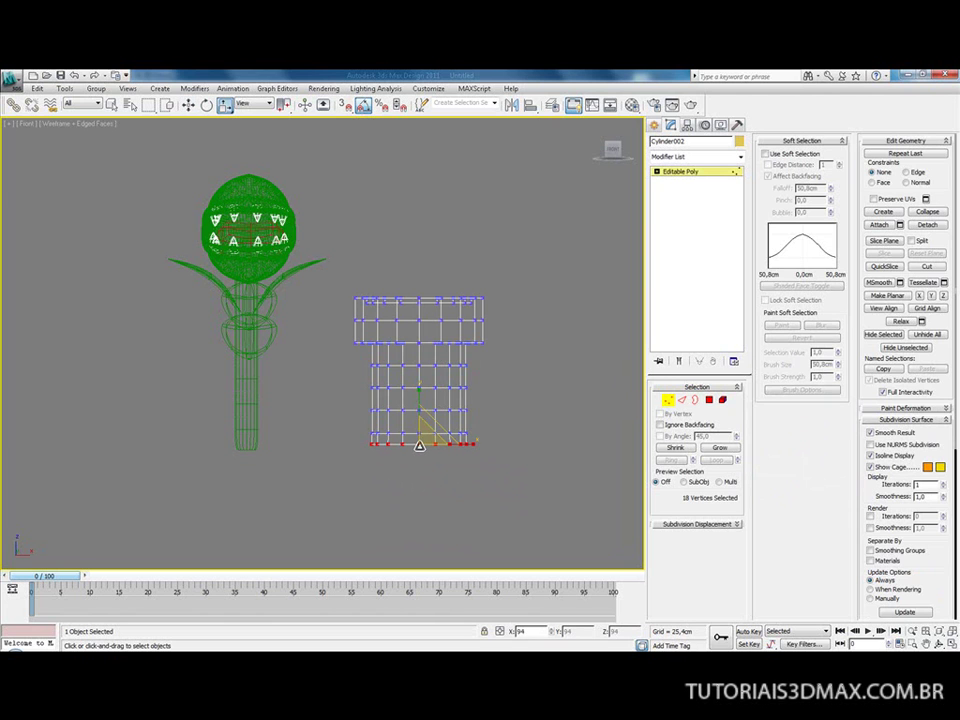
left_click_drag(420, 446, 422, 443)
key("F3")
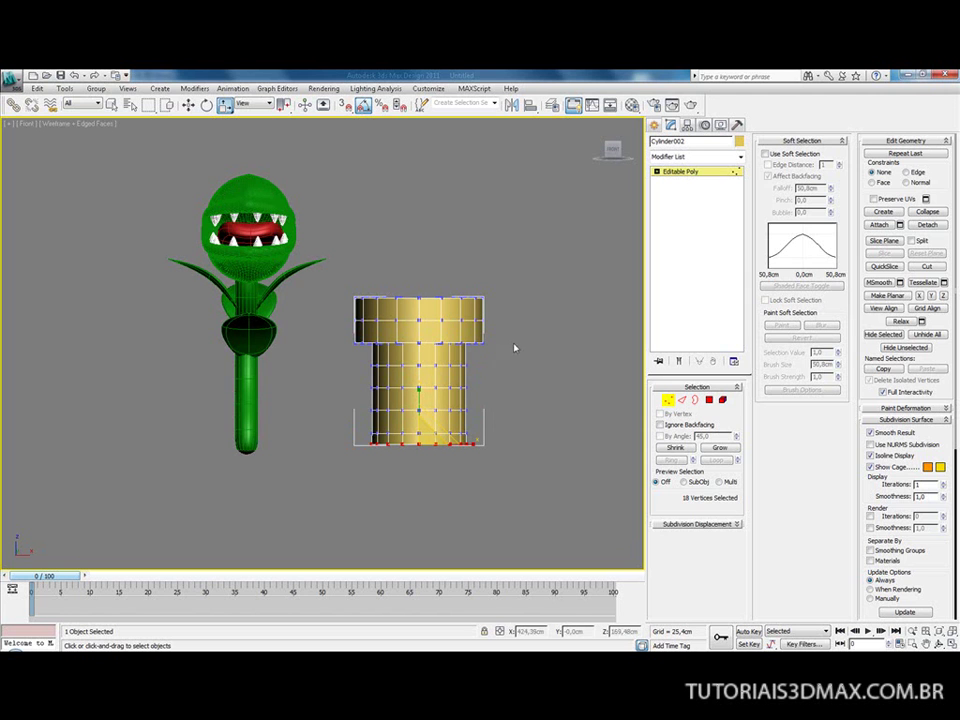
Step: In the Perspective view with edged faces hidden, select the recessed polygon inside the pot's top rim
middle_click_drag(470, 301, 438, 272)
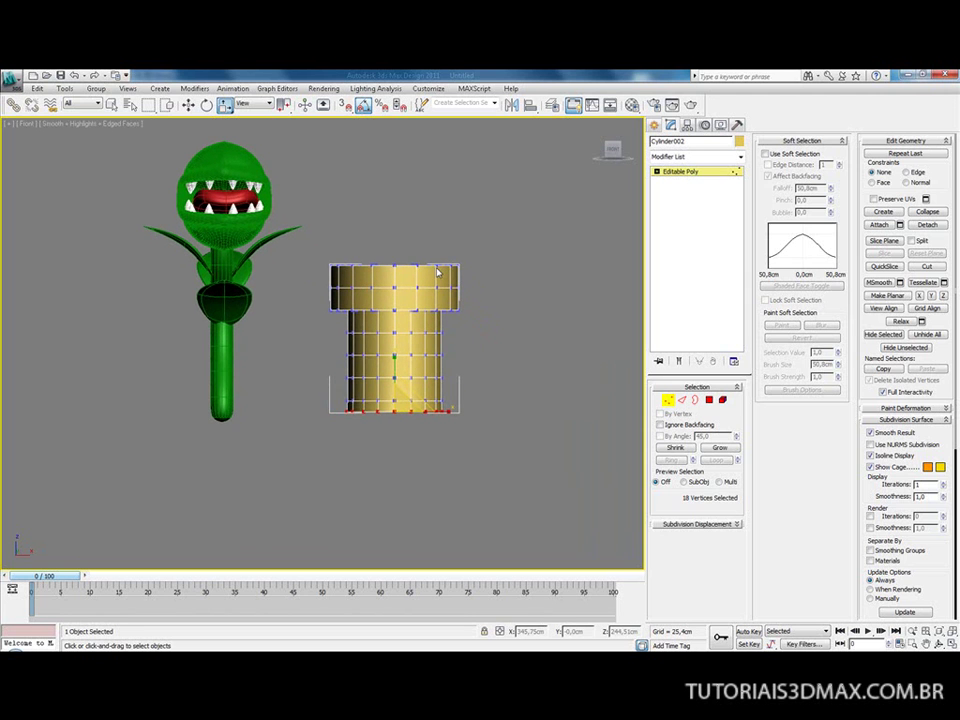
key("p")
key("F4")
middle_click_drag(444, 290, 387, 325, "alt")
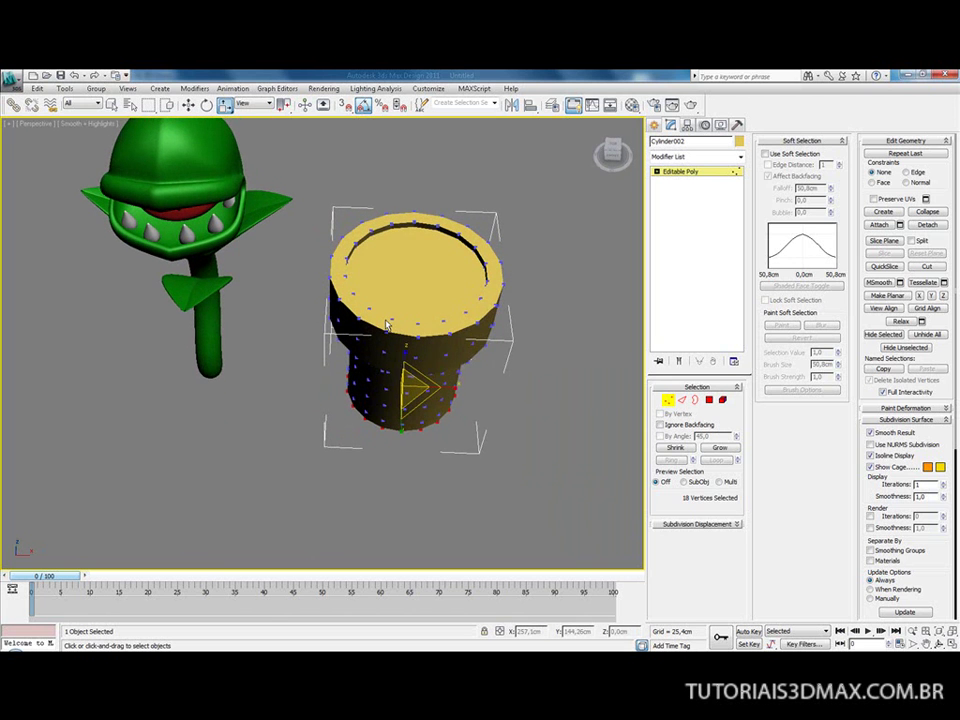
left_click(708, 399)
key("4")
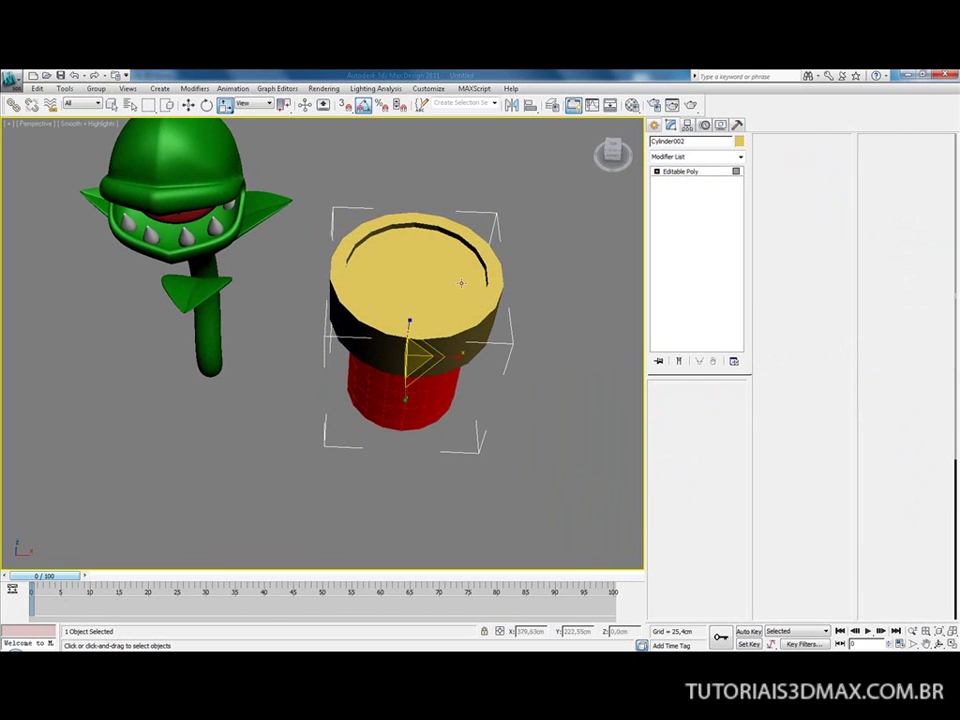
left_click(425, 284)
middle_click_drag(425, 284, 437, 264, "alt")
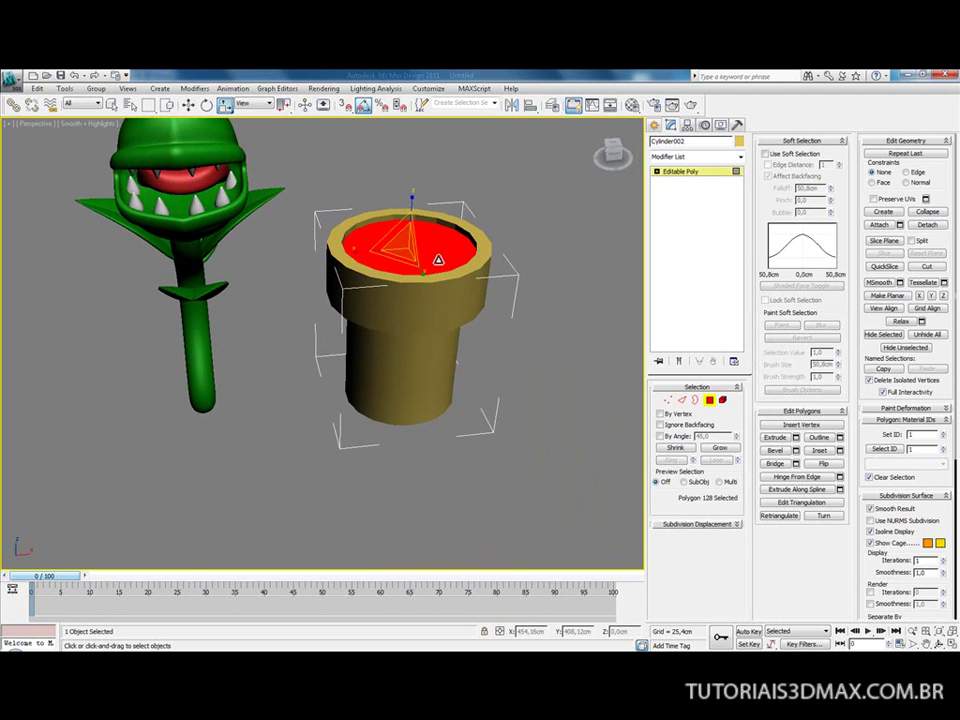
Step: In wireframe, extrude the recessed polygon down into the pot to the lower part of the wide upper band
key("F3")
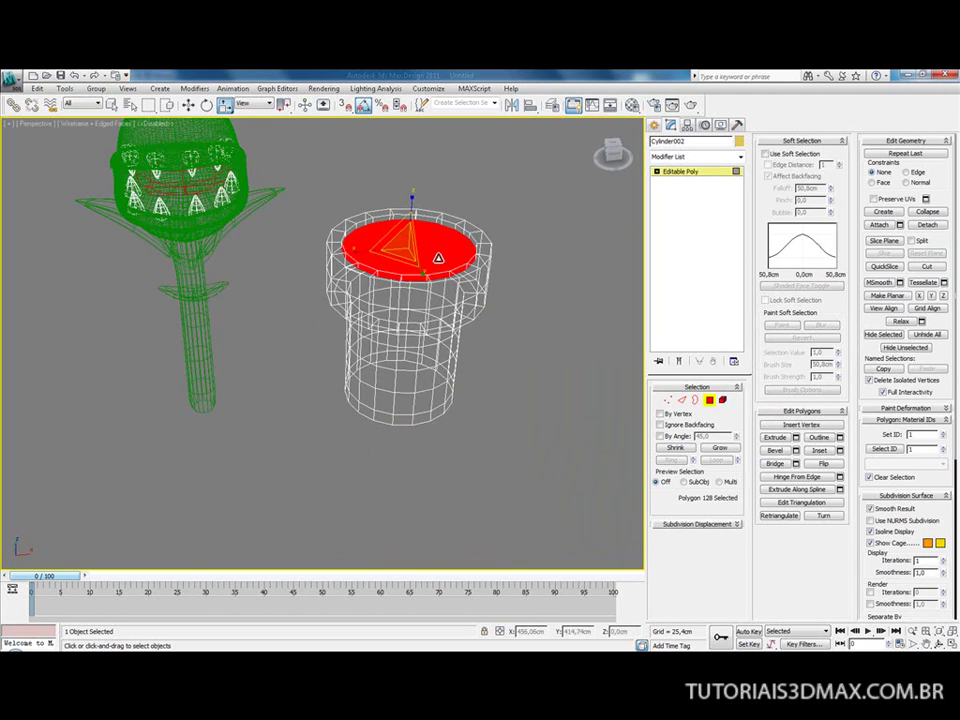
mouse_move(437, 256)
middle_mouse_down("alt")
mouse_move(435, 227)
mouse_move(437, 235)
middle_mouse_up("alt")
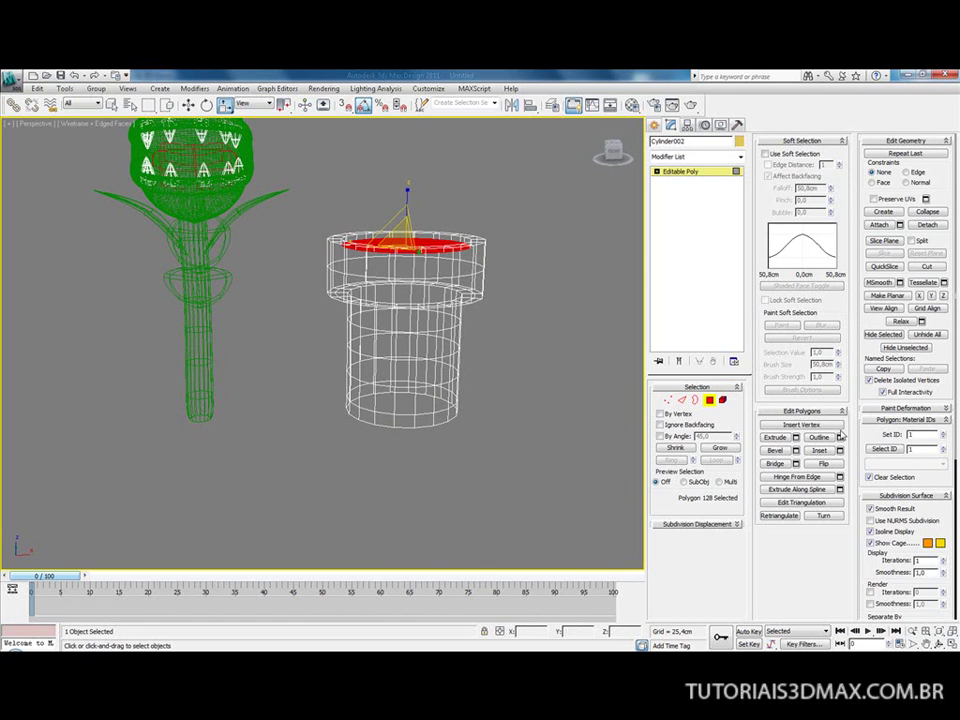
left_click(775, 437)
middle_click_drag(443, 328, 411, 265, "alt")
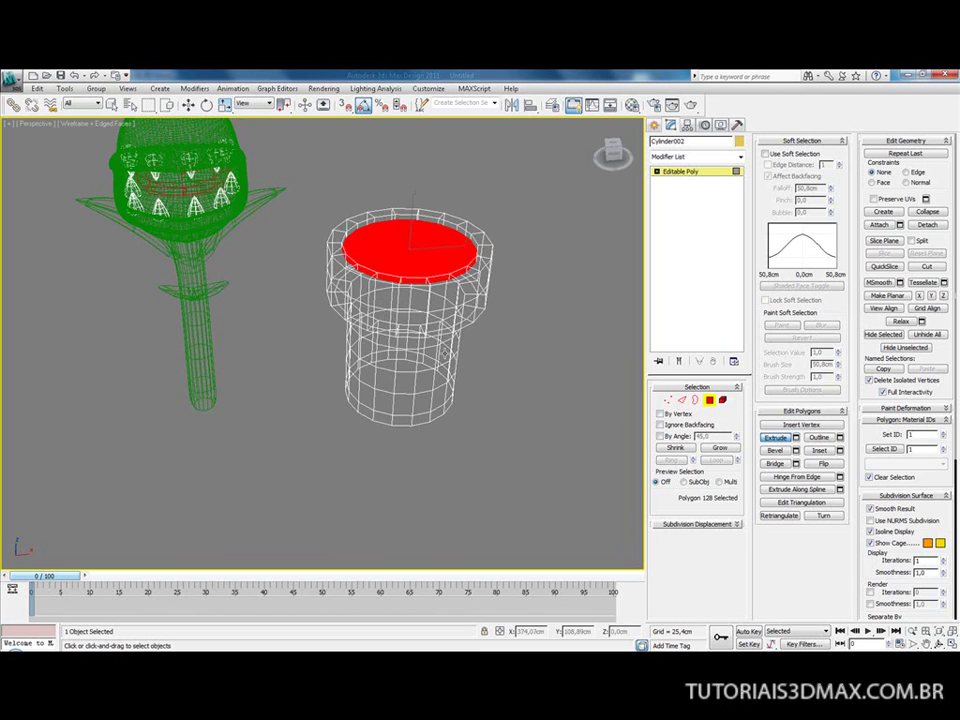
left_click_drag(412, 260, 428, 330)
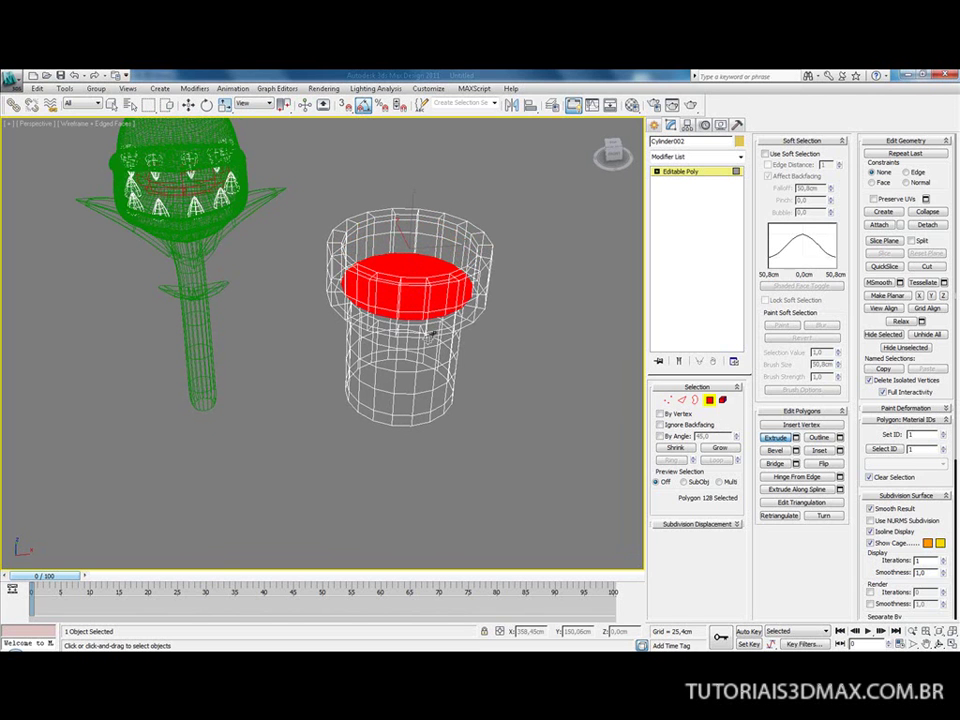
middle_click_drag(426, 329, 401, 248, "alt")
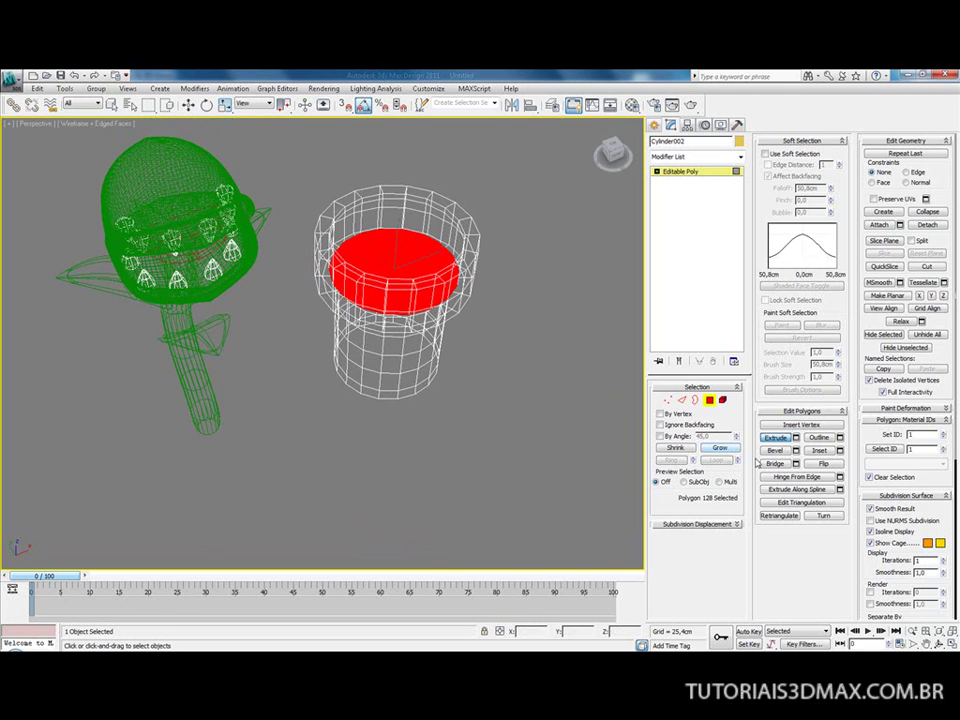
Step: Inset the pot's inner floor polygon until it fits inside the narrower lower body
left_click(819, 452)
middle_click_drag(408, 303, 419, 251, "alt")
middle_click_drag(300, 240, 368, 246, "alt")
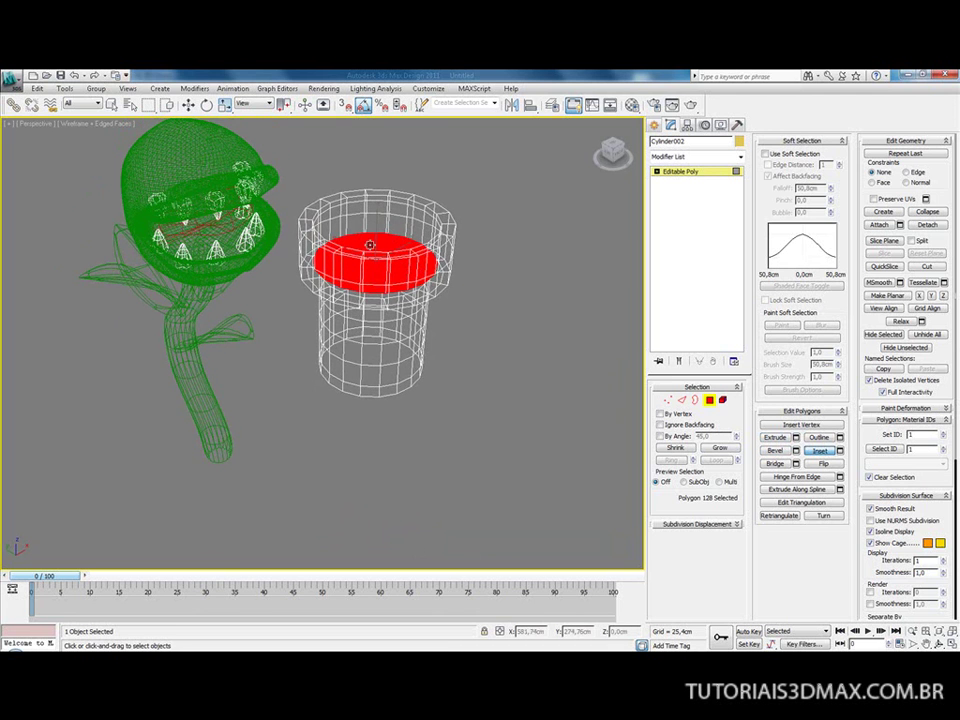
left_click_drag(367, 244, 379, 258)
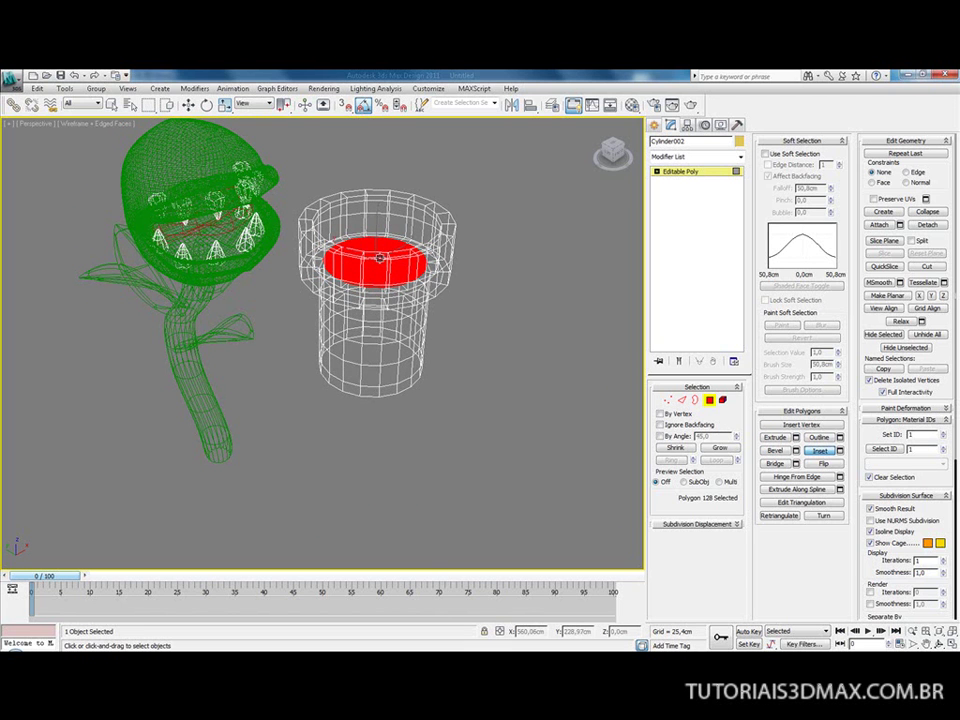
middle_click_drag(380, 258, 362, 246, "alt")
left_click_drag(358, 238, 362, 243)
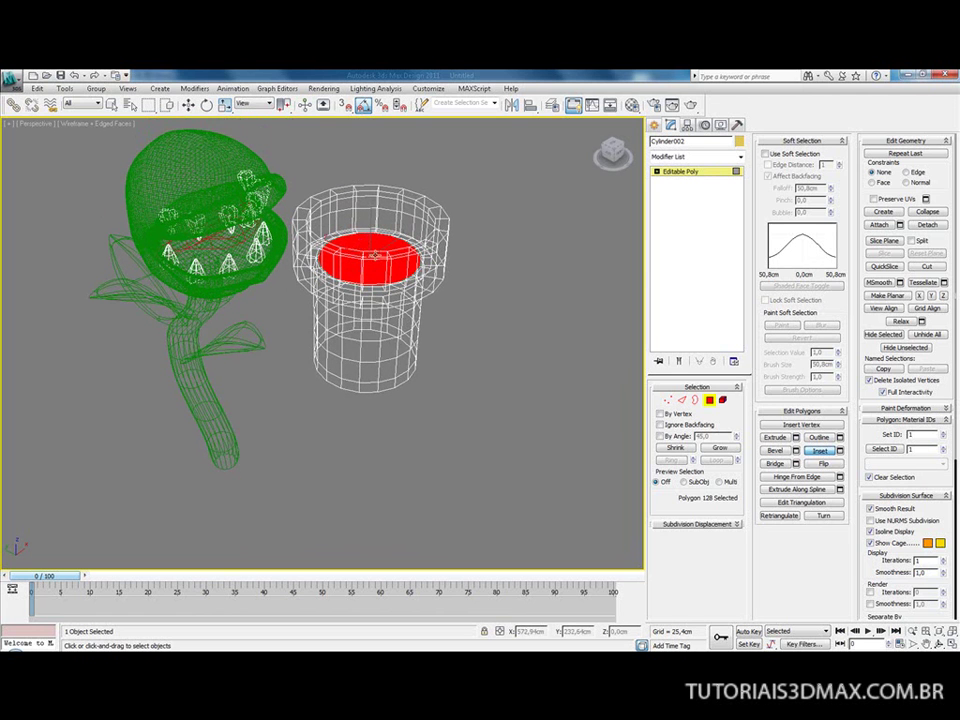
Step: Extrude the inset floor polygon down through the pot's body until it extends past the base
left_click(773, 437)
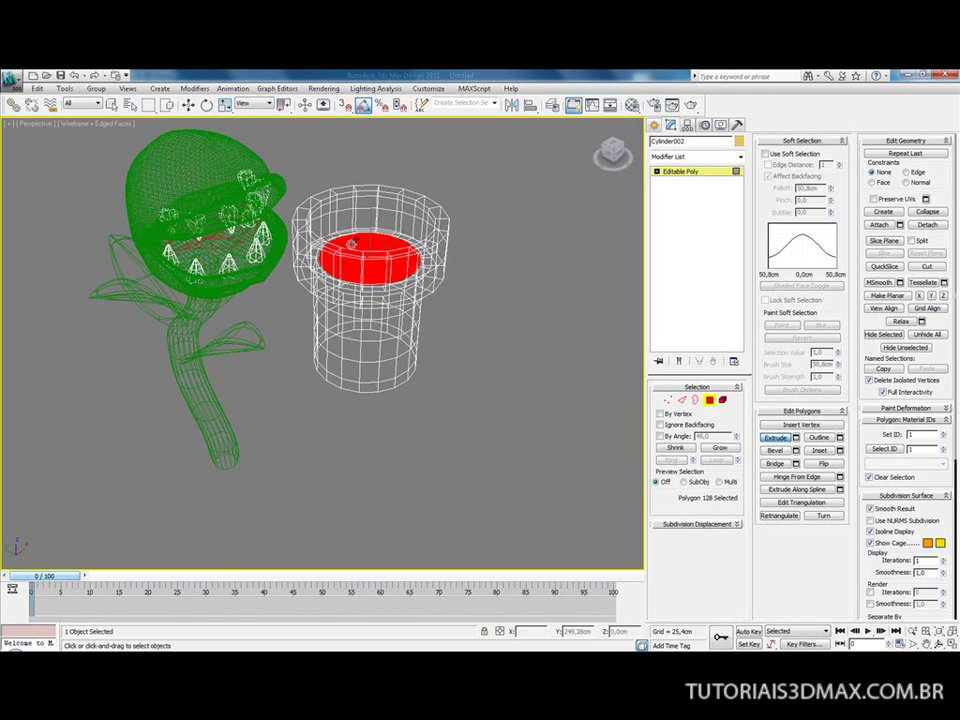
left_click_drag(355, 241, 349, 268)
middle_click_drag(356, 259, 357, 276, "alt")
left_click_drag(359, 253, 382, 476)
mouse_move(371, 330)
middle_mouse_down("alt")
mouse_move(377, 269)
mouse_move(370, 343)
middle_mouse_up("alt")
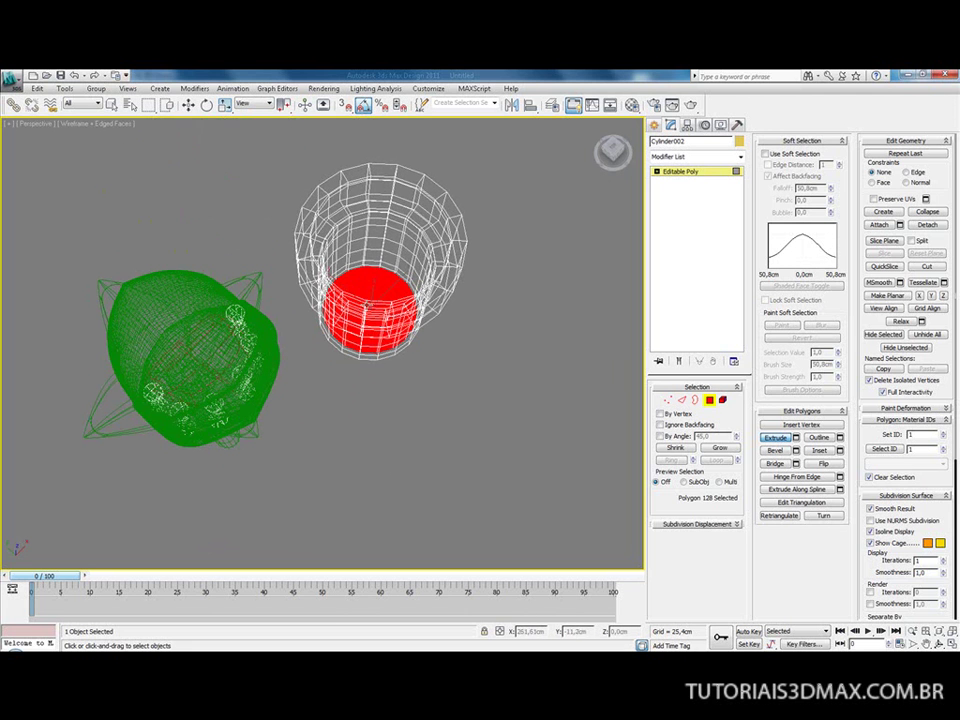
left_click_drag(363, 281, 380, 401)
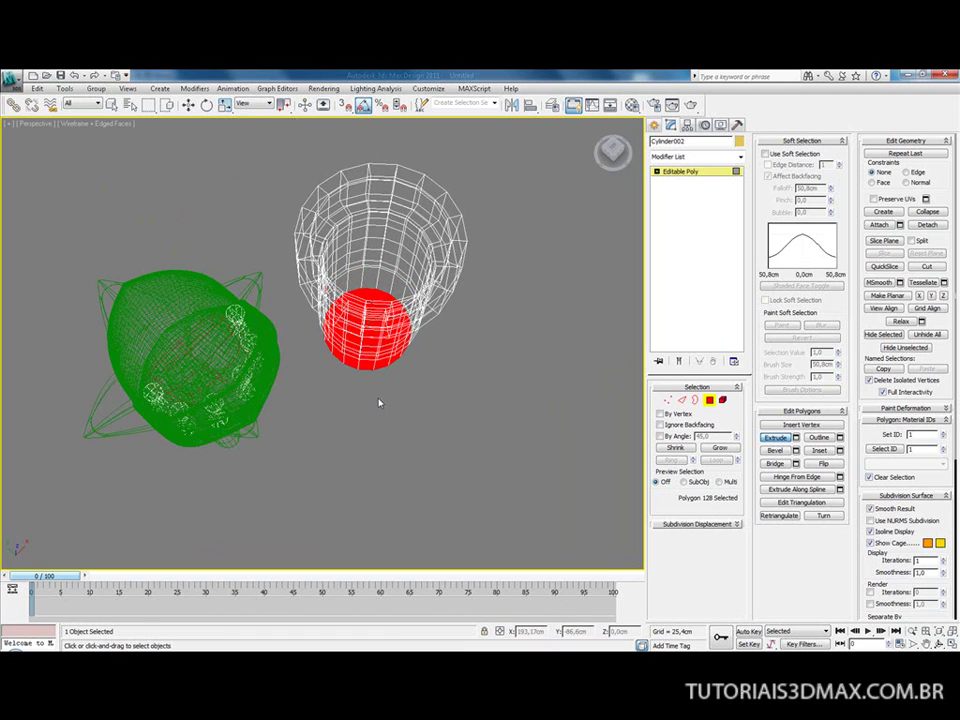
Step: Return to shaded display and delete the pot's outer base polygon from below
key("F3")
mouse_move(379, 403)
middle_mouse_down("alt")
mouse_move(380, 209)
mouse_move(394, 212)
middle_mouse_up("alt")
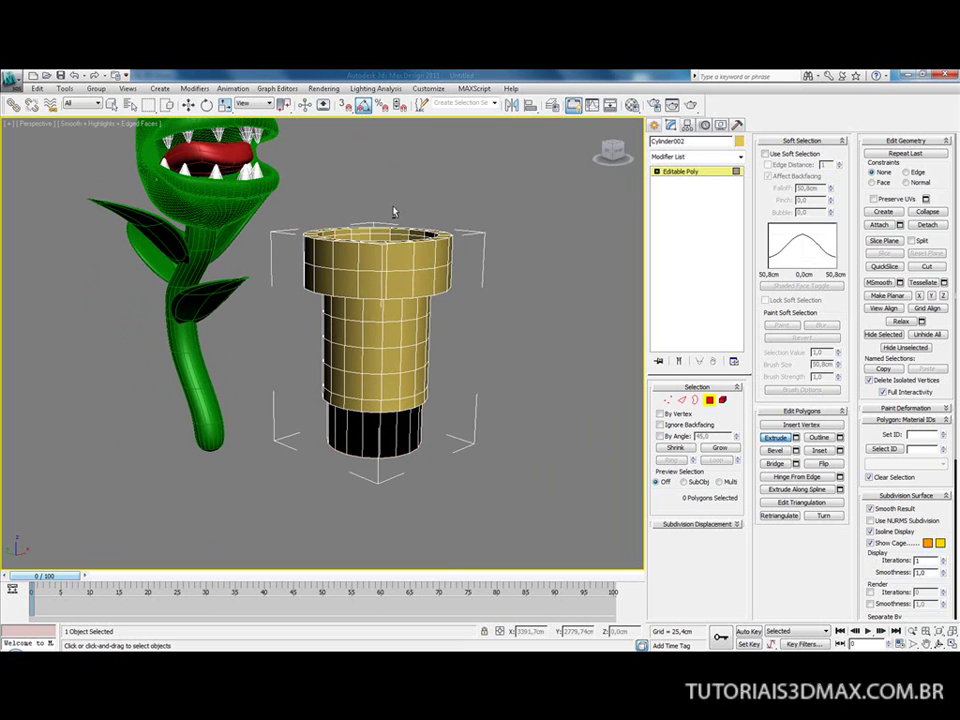
left_click(461, 448)
middle_click_drag(461, 448, 407, 336, "alt")
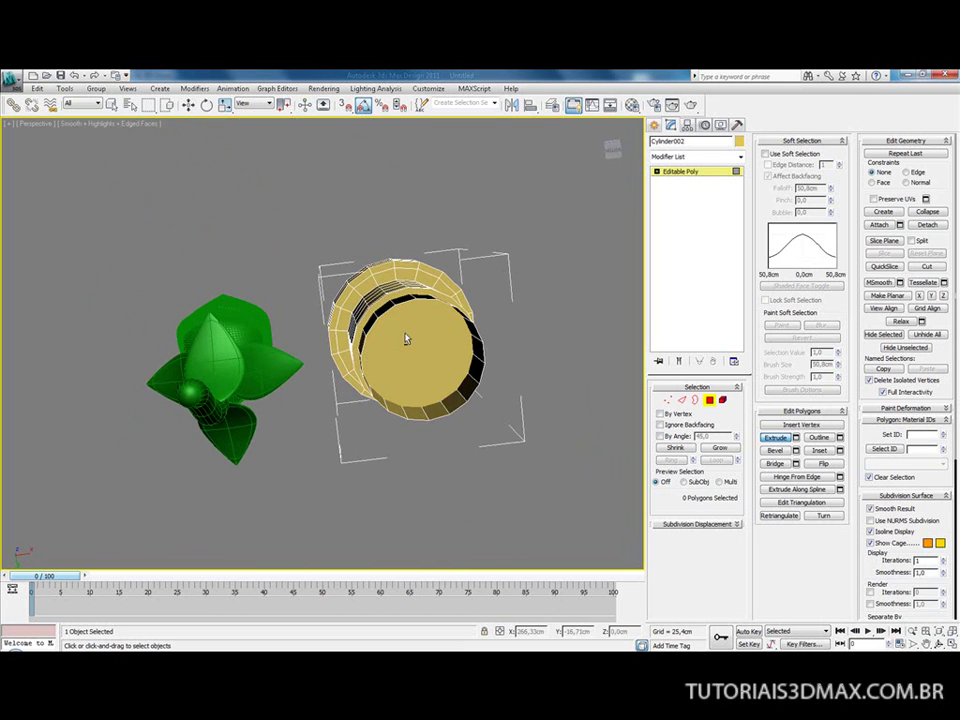
left_click(423, 348)
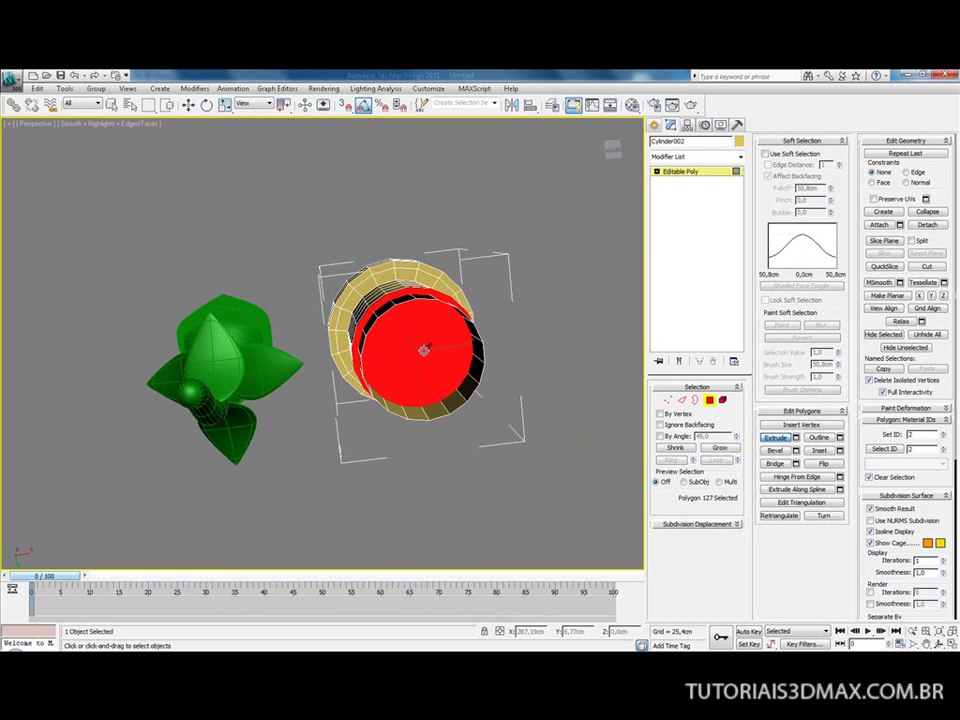
key("Delete")
Step: Move the lowest ring of inner-wall vertices up to the level of the pot's outer base
middle_click_drag(426, 356, 420, 480, "alt")
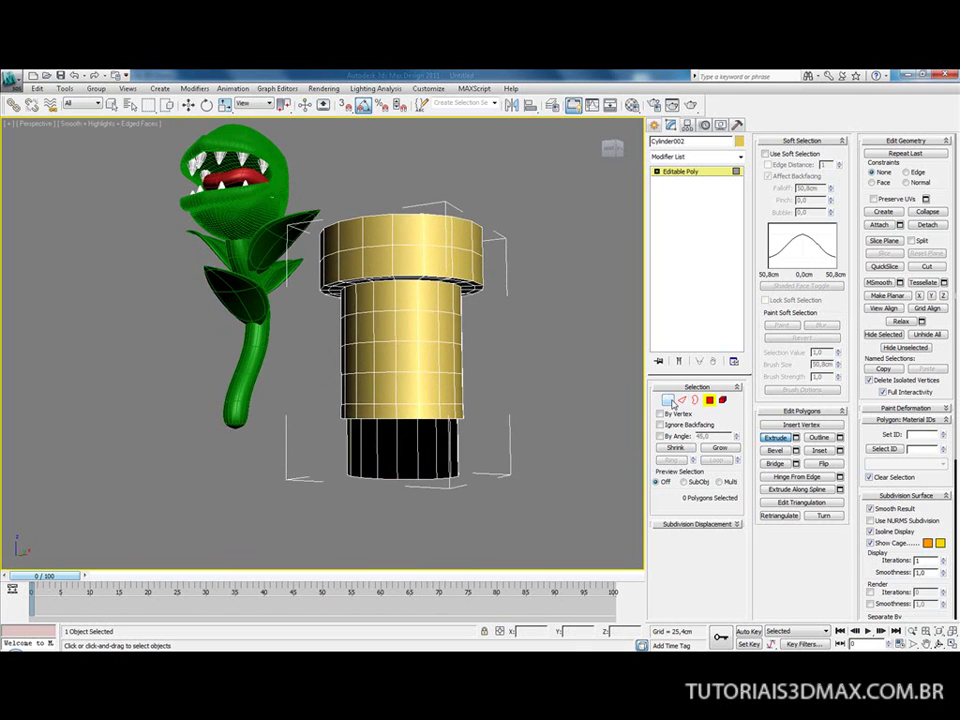
key("1")
left_click_drag(508, 528, 320, 470)
key("w")
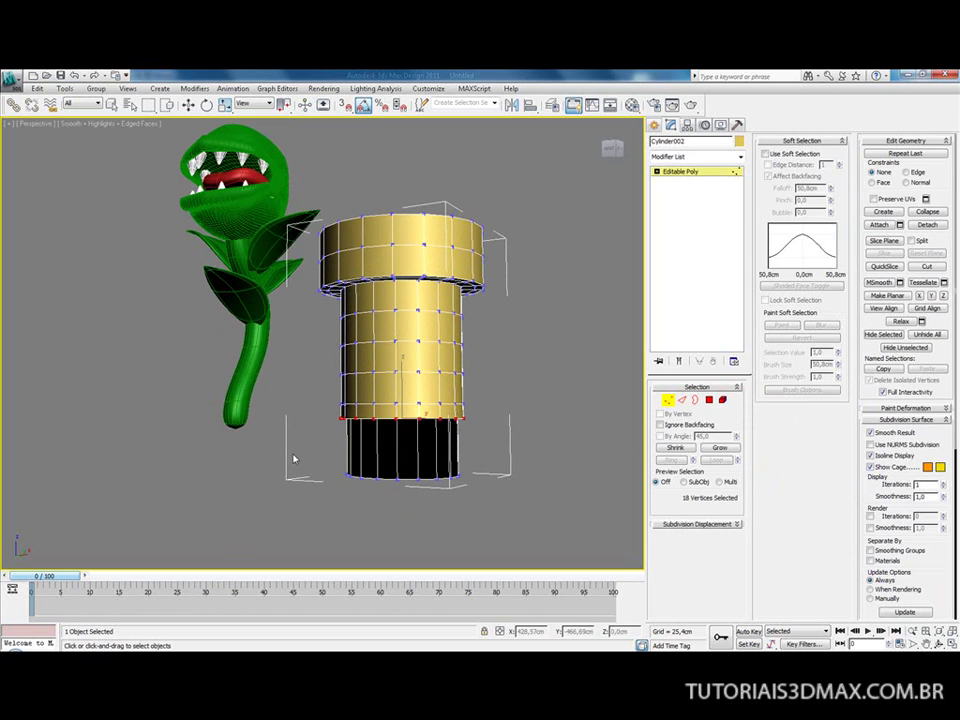
left_click_drag(402, 437, 403, 380)
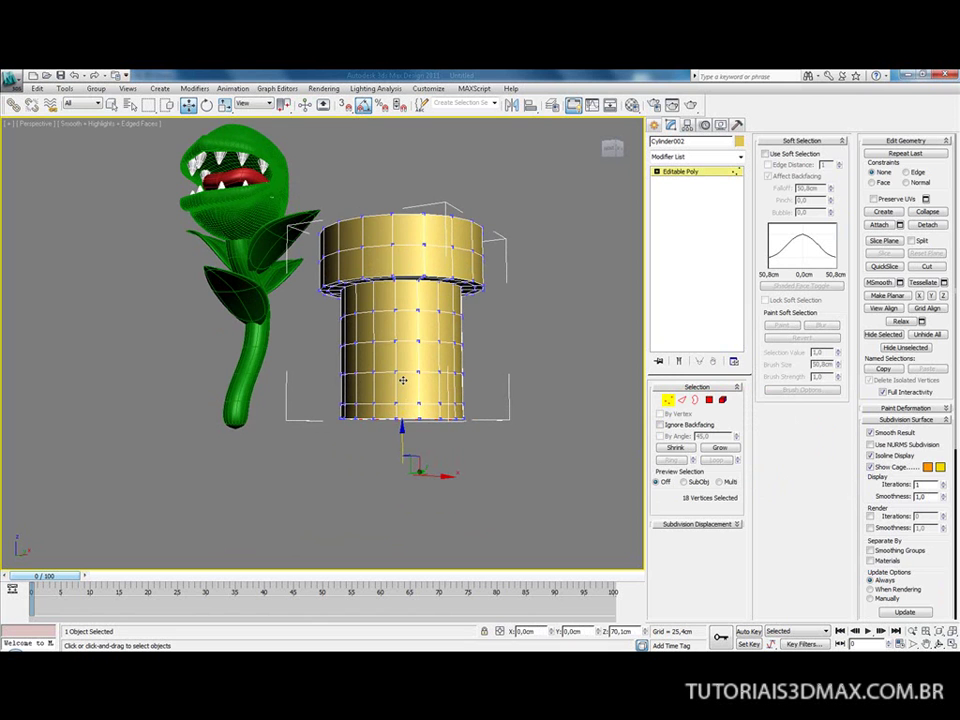
middle_click_drag(403, 380, 387, 485, "alt")
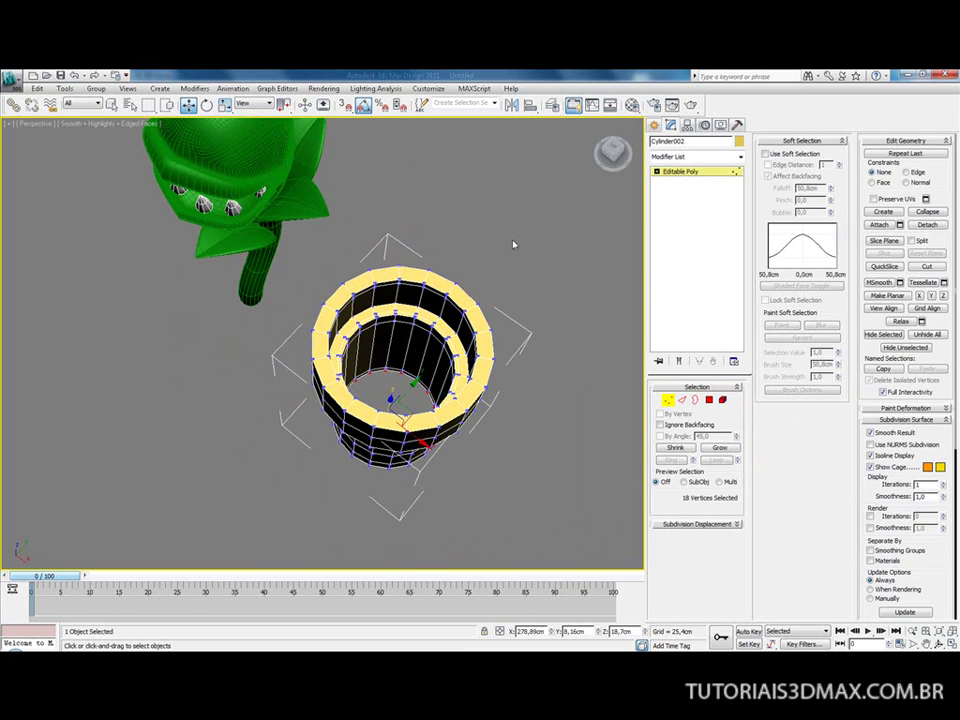
Step: Hide the edged faces, leave vertex editing and set the pot's object color to dark green
key("F4")
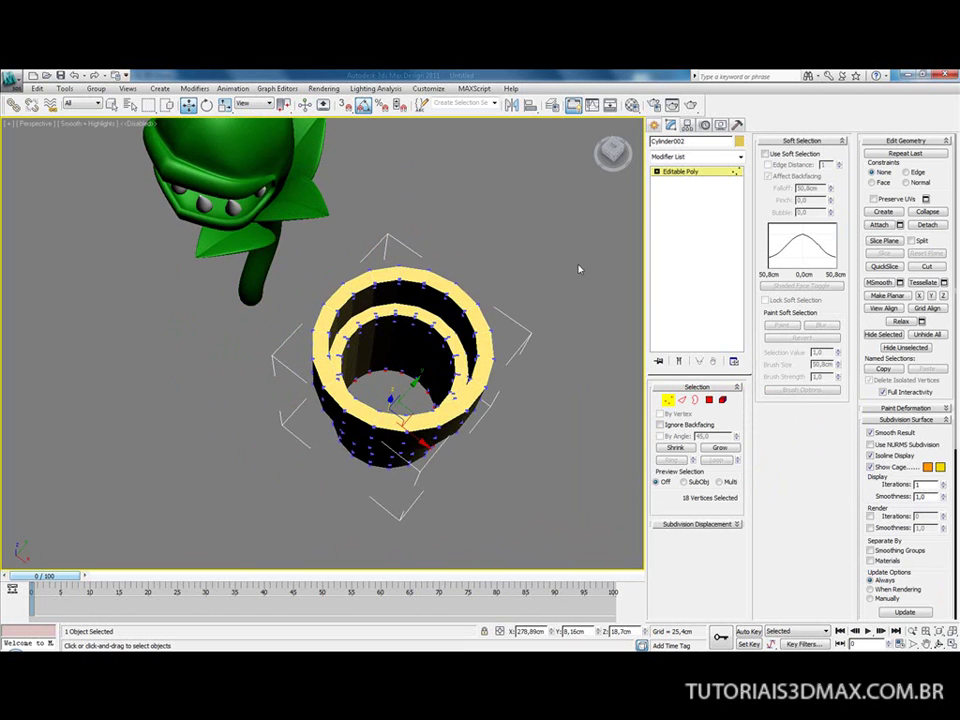
left_click(669, 400)
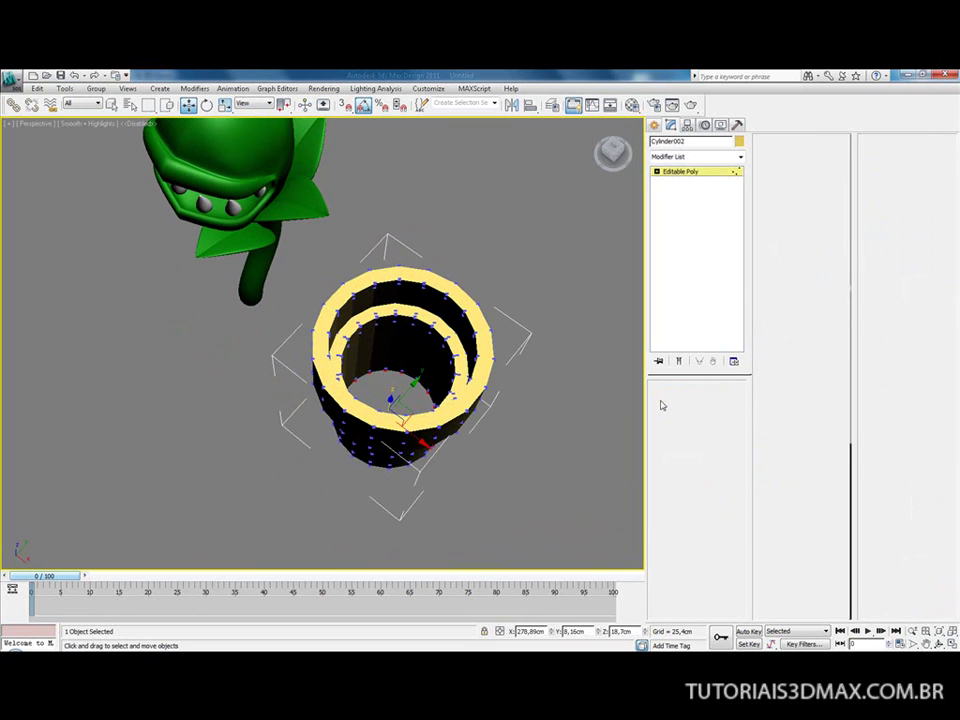
middle_click_drag(478, 379, 489, 400, "alt")
left_click(739, 142)
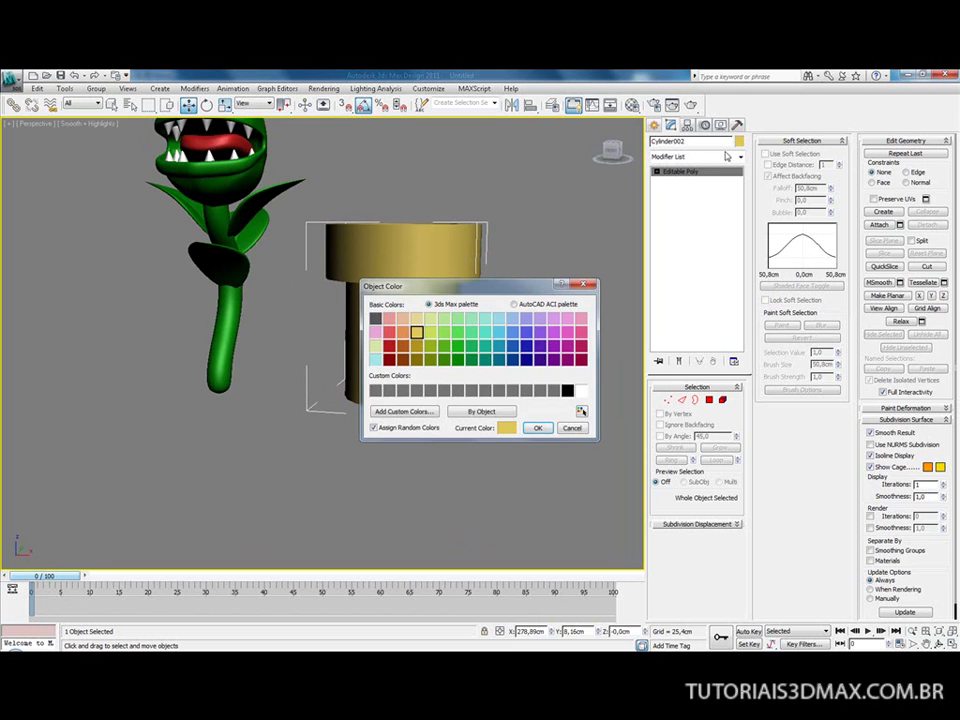
left_click(445, 362)
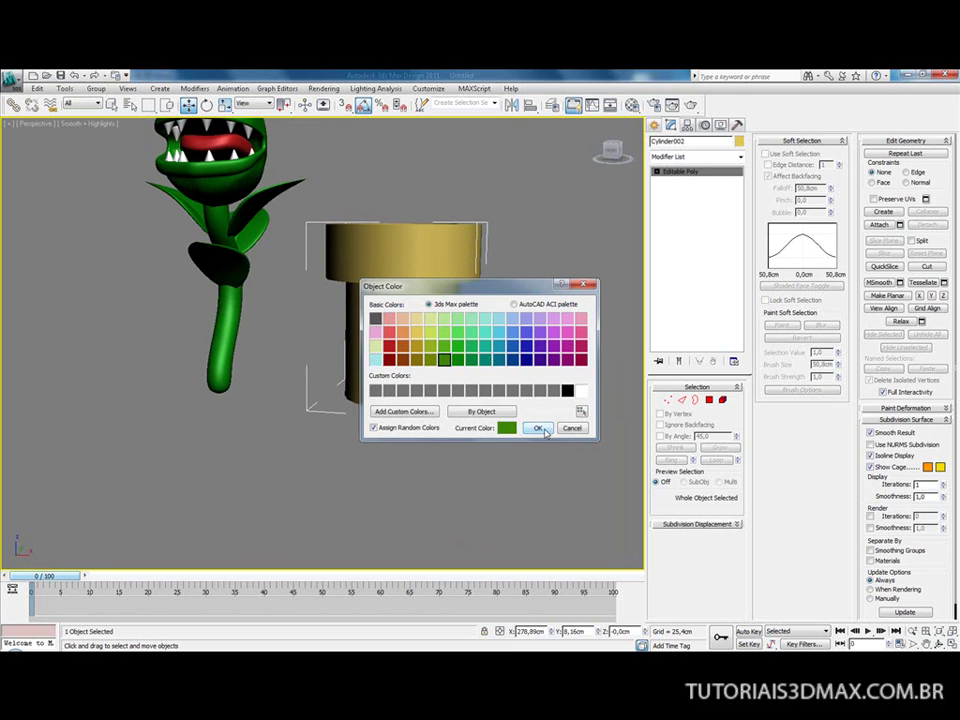
left_click(537, 428)
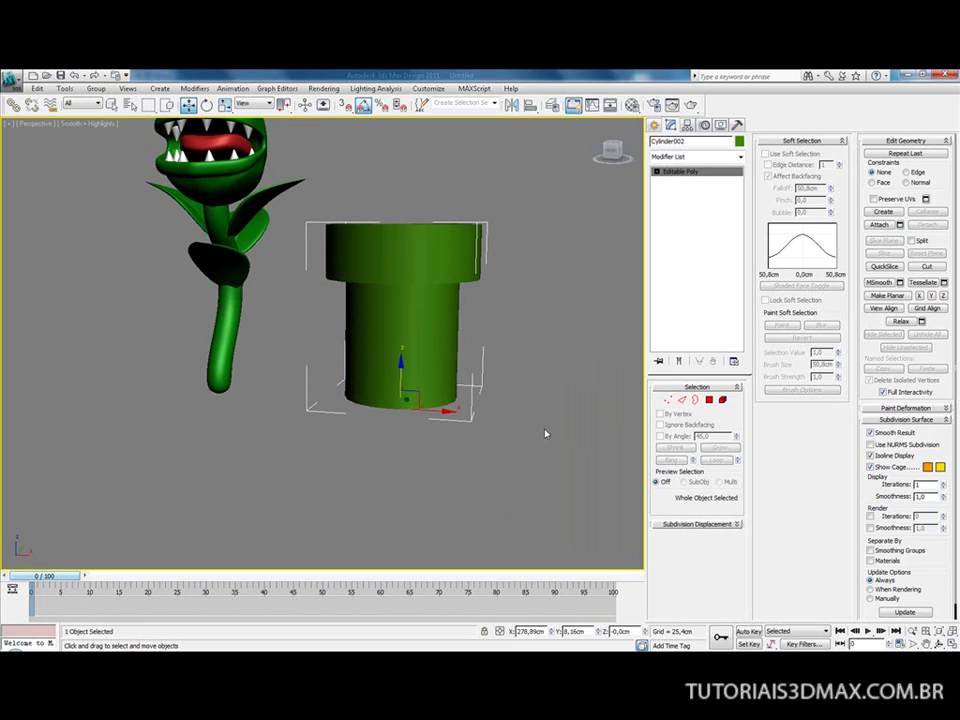
Step: Enable NURMS subdivision on the pot with 3 display iterations
left_click(889, 447)
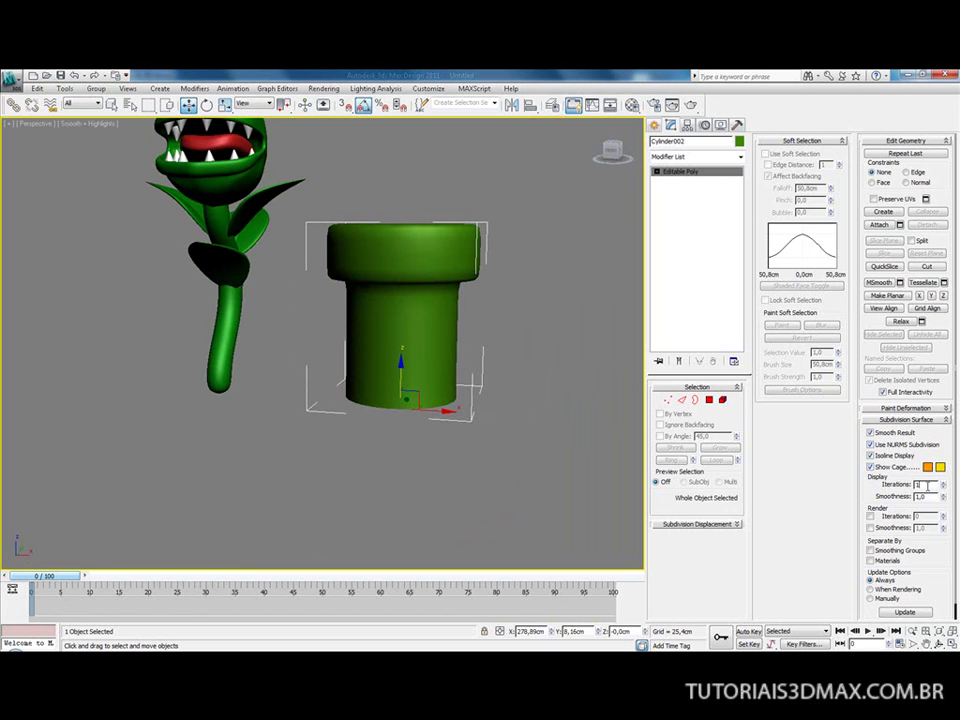
key("Return")
middle_click_drag(464, 281, 434, 240)
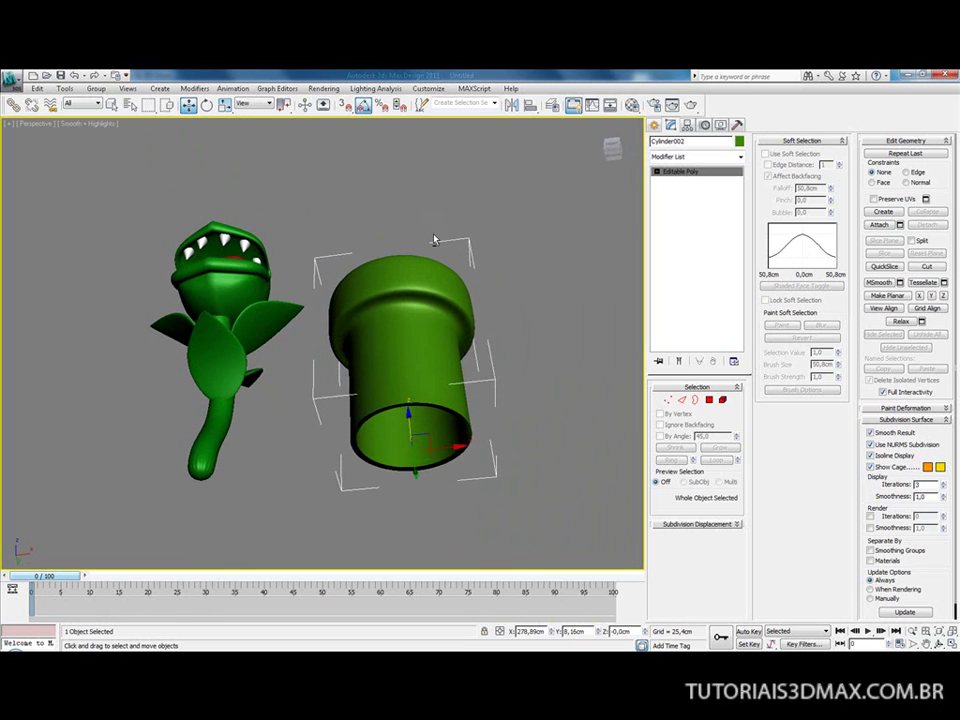
Step: At edge level, set the pot's NURMS display iterations to 1 and show edged faces
left_click(681, 399)
scroll(434, 322, "up", 5)
middle_click_drag(434, 322, 323, 256)
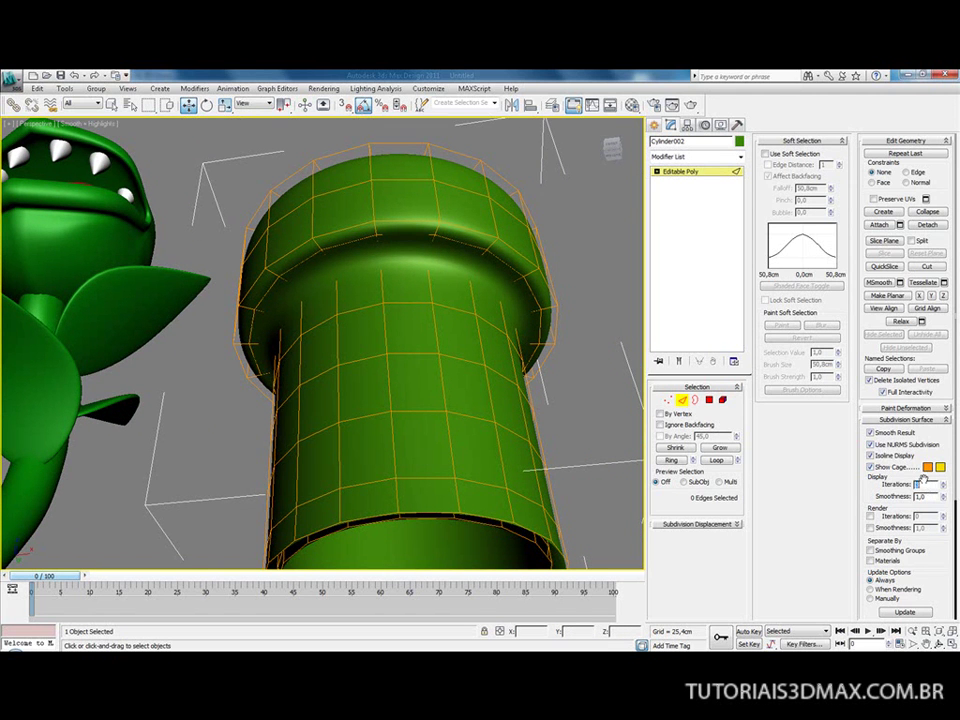
key("Return")
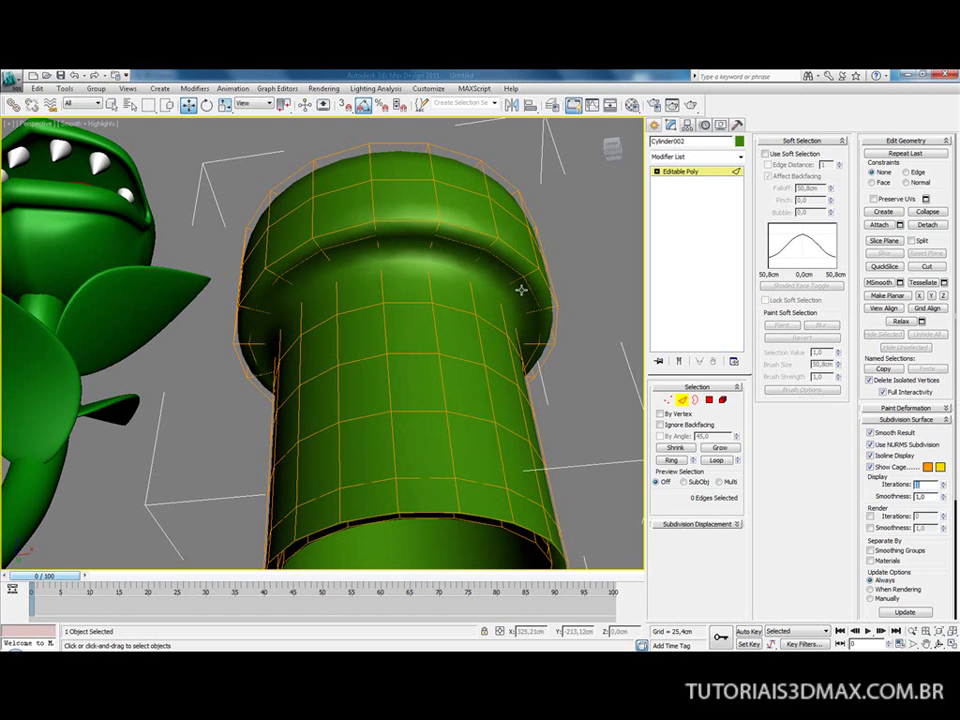
middle_click_drag(432, 237, 407, 225, "alt")
key("F4")
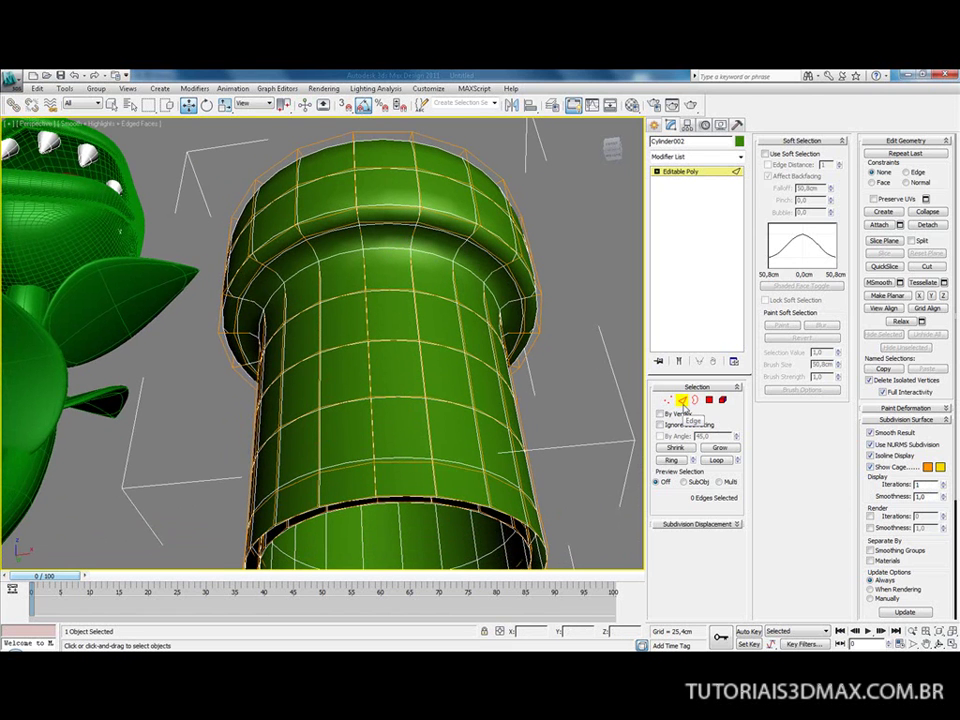
Step: Chamfer the edge loop around the outer lower edge of the pot's rim by a small amount
left_click(436, 228)
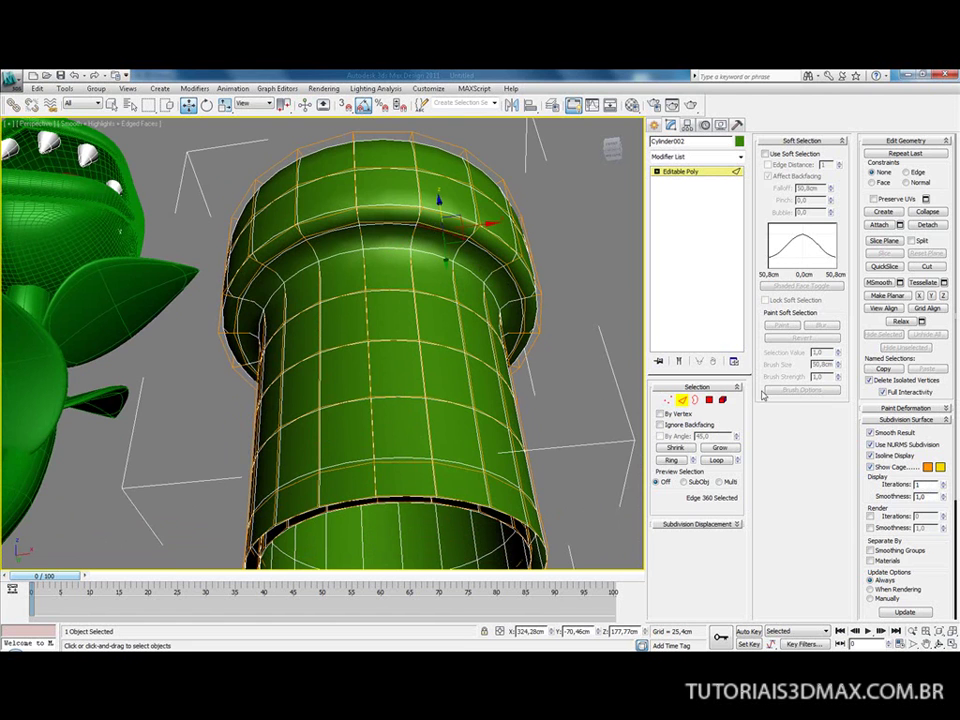
left_click(716, 460)
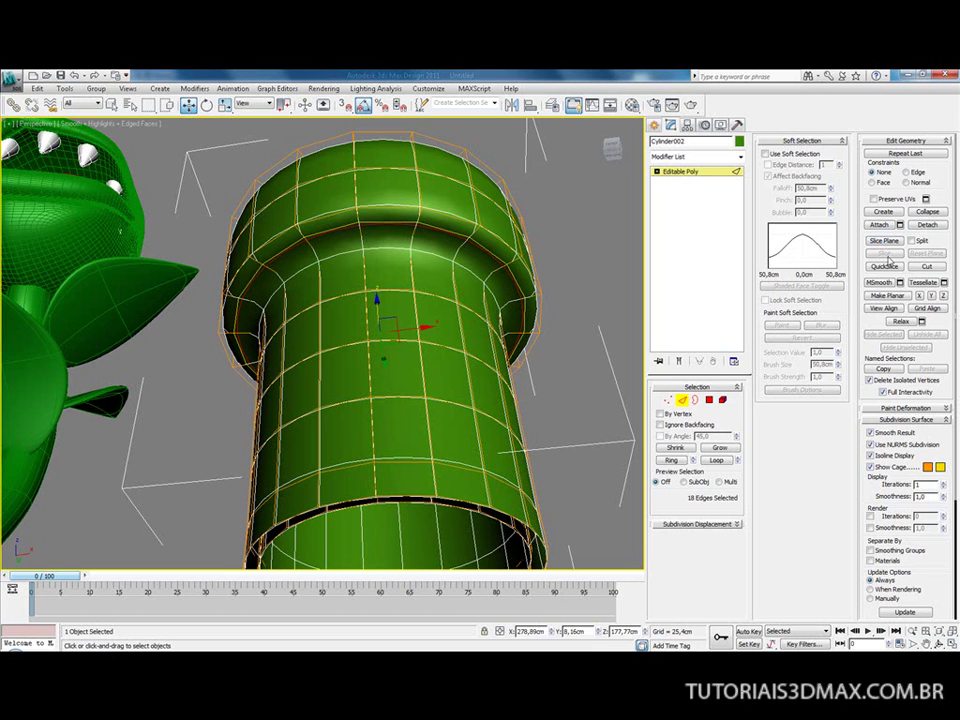
left_click_drag(862, 466, 866, 237)
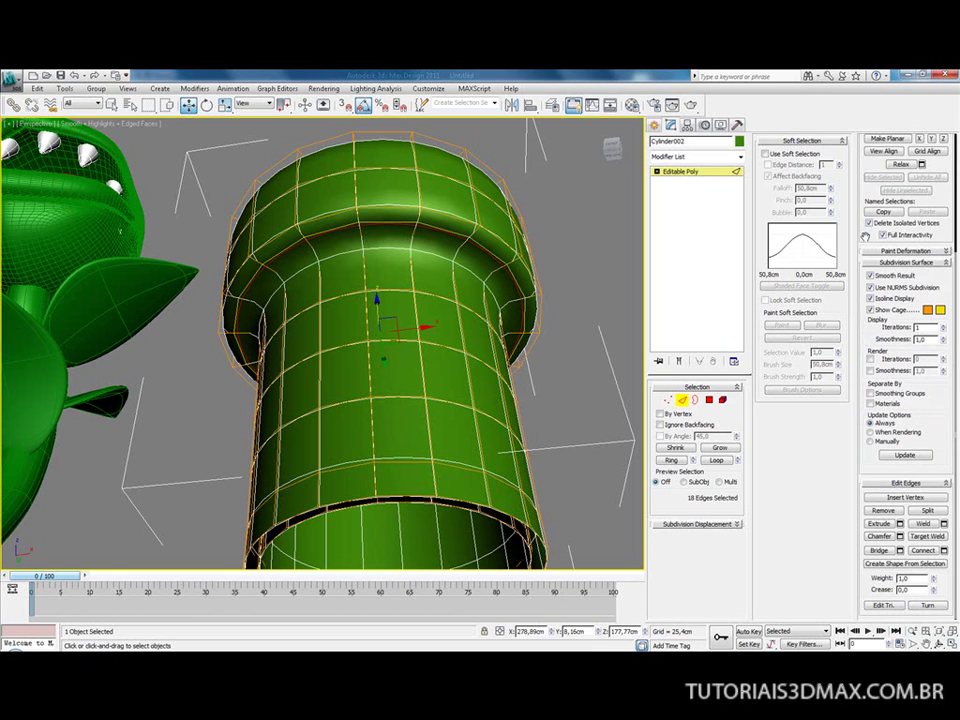
left_click(880, 537)
left_click_drag(458, 236, 471, 225)
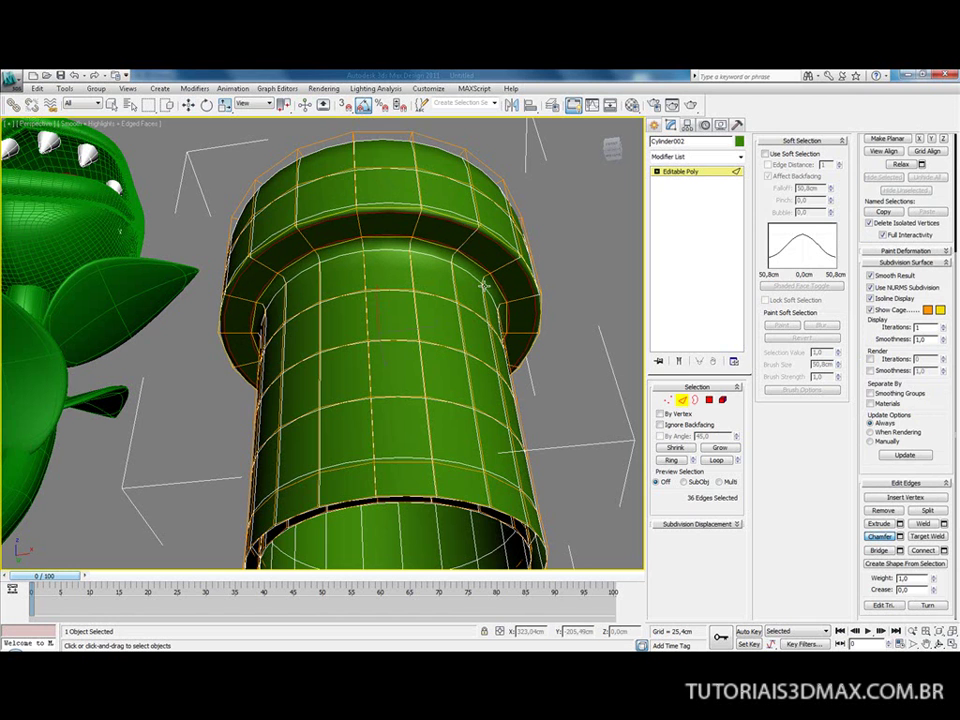
left_click(564, 240)
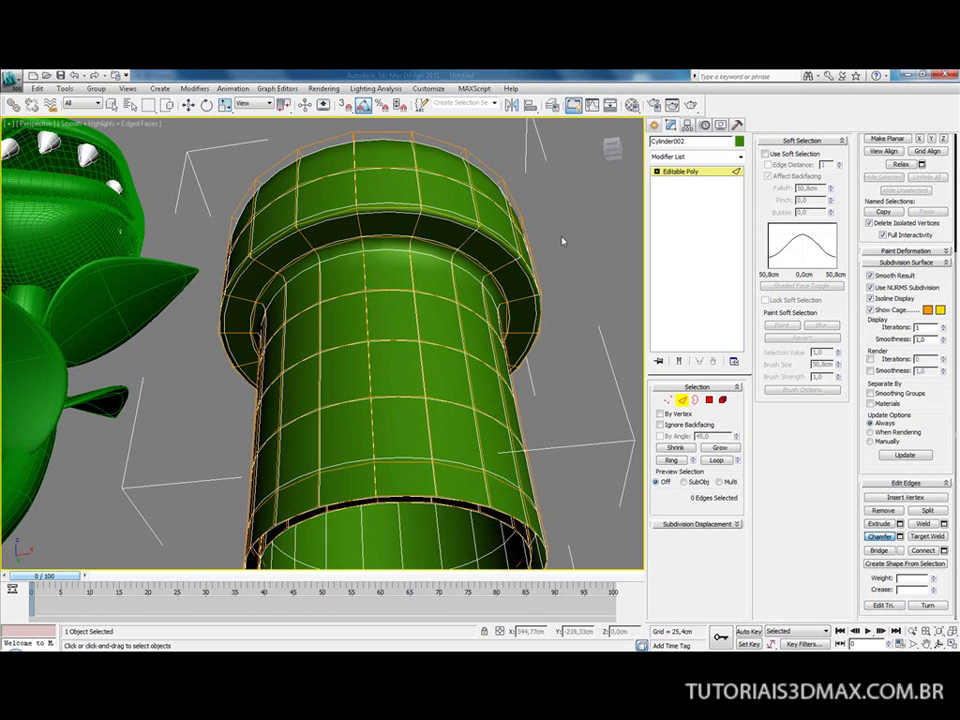
Step: Chamfer the edge loop where the rim's underside meets the pot's body, keeping the chamfer narrow
left_click(474, 262)
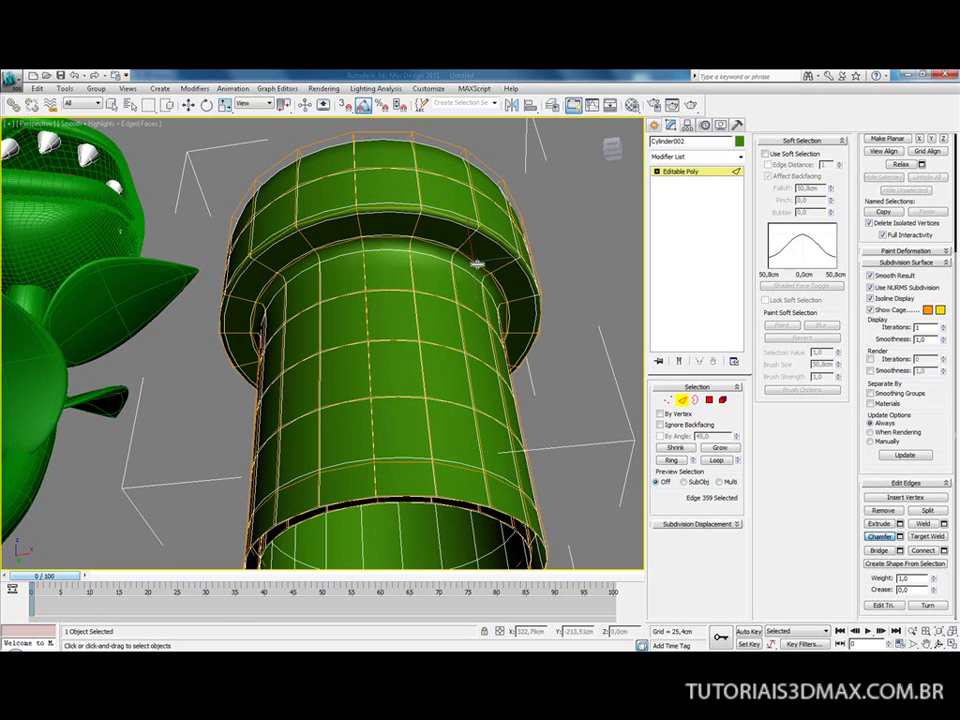
left_click(714, 461)
left_click(880, 537)
left_click_drag(469, 259, 476, 258)
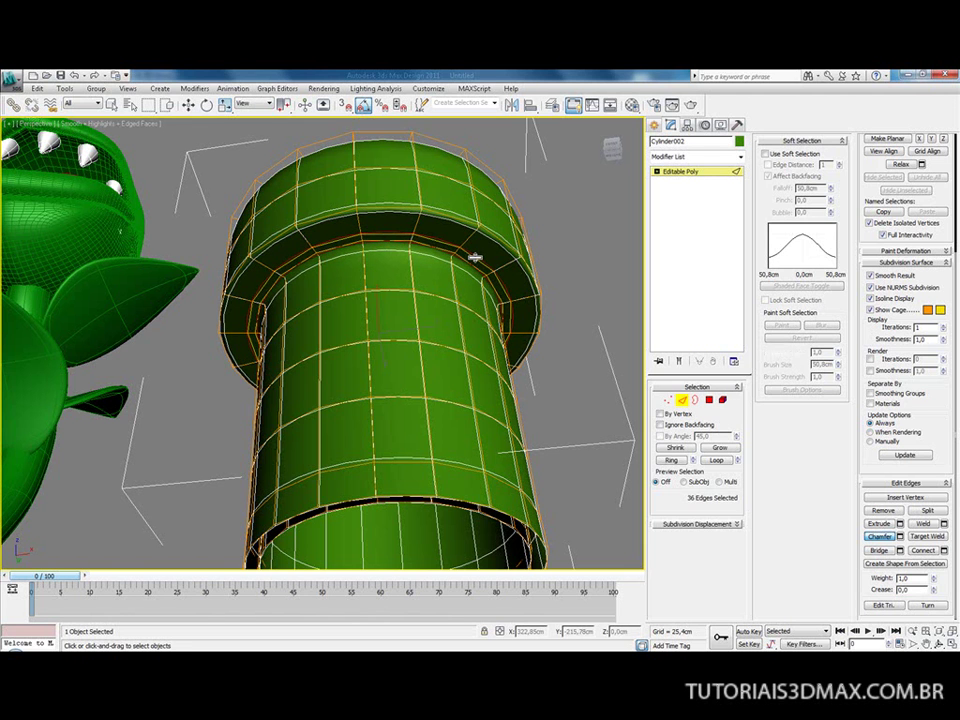
left_click(701, 176)
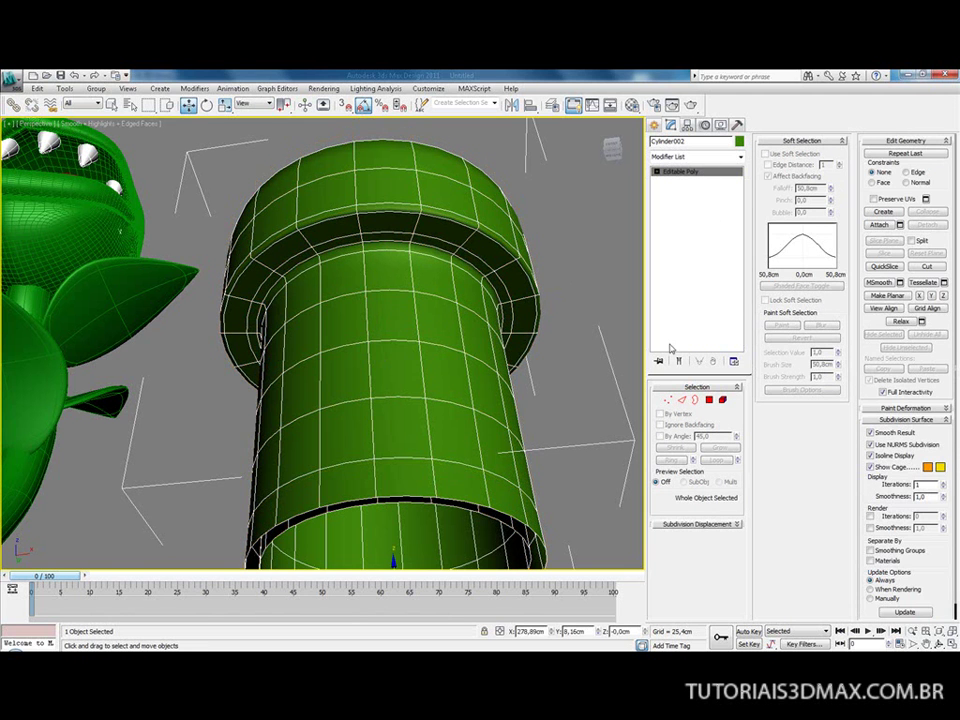
Step: Hide the edged faces and deselect the pot with both models in view
key("F4")
middle_click_drag(405, 279, 382, 232, "alt")
scroll(349, 266, "down", 6)
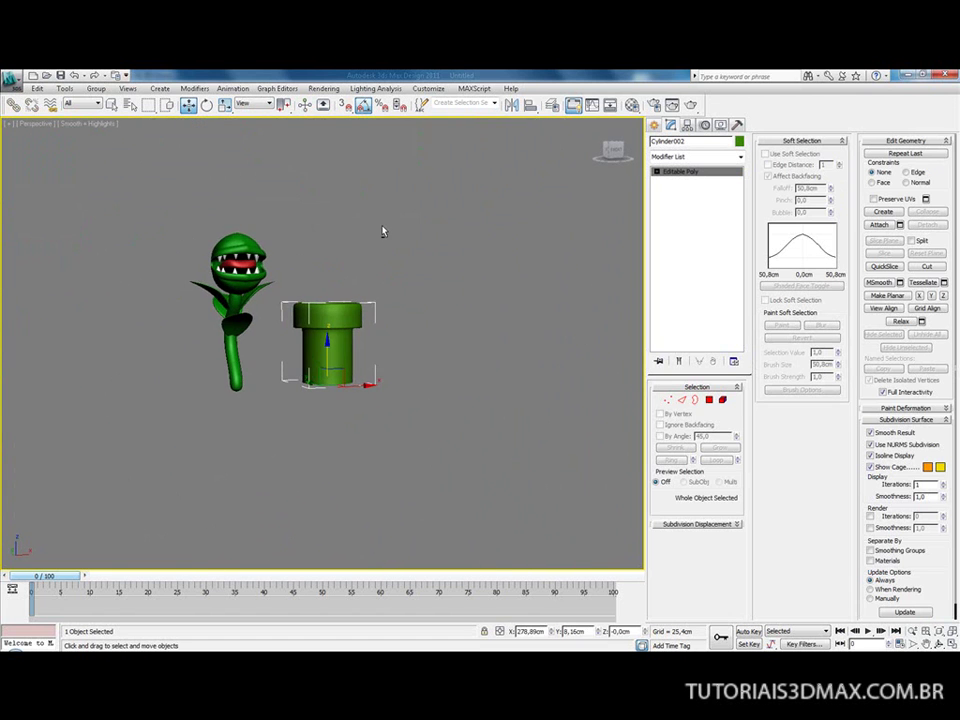
left_click(388, 281)
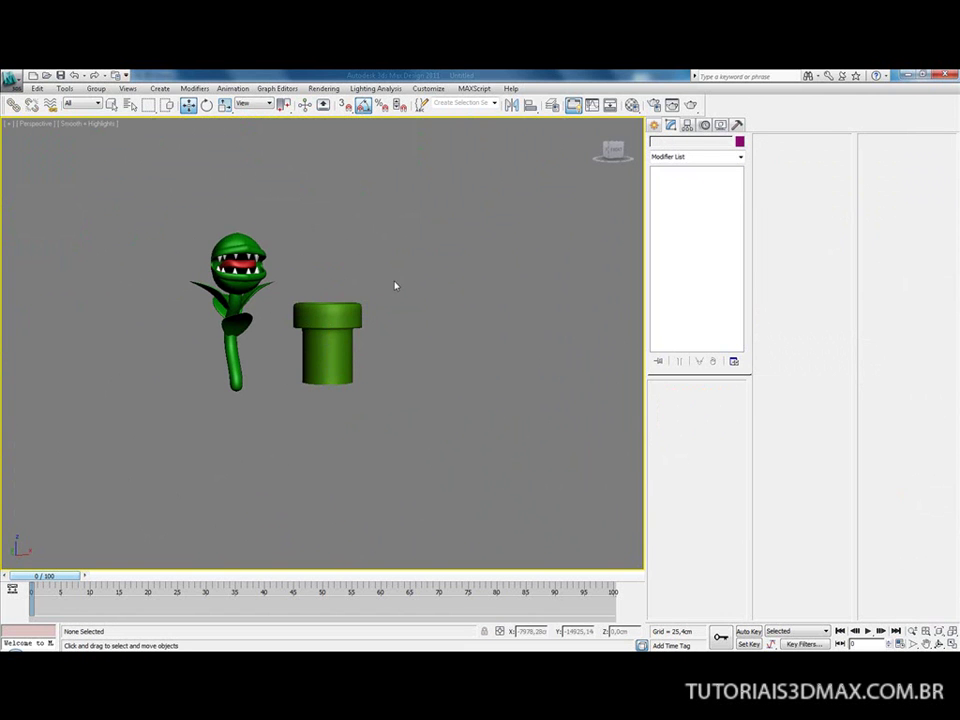
Step: Check the piranha plant reference photo in Windows Photo Viewer and return to 3ds Max to compare the pot's shape
key("alt+Tab")
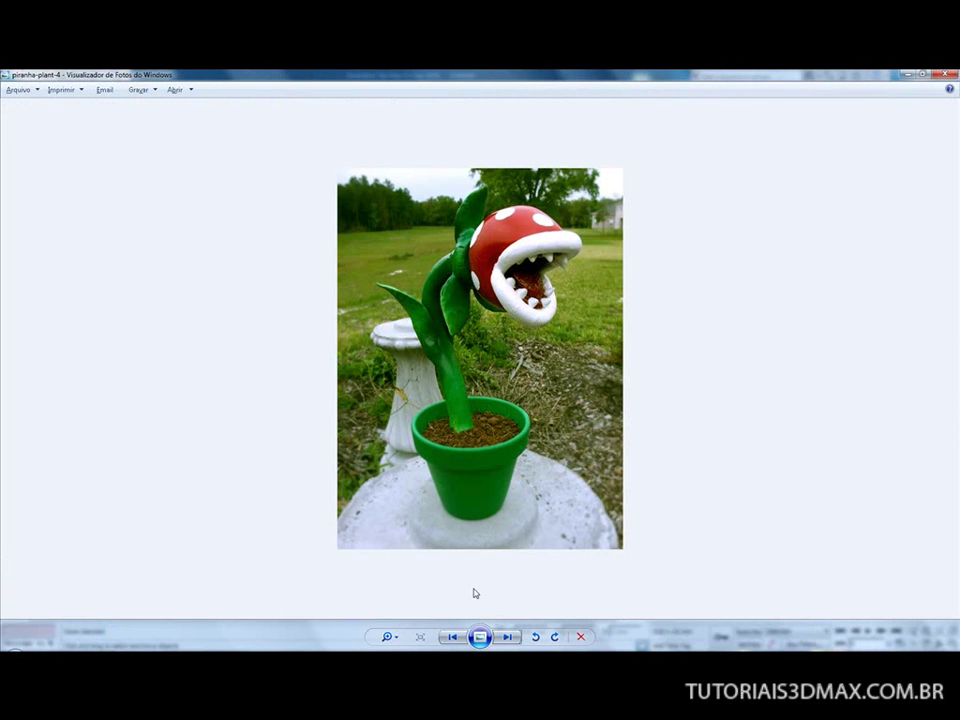
left_click(503, 637)
key("alt+Tab")
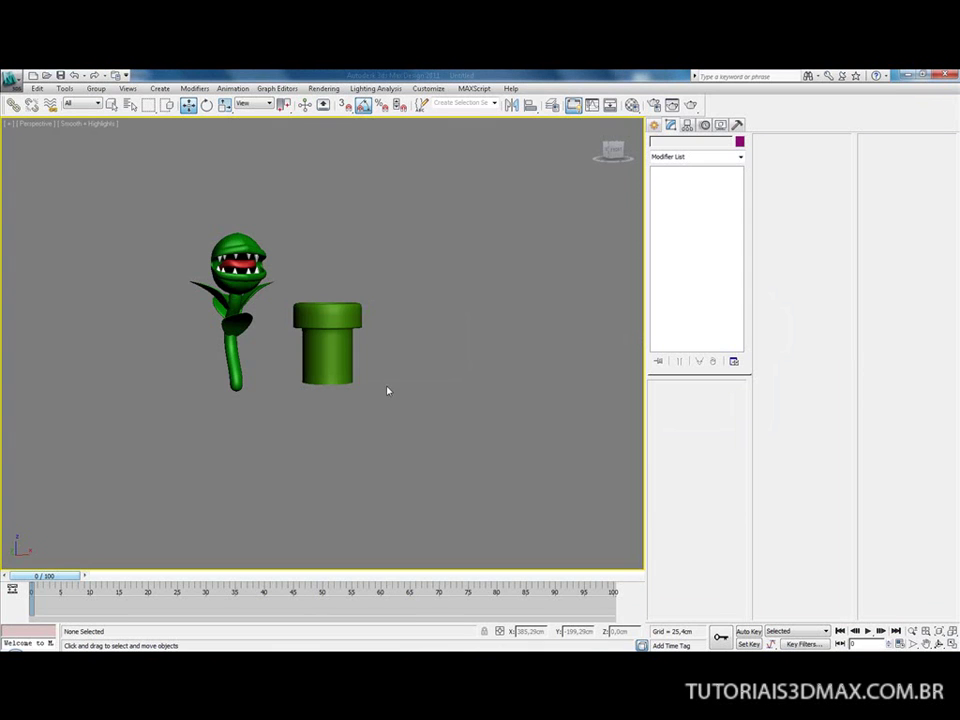
middle_click_drag(317, 303, 300, 319, "alt")
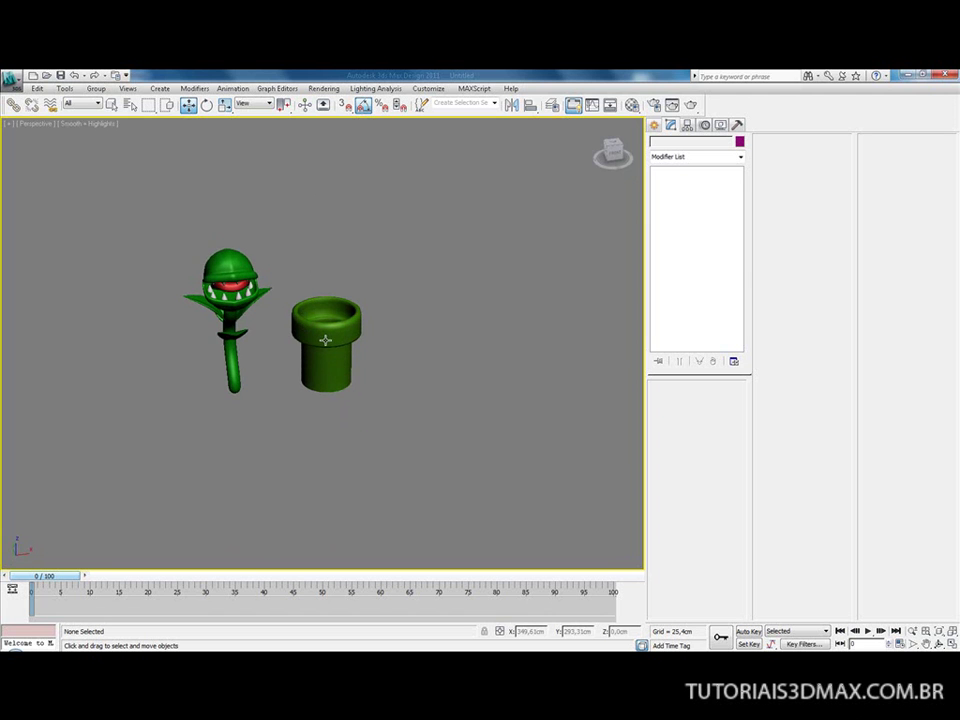
Step: In an edged-faces Front view, move the lower vertex rows of the pot's body up to shorten it
left_click(325, 331)
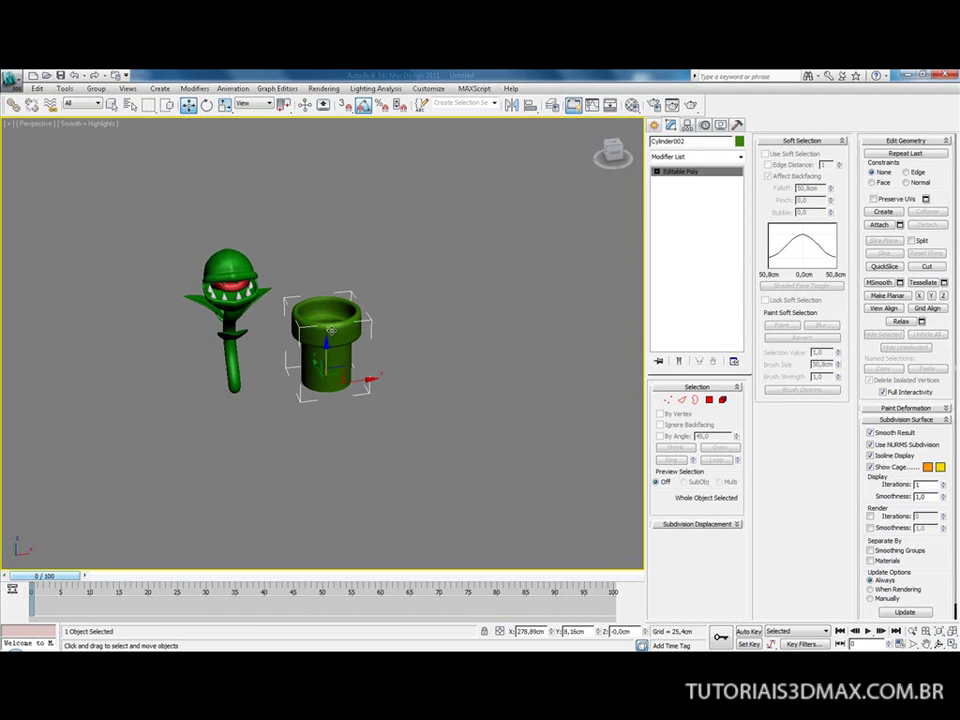
key("F4")
middle_click_drag(331, 330, 358, 305, "alt")
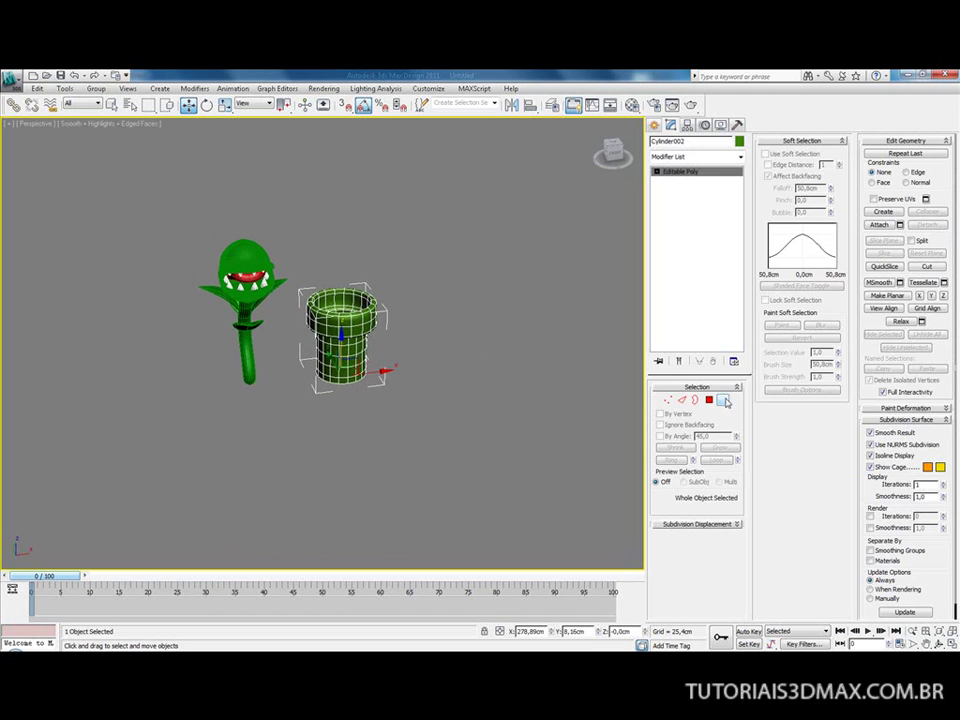
key("f")
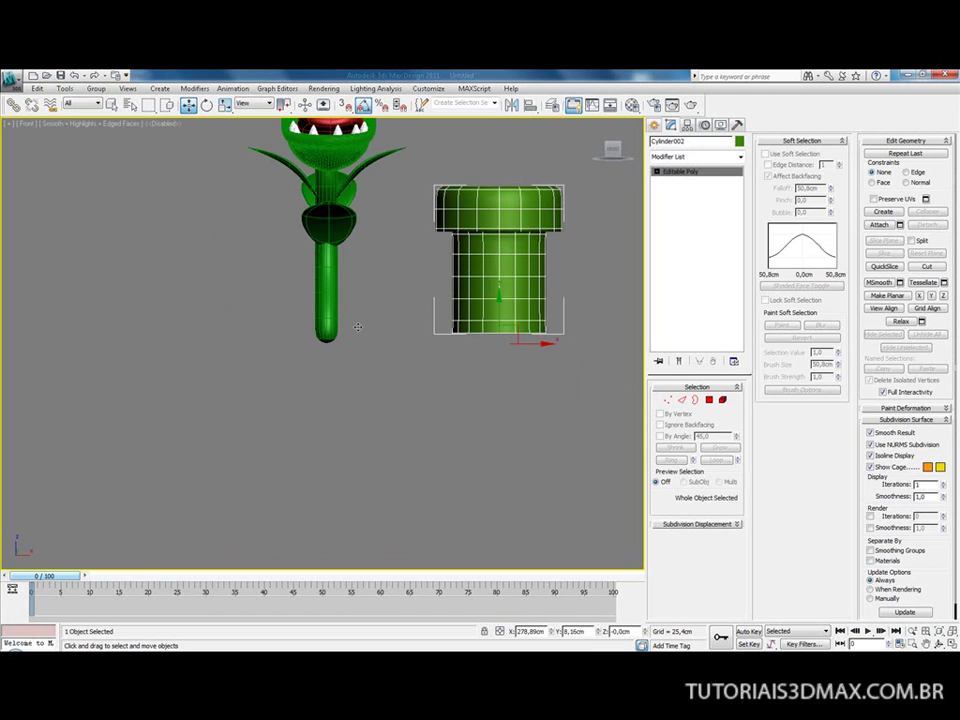
middle_click_drag(438, 304, 330, 368)
left_click(668, 400)
left_click_drag(538, 470, 309, 350)
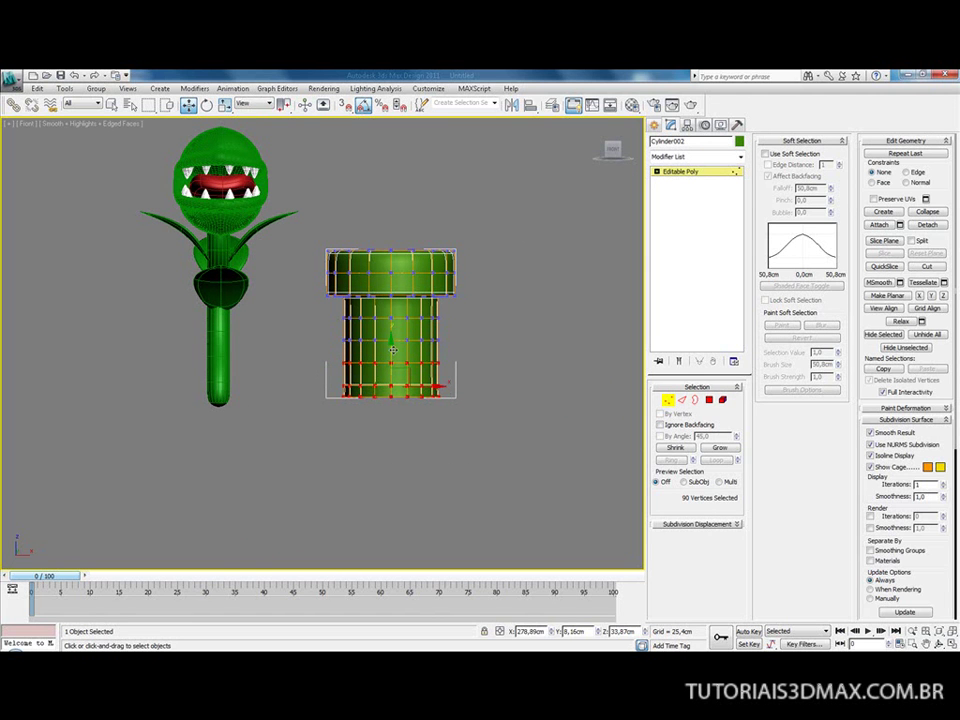
left_click_drag(393, 346, 393, 330)
Step: Raise the body's vertex rows in successive groups to compress the pot's lower part further, finishing with the bottom rows
left_click_drag(488, 431, 316, 329)
left_click_drag(391, 325, 391, 309)
left_click_drag(502, 430, 308, 310)
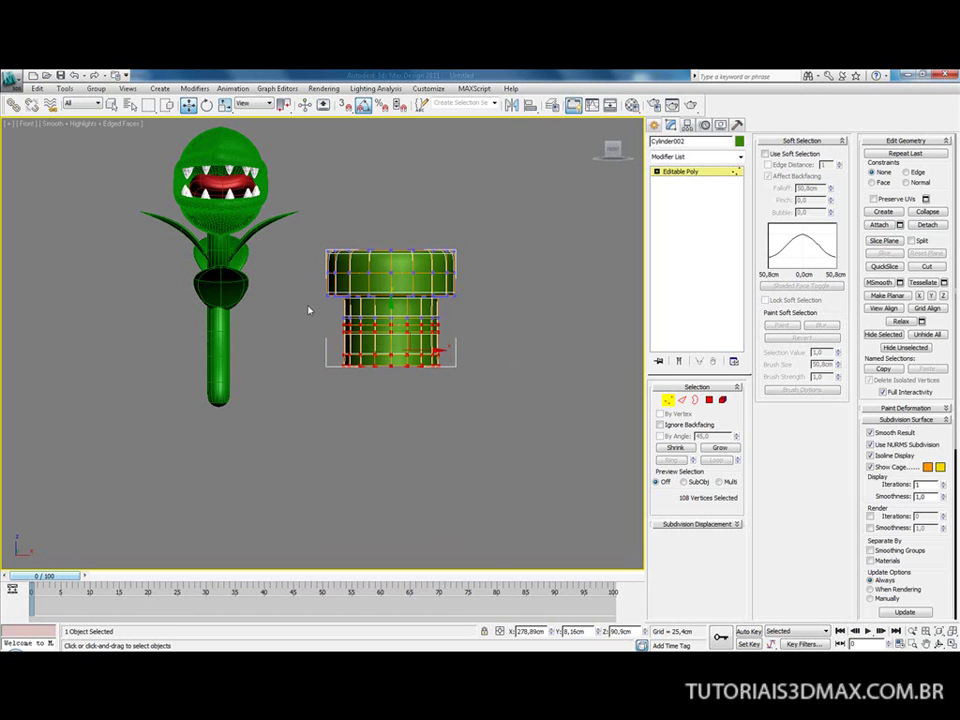
left_click_drag(390, 299, 390, 292)
left_click_drag(477, 411, 310, 336)
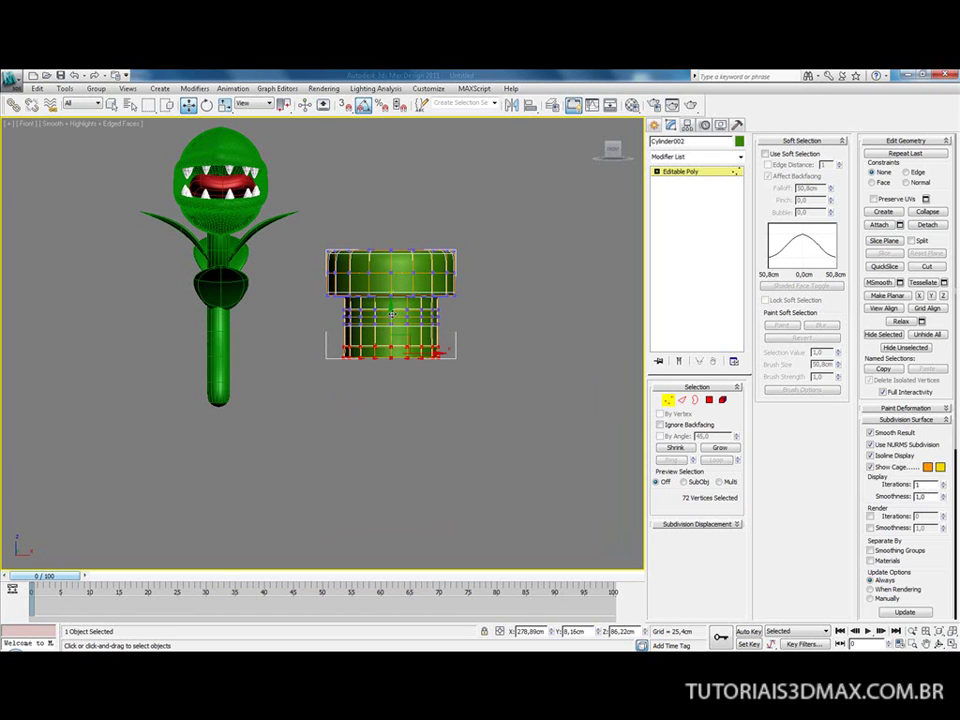
left_click_drag(390, 313, 390, 306)
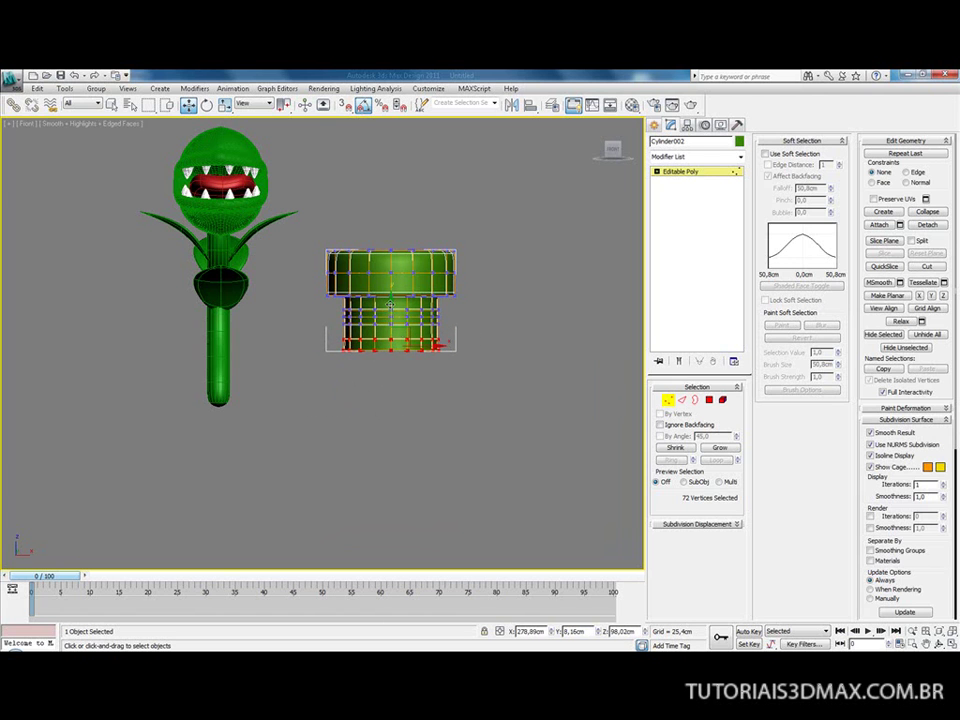
left_click(685, 172)
Step: Hide the edged faces and examine the plant's head and the shortened pot up close from an angle
middle_click_drag(470, 300, 352, 272)
key("F4")
middle_click_drag(370, 330, 311, 318)
middle_click_drag(313, 255, 292, 249)
key("alt+z")
left_click_drag(298, 278, 290, 233)
middle_click_drag(289, 233, 298, 263)
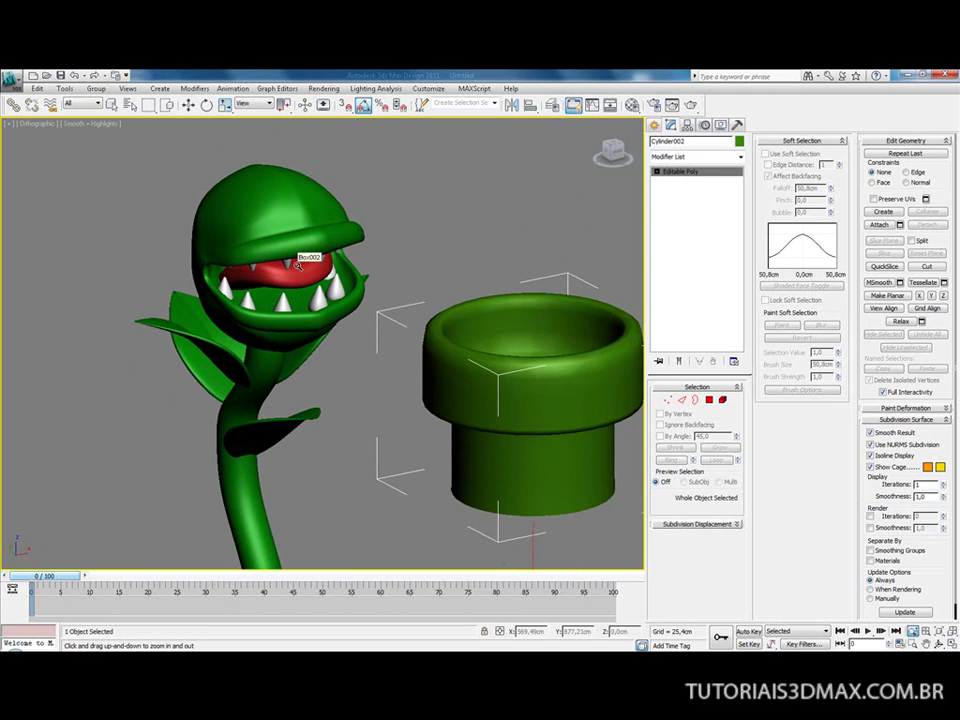
Step: Turn off NURMS subdivision on the Editable Poly level of the plant's head
mouse_move(322, 228)
middle_mouse_down()
mouse_move(312, 255)
mouse_move(319, 239)
middle_mouse_up()
key("w")
key("ctrl+d")
left_click(320, 225)
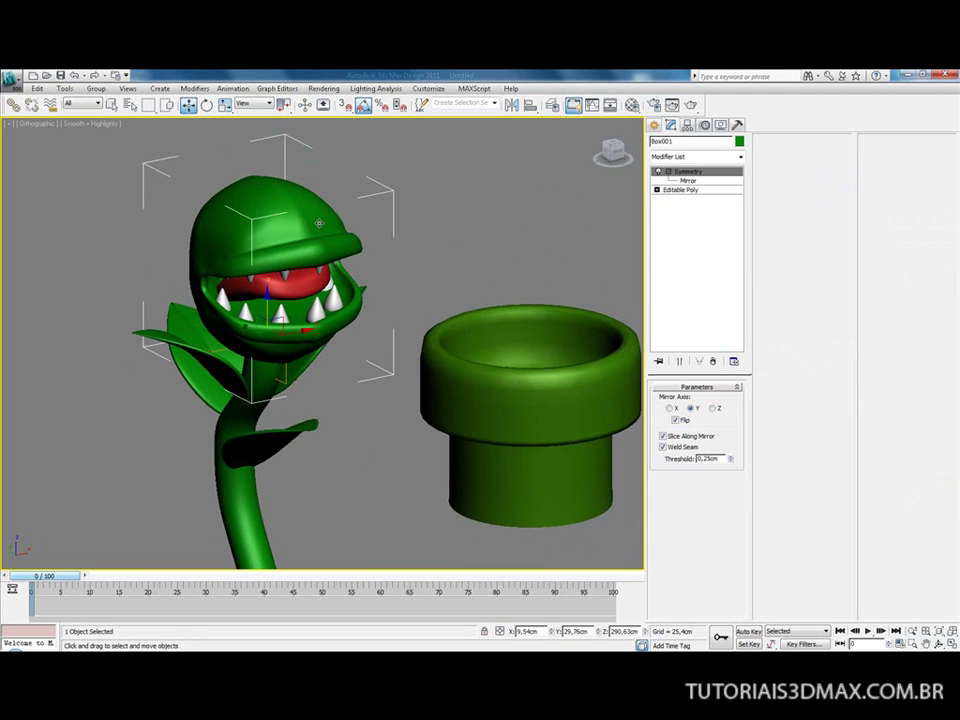
left_click(699, 191)
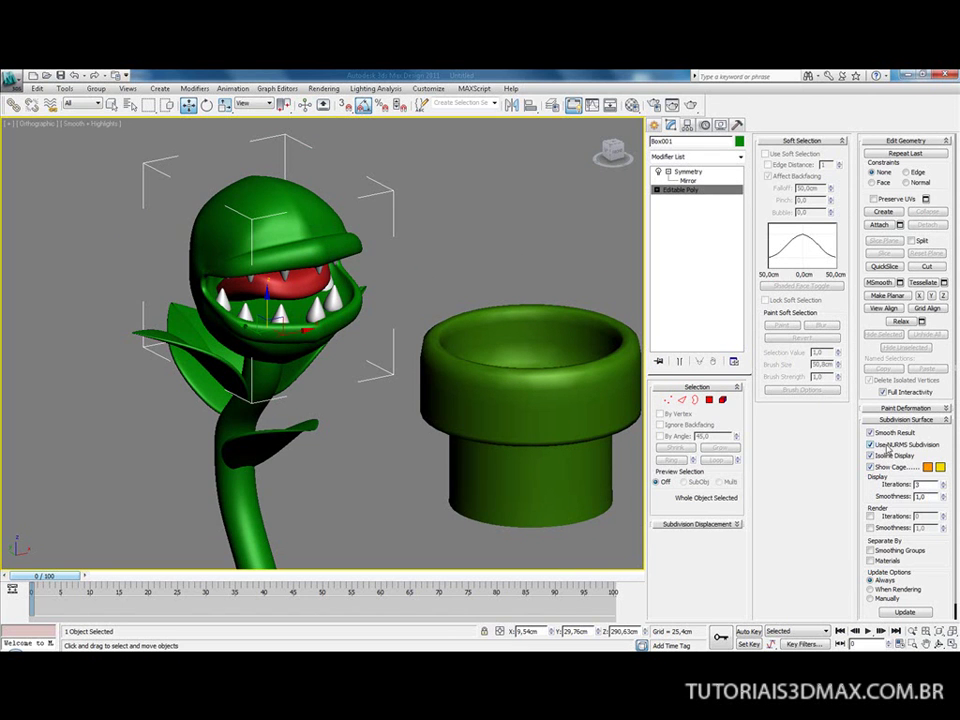
left_click(886, 448)
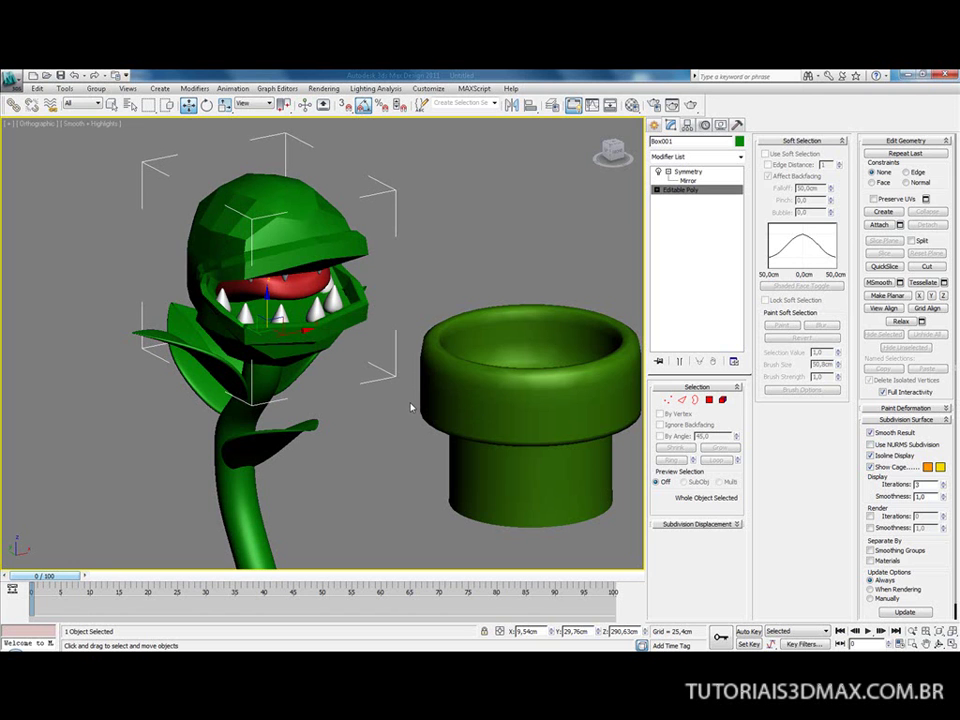
Step: Show edged faces in a Perspective view and isolate the plant's head
key("F4")
middle_click_drag(300, 236, 296, 255, "alt")
key("p")
middle_click_drag(312, 340, 350, 318, "alt")
left_click(396, 296)
left_click(396, 296)
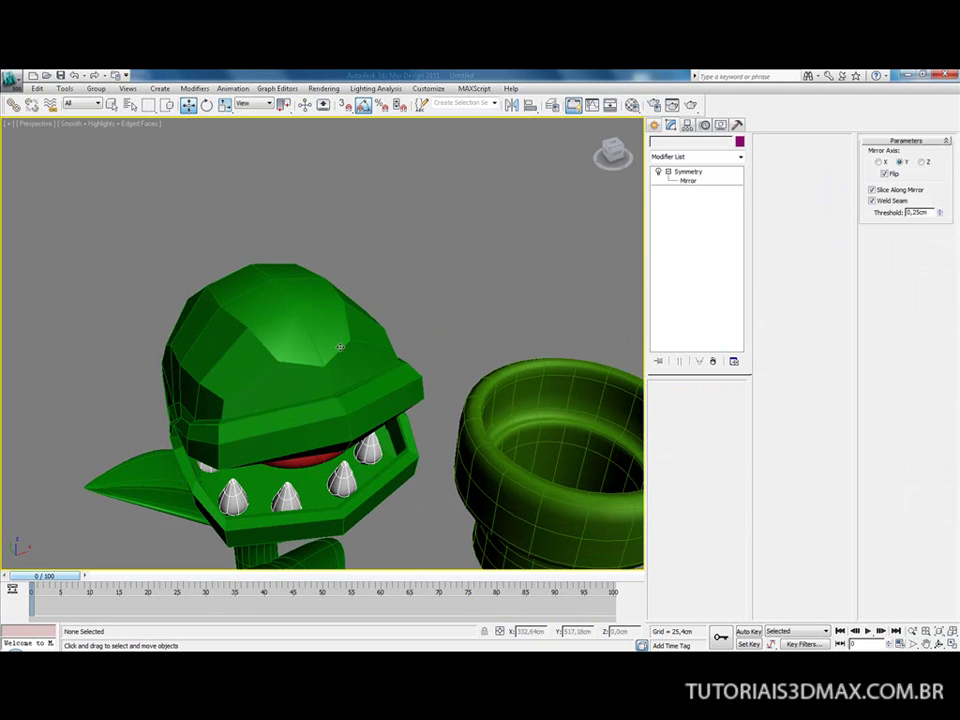
left_click(257, 260)
right_click(338, 340)
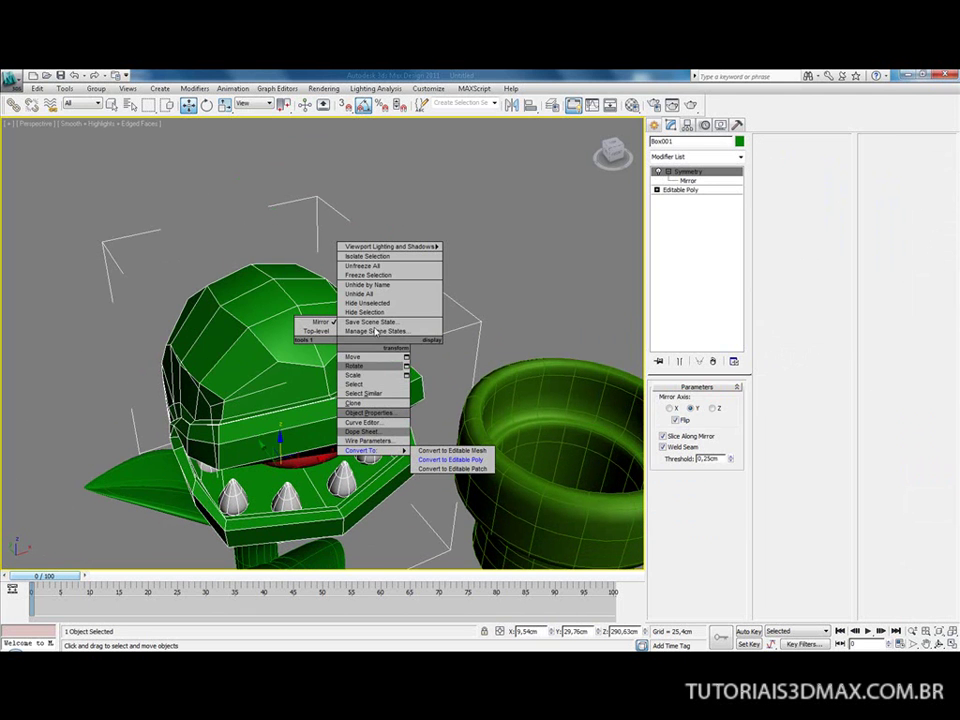
left_click(367, 256)
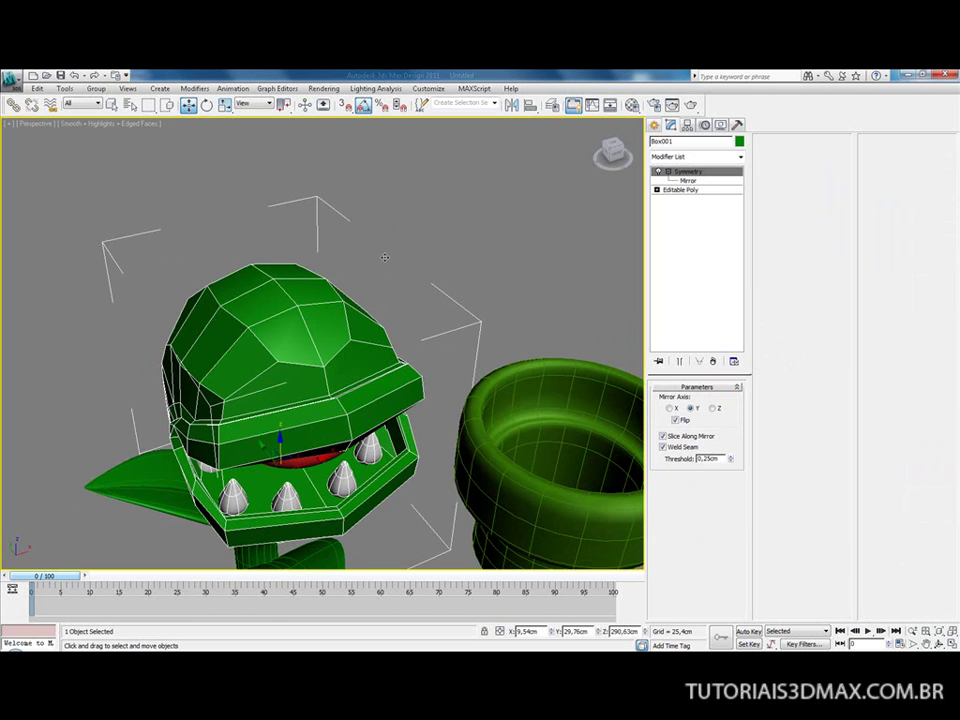
middle_click_drag(324, 340, 344, 354, "alt")
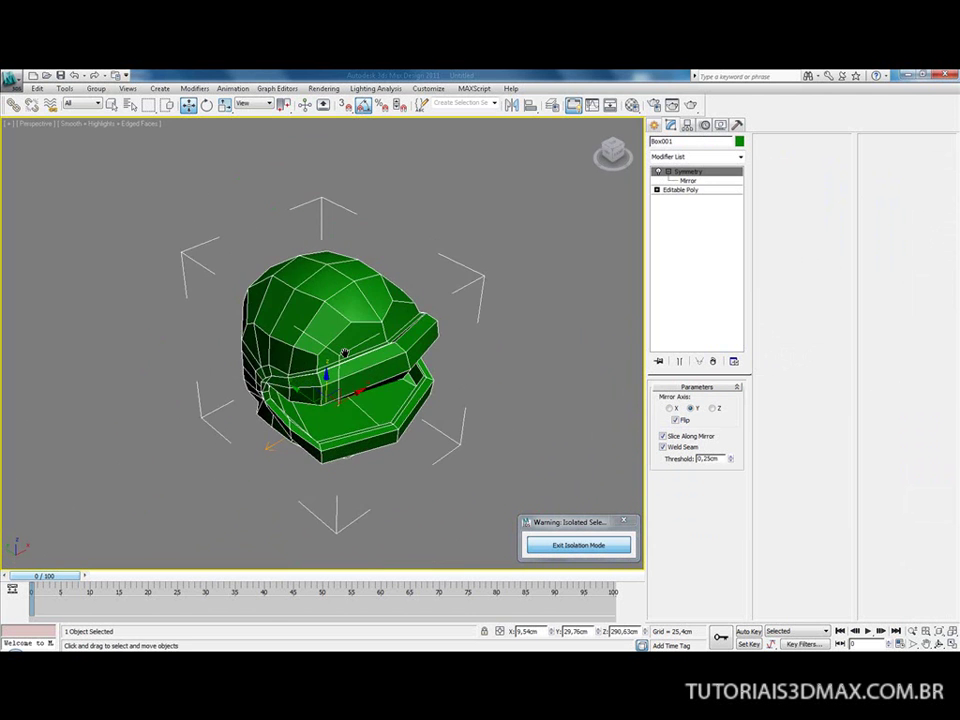
Step: Select all polygons of the head's Editable Poly base below the Symmetry modifier
left_click(686, 190)
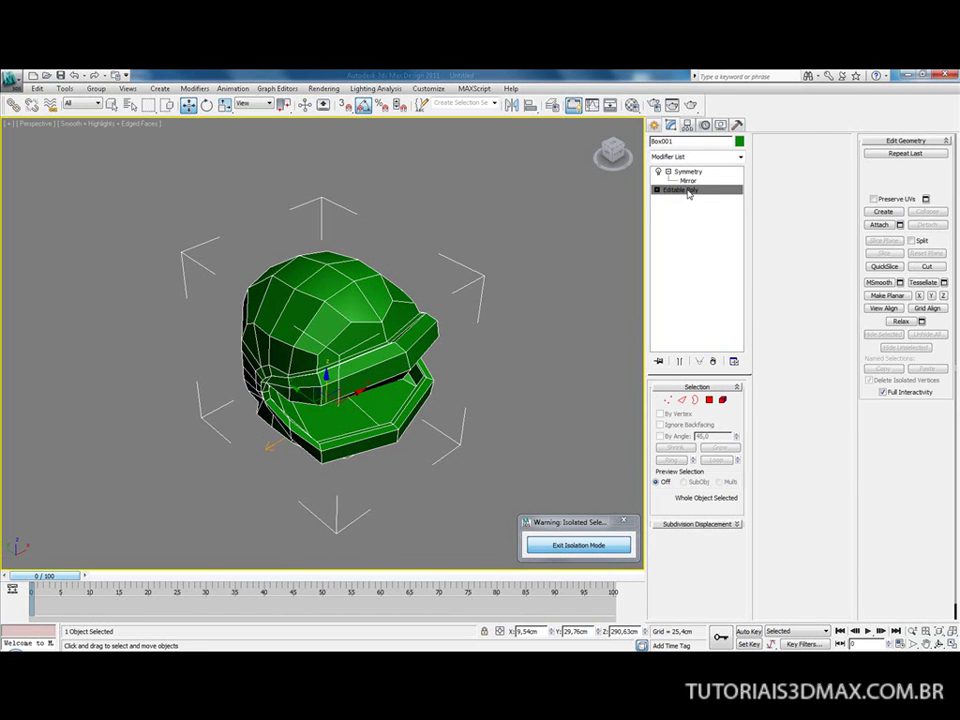
left_click(709, 400)
key("ctrl+a")
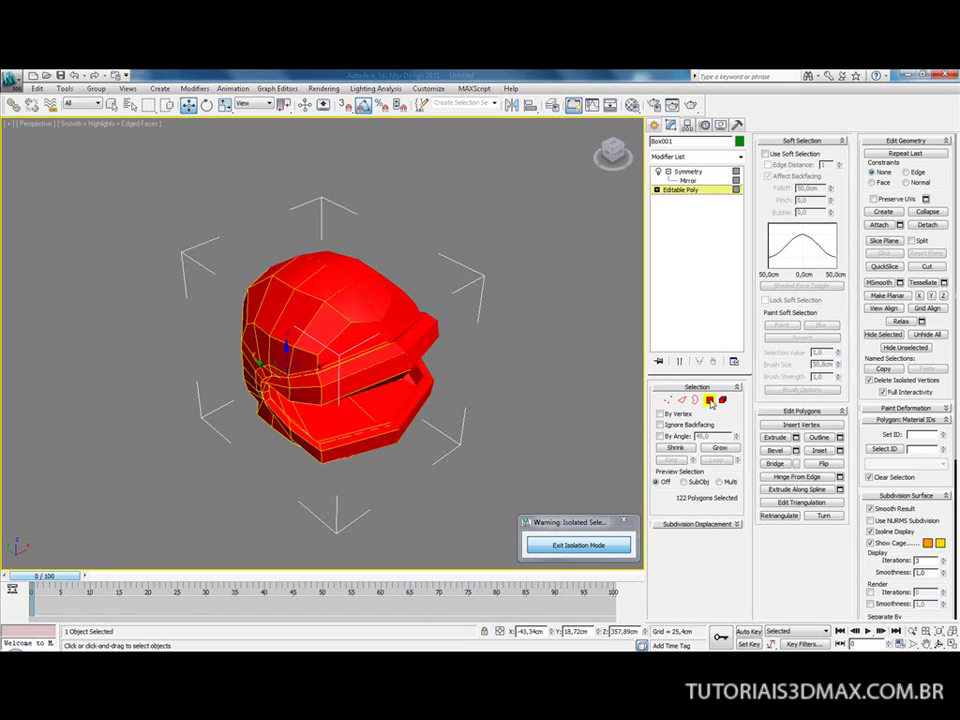
Step: Remove the outer polygons of the upper lip from the selection, from the front middle back towards the mouth corner
mouse_move(384, 357)
middle_mouse_down("alt")
mouse_move(381, 330)
mouse_move(371, 334)
mouse_move(374, 368)
middle_mouse_up("alt")
key("alt+z")
left_click_drag(359, 381, 359, 334)
mouse_move(359, 334)
middle_mouse_down("alt")
mouse_move(352, 340)
mouse_move(364, 346)
middle_mouse_up("alt")
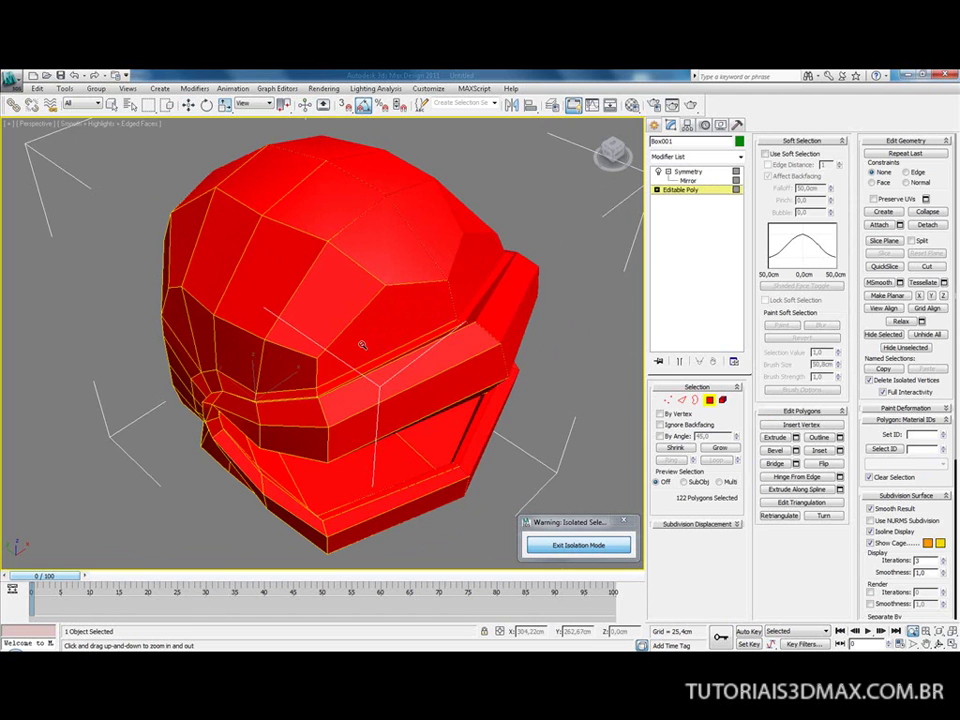
key("w")
middle_click_drag(372, 358, 423, 387, "alt")
left_click(428, 389, "alt")
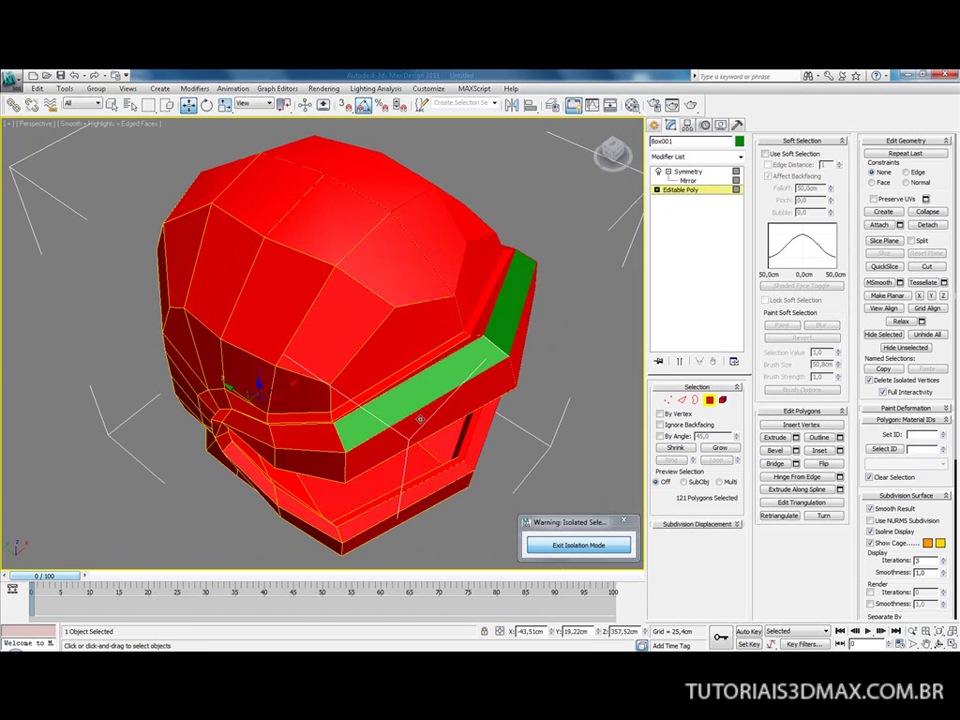
left_click(357, 429, "alt")
left_click(310, 450, "alt")
left_click(309, 457, "alt")
middle_click_drag(291, 452, 366, 346, "alt")
left_click(365, 346, "alt")
left_click(365, 323, "alt")
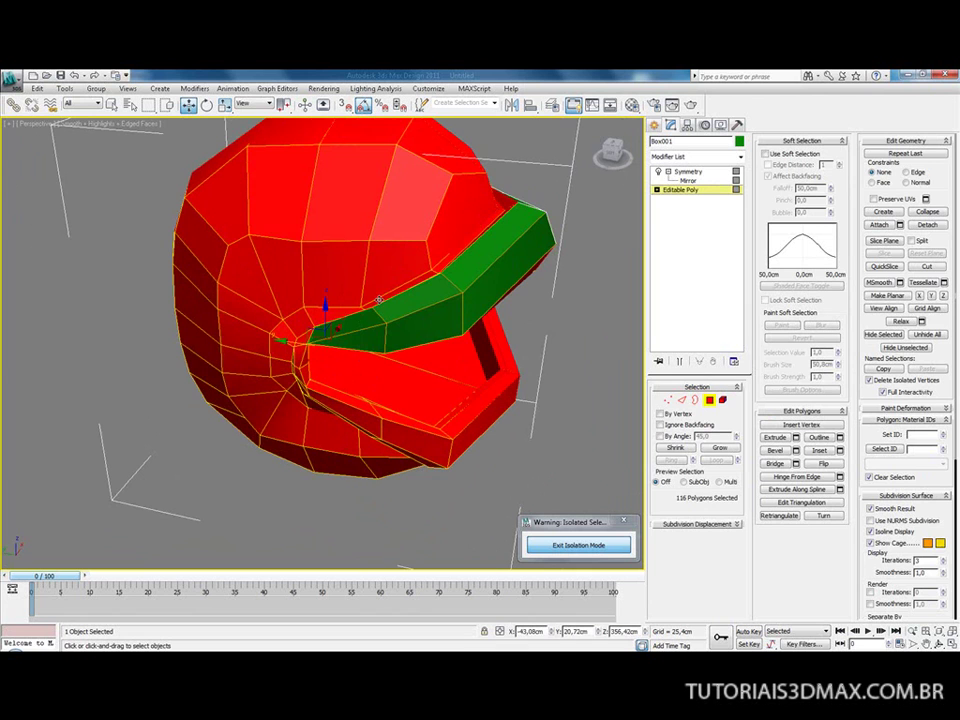
Step: Remove the polygons around the mouth corner and along the lower lip's outer side from the selection
middle_click_drag(375, 312, 425, 308, "alt")
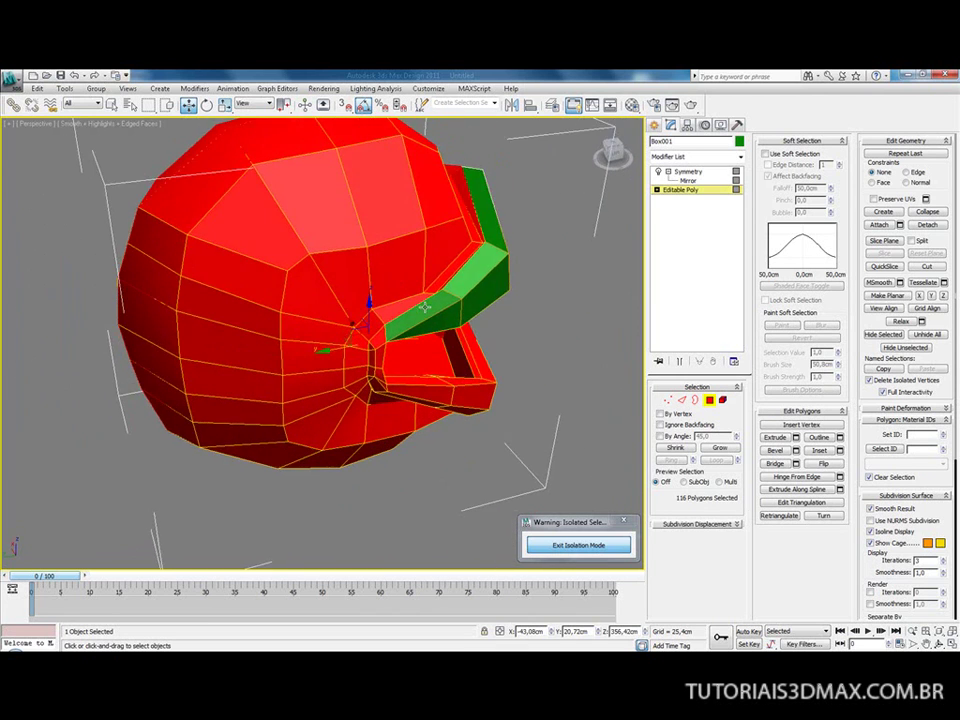
left_click(380, 340, "alt")
left_click(373, 362, "alt")
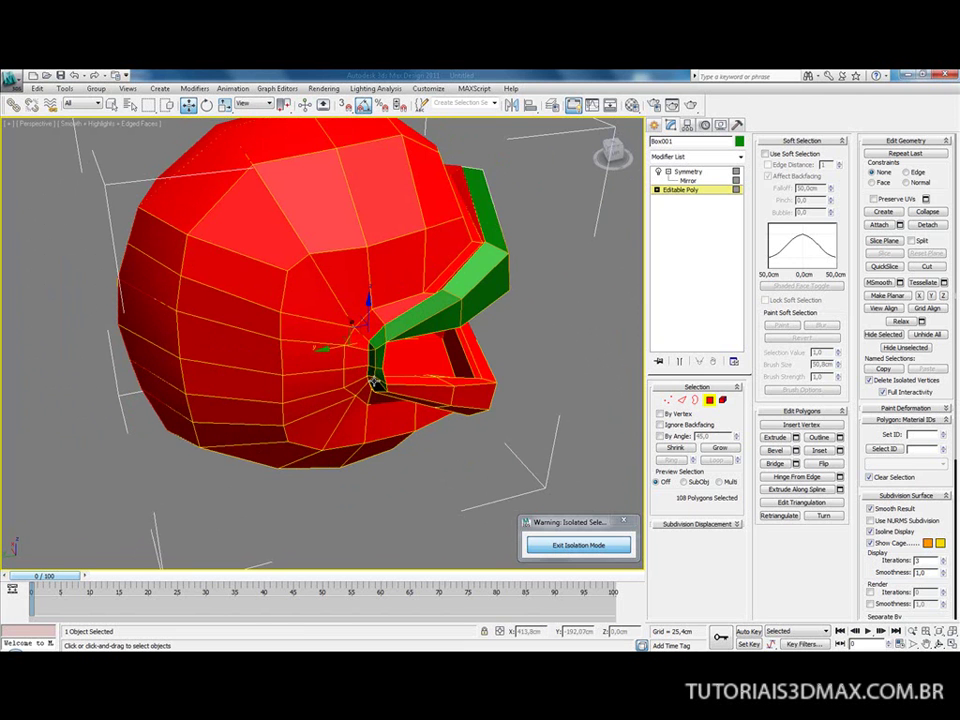
middle_click_drag(371, 380, 387, 342, "alt")
left_click(388, 341, "alt")
left_click(324, 334, "alt")
middle_click_drag(290, 324, 268, 294, "alt")
left_click(277, 337, "alt")
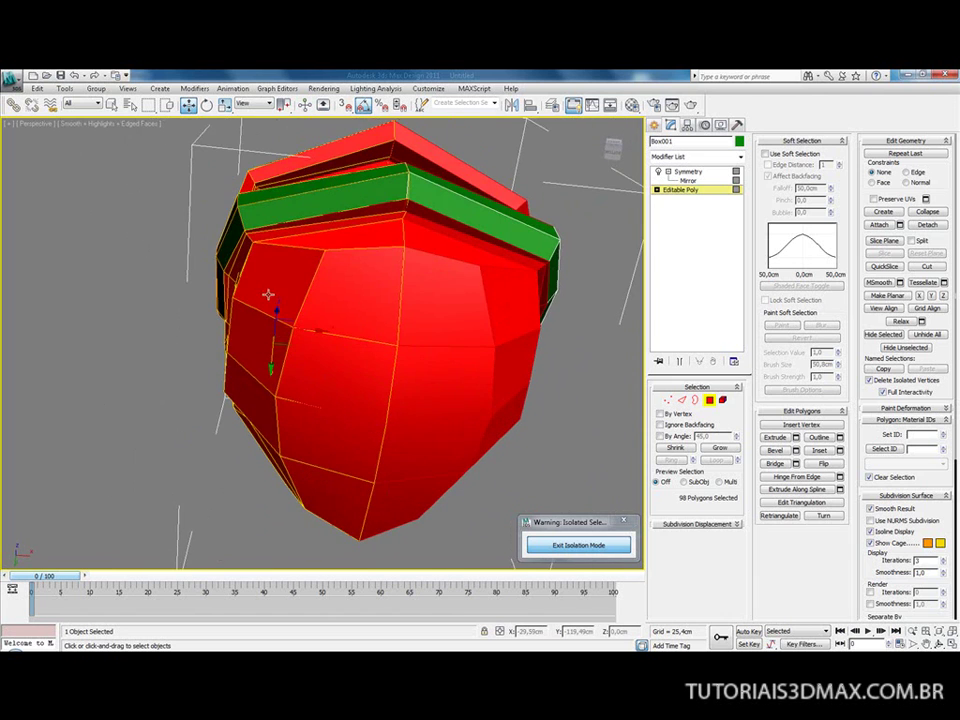
Step: Remove the mouth's roof polygons and those on its back wall from the selection
middle_click_drag(366, 208, 339, 234, "alt")
middle_click_drag(398, 283, 196, 234, "alt")
left_click(186, 203, "alt")
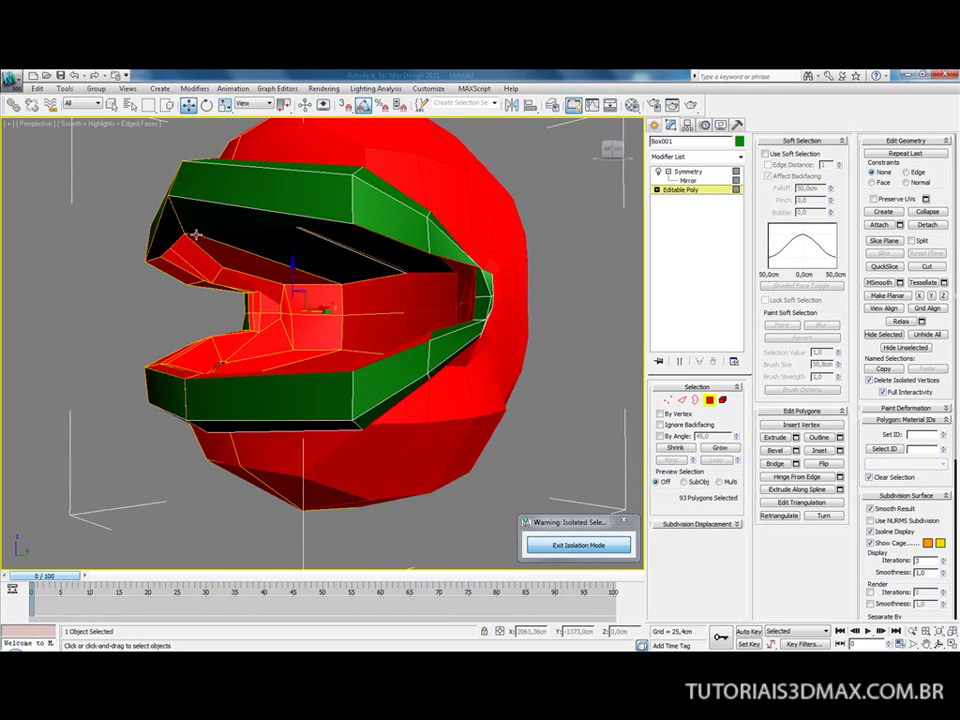
left_click(225, 261, "alt")
left_click(317, 299, "alt")
left_click(320, 321, "alt")
left_click(368, 305, "alt")
left_click(367, 326, "alt")
Step: Remove the mouth's floor and the remaining inner side-wall polygons near the throat from the selection
middle_click_drag(293, 316, 293, 322, "alt")
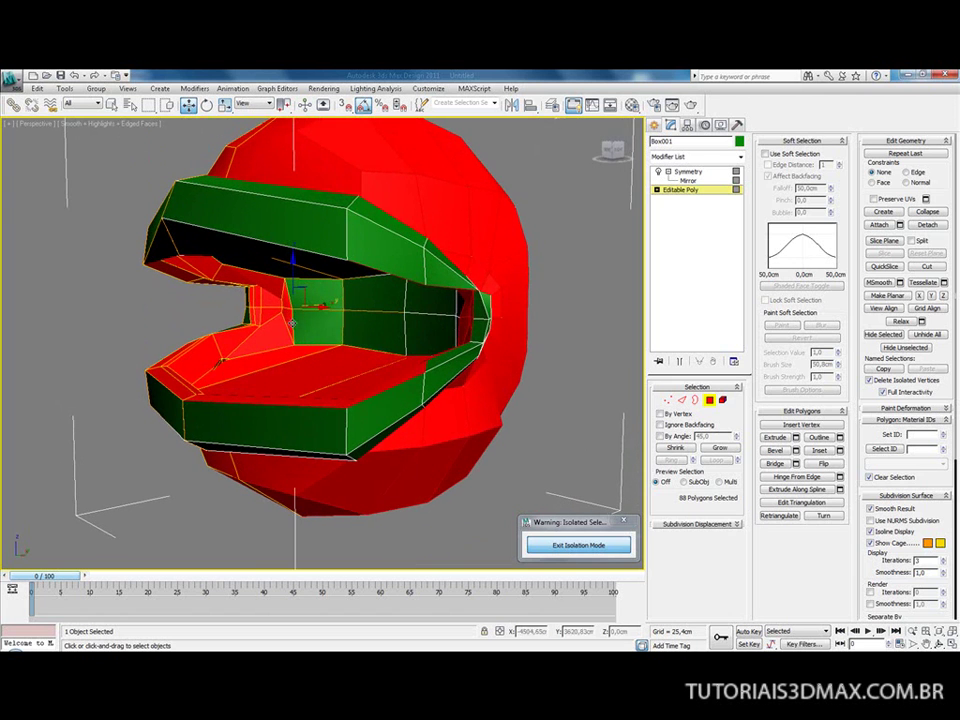
left_click(289, 319, "alt")
left_click(275, 334, "alt")
left_click(272, 314, "alt")
left_click(274, 299, "alt")
left_click(275, 288, "alt")
left_click(285, 300, "alt")
middle_click_drag(268, 303, 295, 318, "alt")
left_click(240, 306, "alt")
left_click(236, 296, "alt")
left_click(236, 309, "alt")
Step: Remove the leftover polygons inside the upper lip near the mouth corner from the selection
middle_click_drag(223, 301, 206, 244, "alt")
left_click(194, 244, "alt")
left_click(195, 243, "alt")
left_click(187, 250, "alt")
left_click(199, 273, "alt")
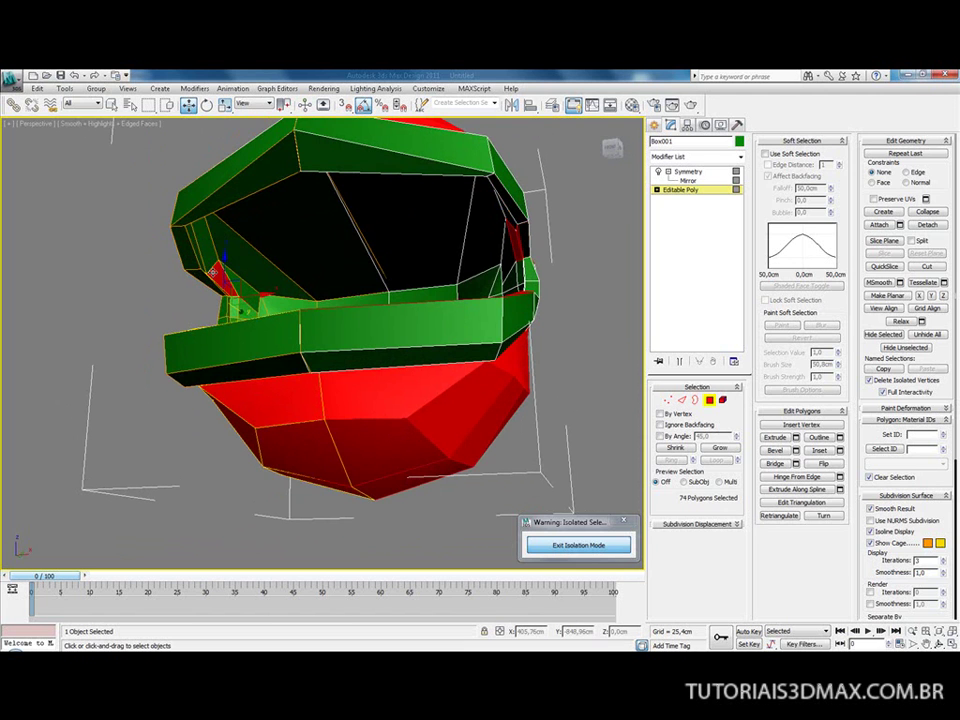